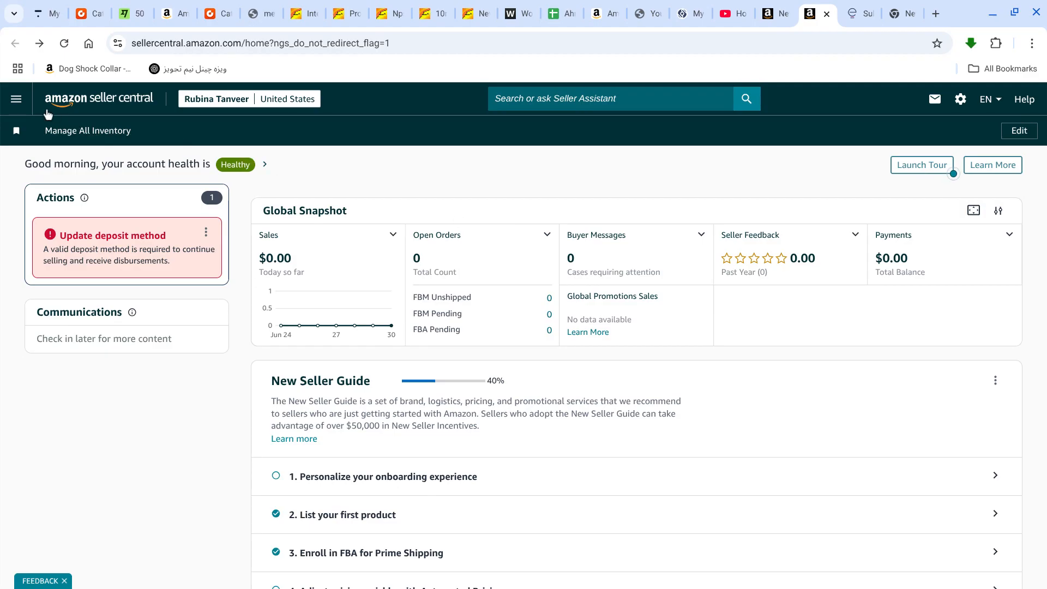
- Start adding a new product from a blank listing form, discarding the unfinished earlier listing
click(16, 99)
mouse_move(35, 136)
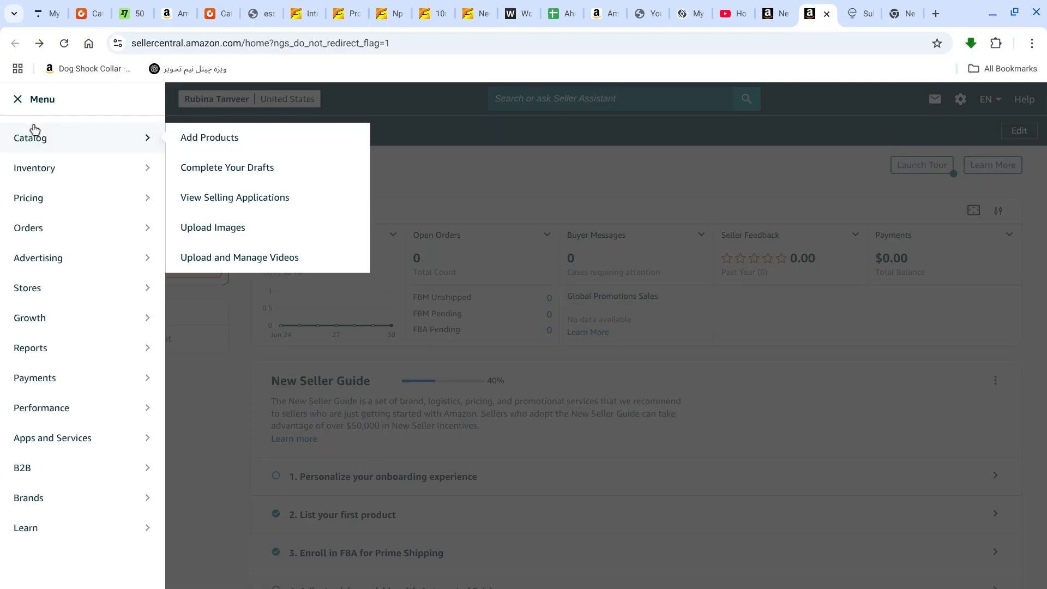
click(217, 145)
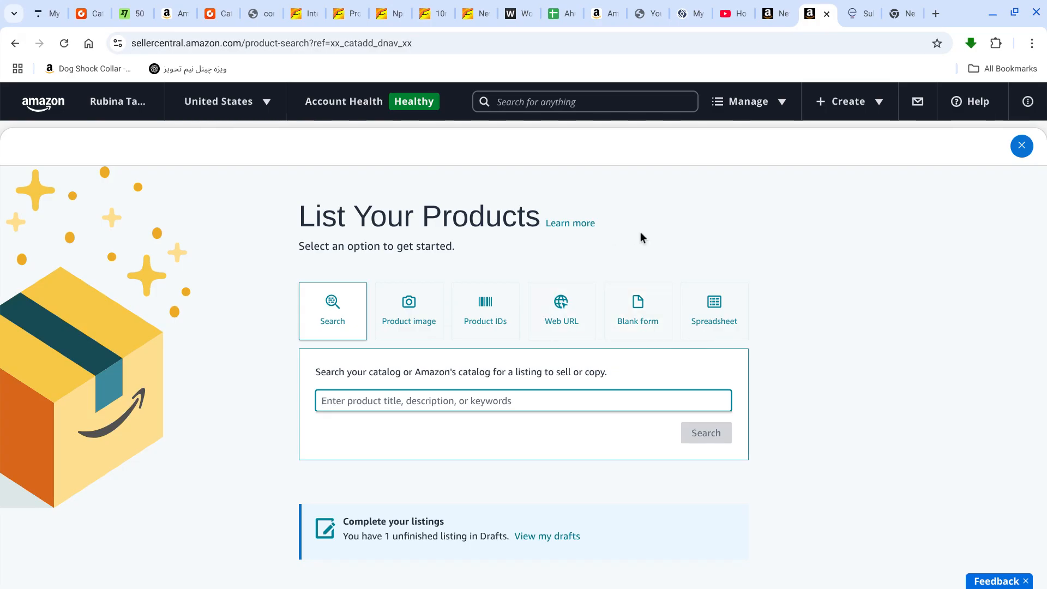
click(636, 297)
click(708, 411)
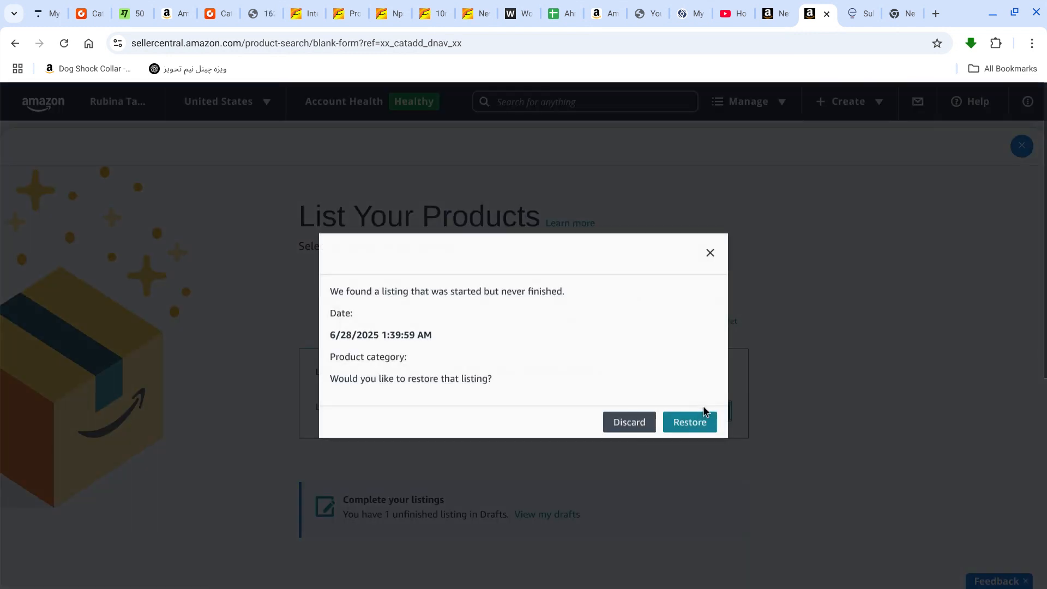
click(617, 428)
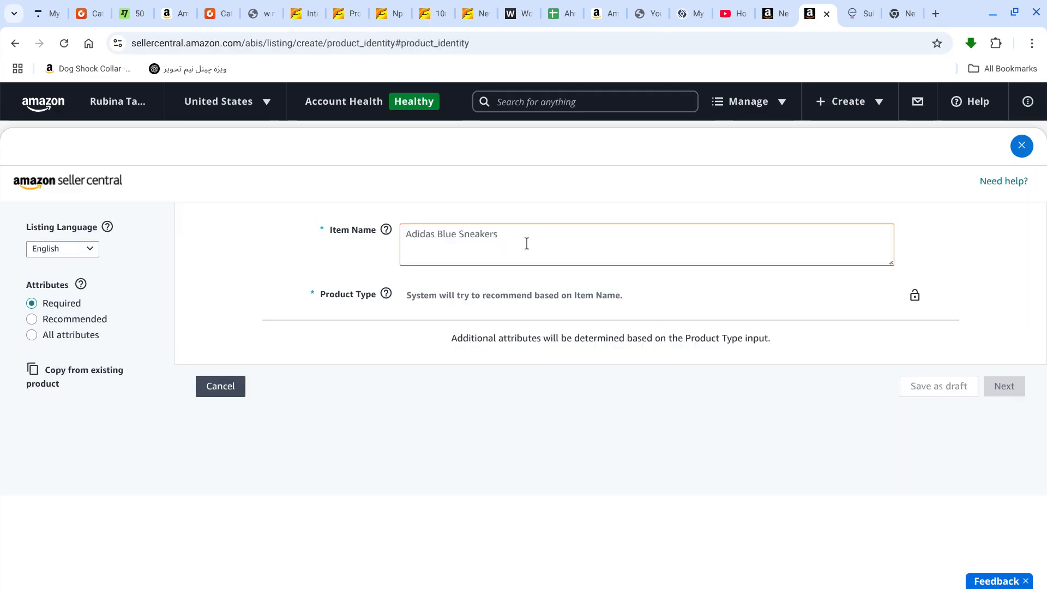
- Enter "anti breaking for dogs" as the listing's item name
click(525, 242)
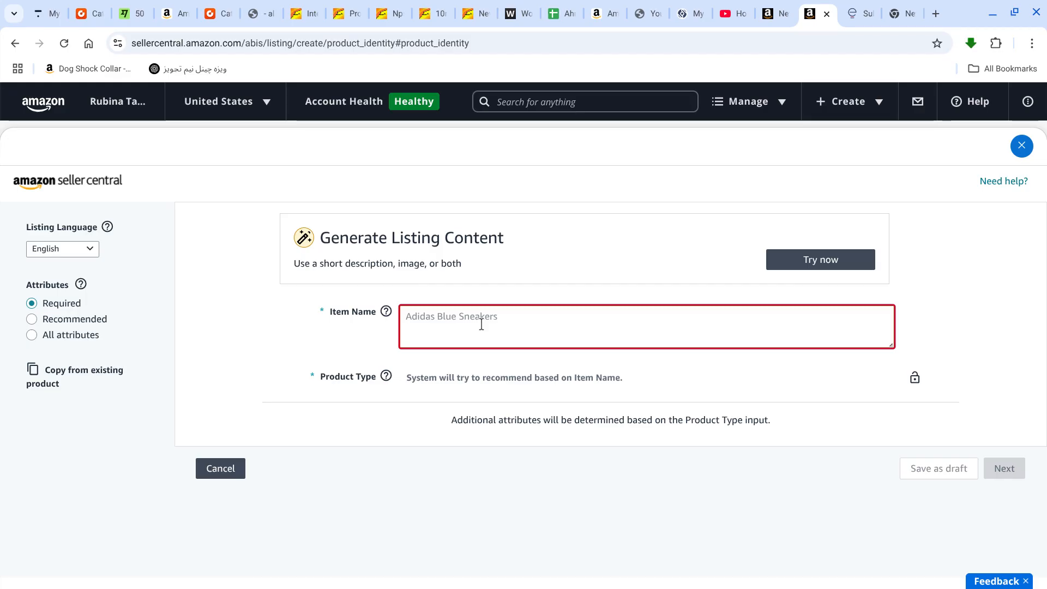
click(481, 324)
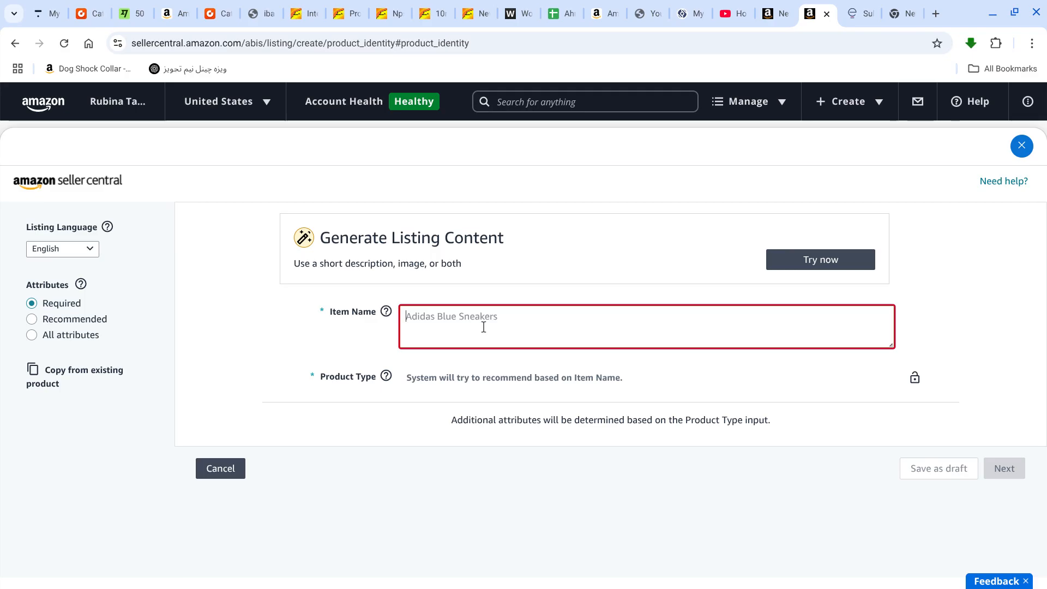
text(anti breakin)
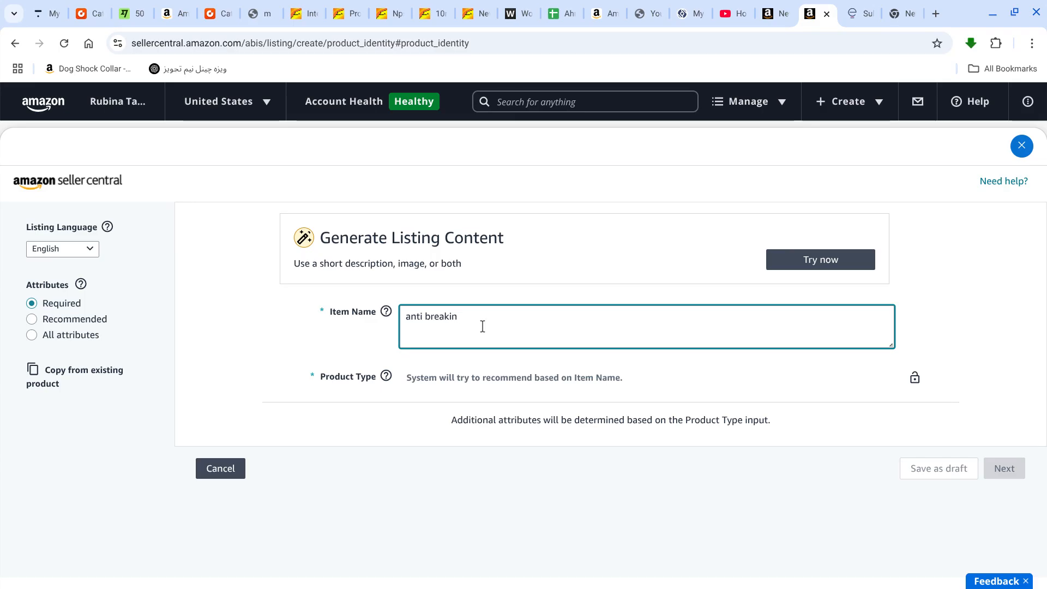
text( g for dogs)
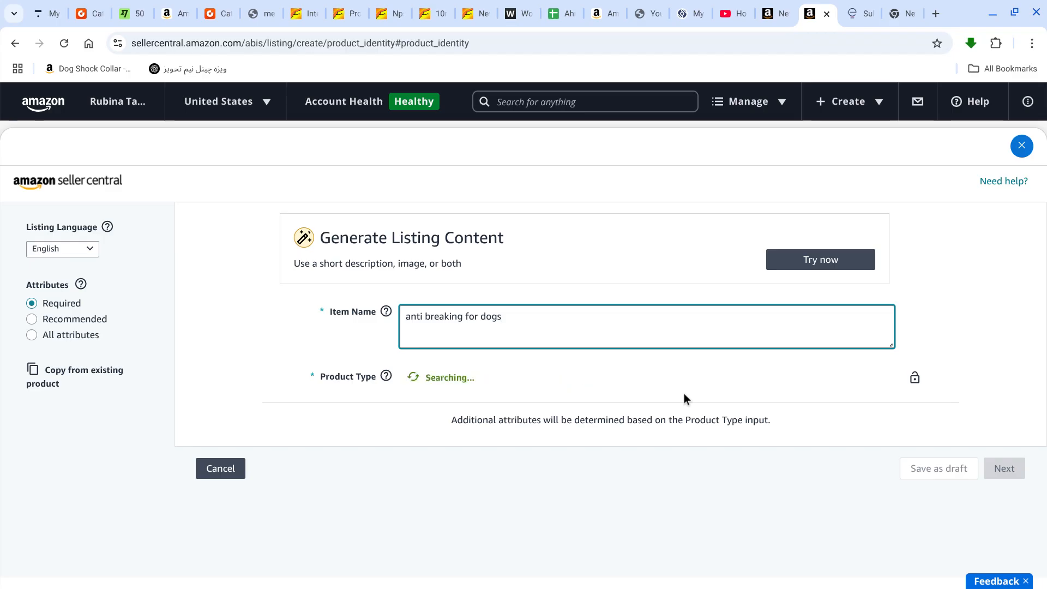
- Set the product type by browsing to Pet Supplies > Dogs > Training & Behavior Aids > Sonic Bark Deterrents
click(430, 379)
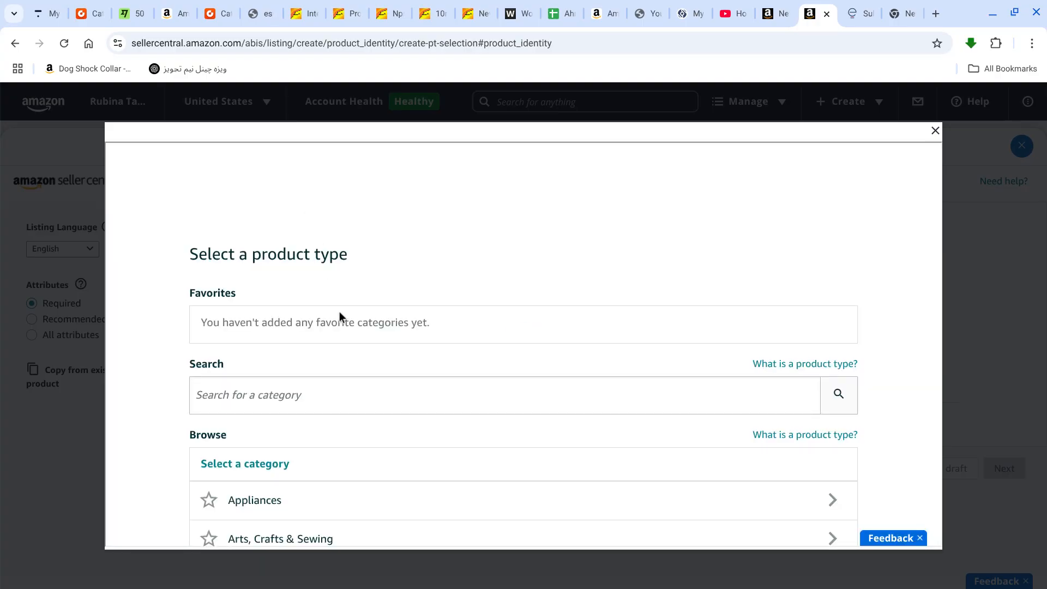
scroll(339, 314, down, 12)
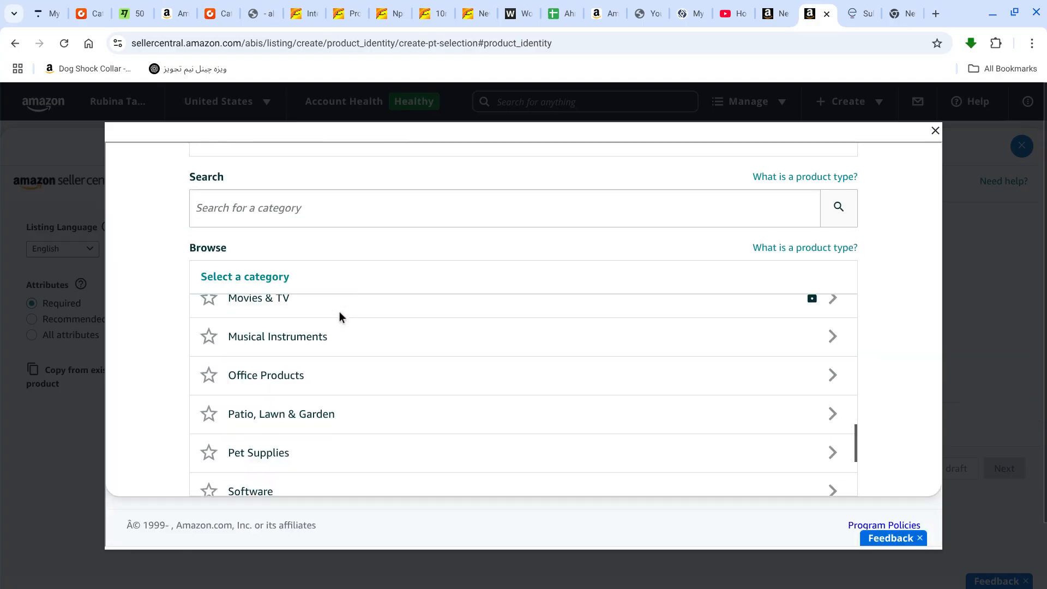
scroll(339, 316, down, 4)
scroll(339, 315, up, 4)
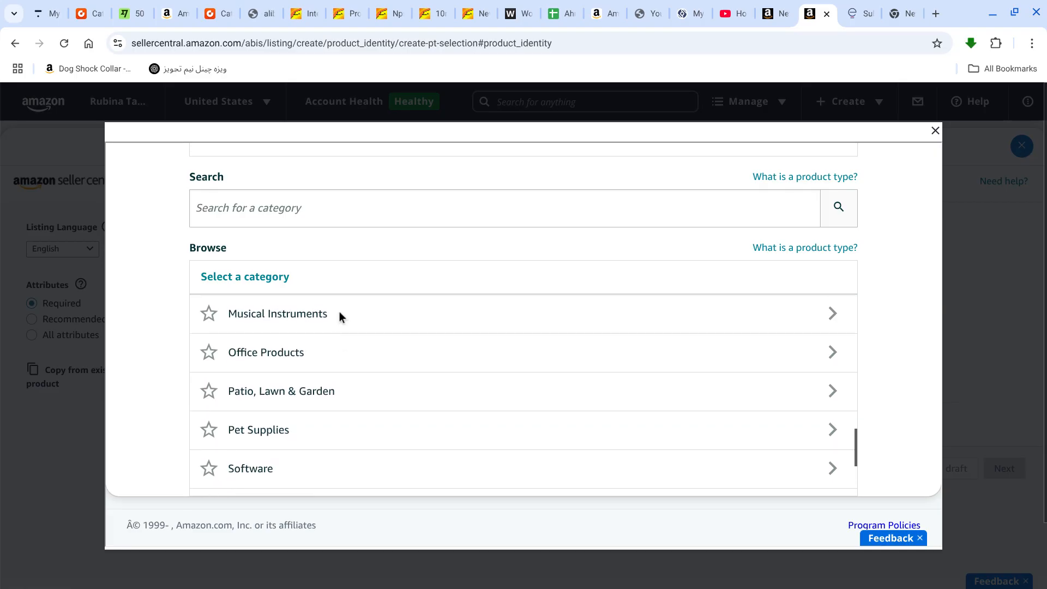
click(327, 436)
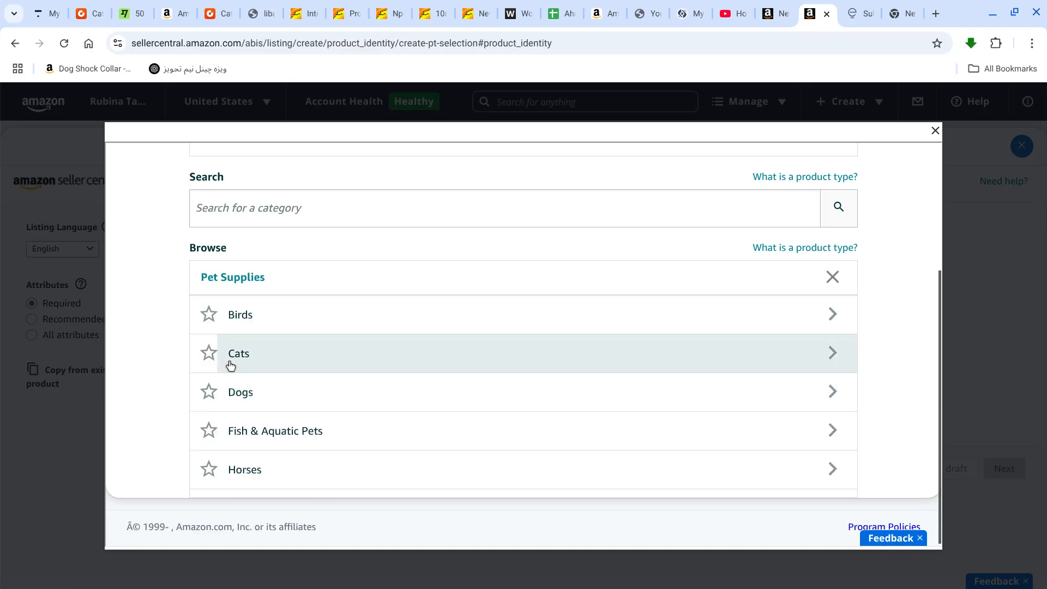
click(247, 397)
scroll(300, 369, down, 8)
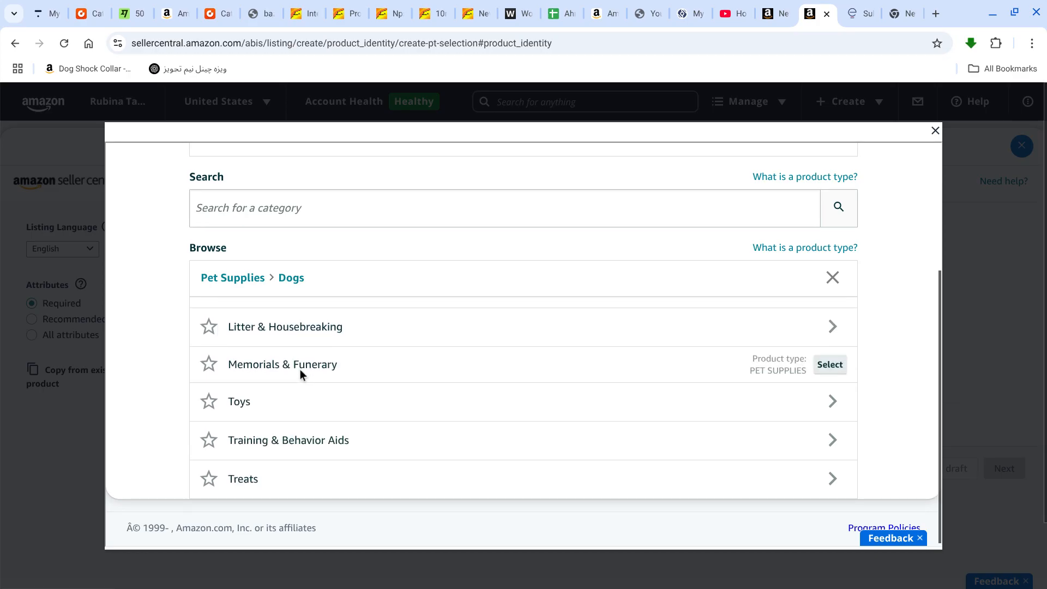
click(313, 455)
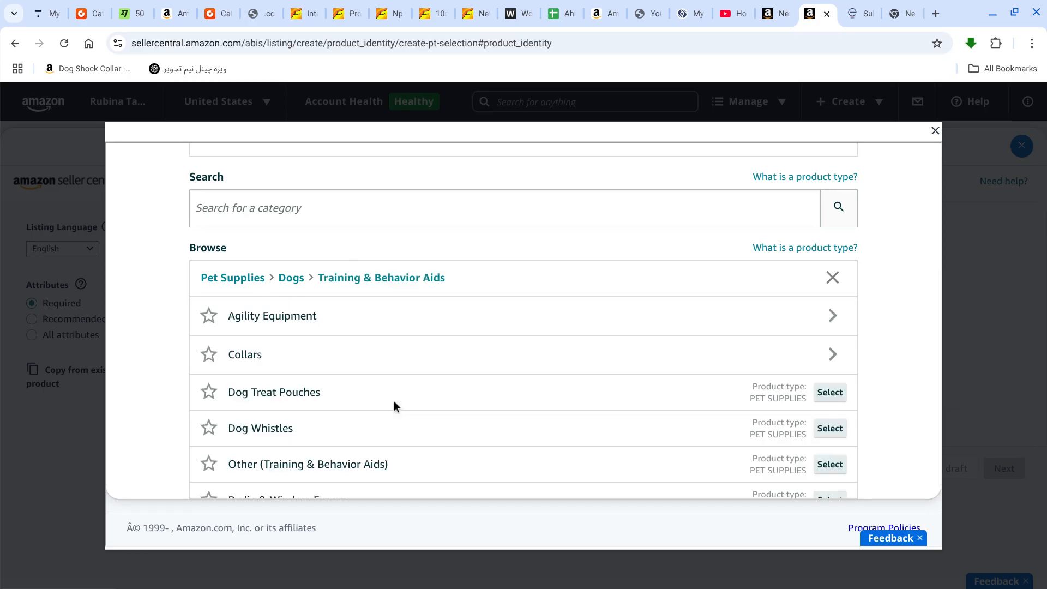
scroll(394, 403, down, 5)
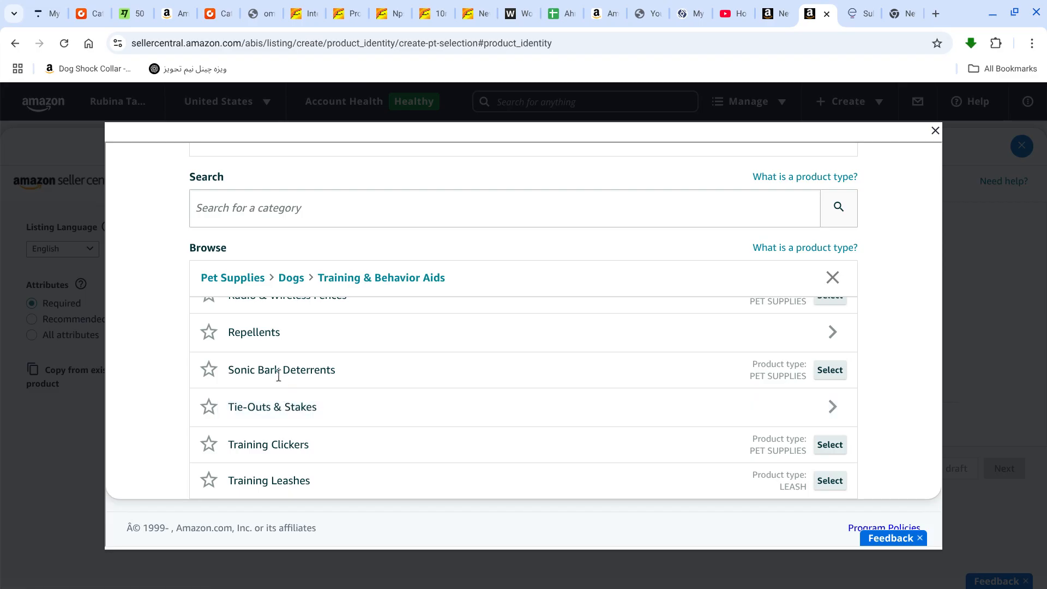
click(829, 370)
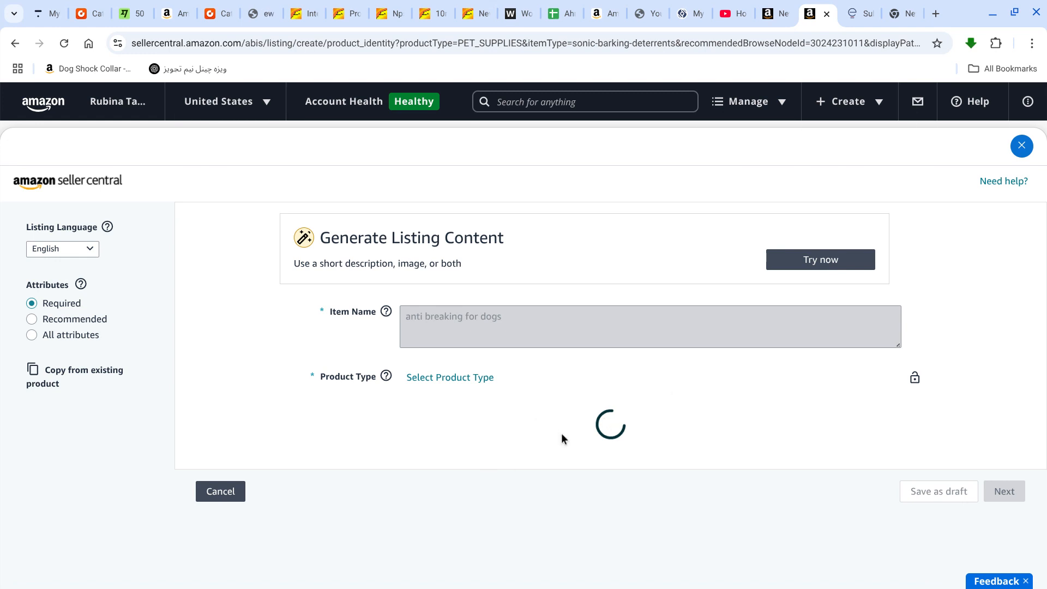
- Clear the prefilled brand name and re-enter it as PAW DORA
scroll(677, 400, down, 2)
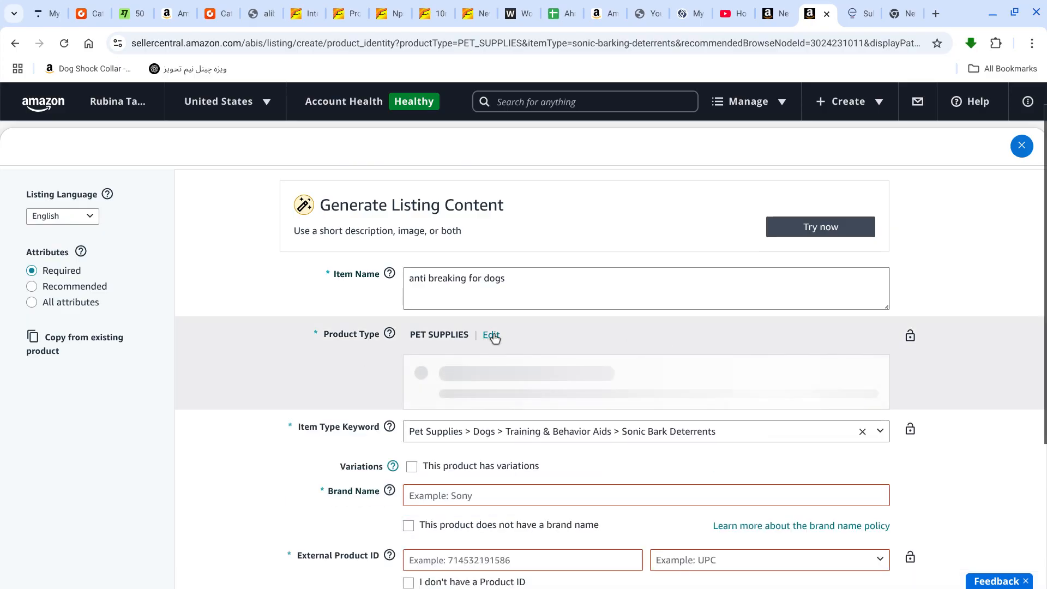
scroll(493, 341, down, 1)
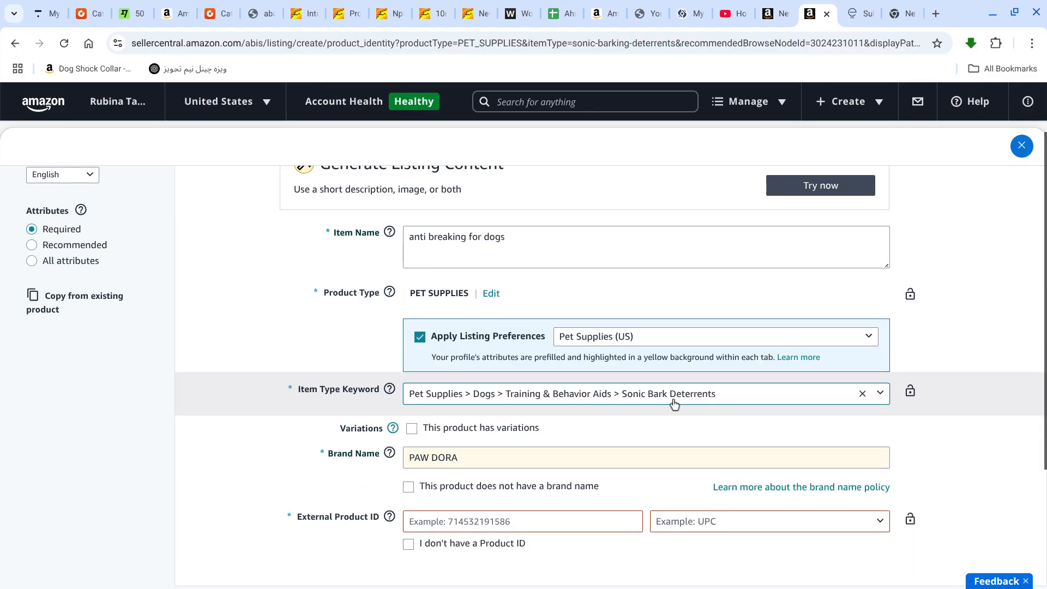
click(469, 459)
key(BackSpace)
key(BackSpace)
key(BackSpace)
key(BackSpace)
key(BackSpace)
key(BackSpace)
key(BackSpace)
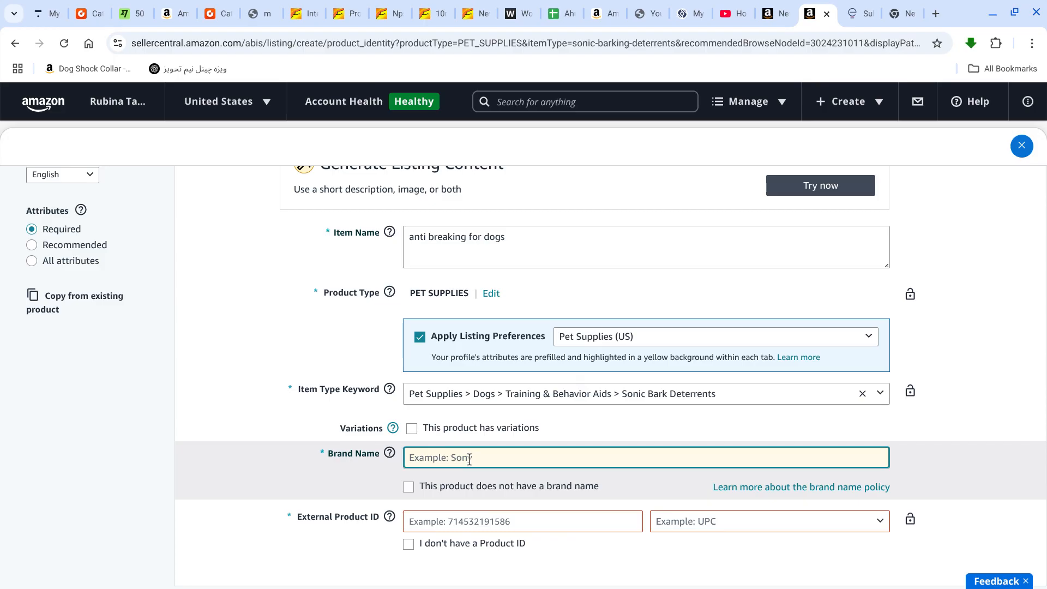
text(PAY)
key(BackSpace)
click(512, 489)
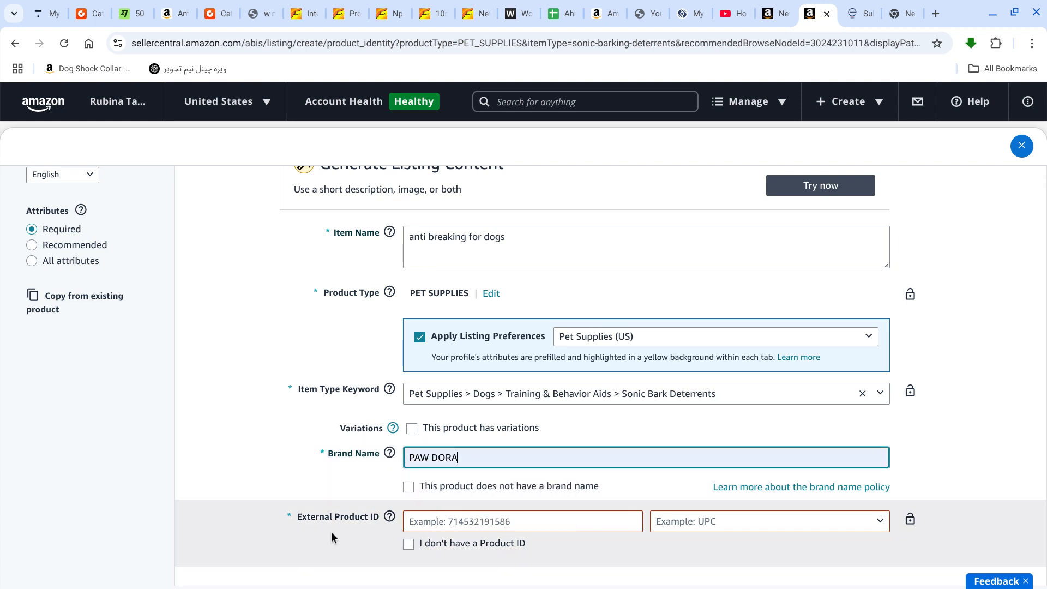
- Mark the product as having no product ID and try to continue to the next page of the listing
scroll(323, 528, down, 2)
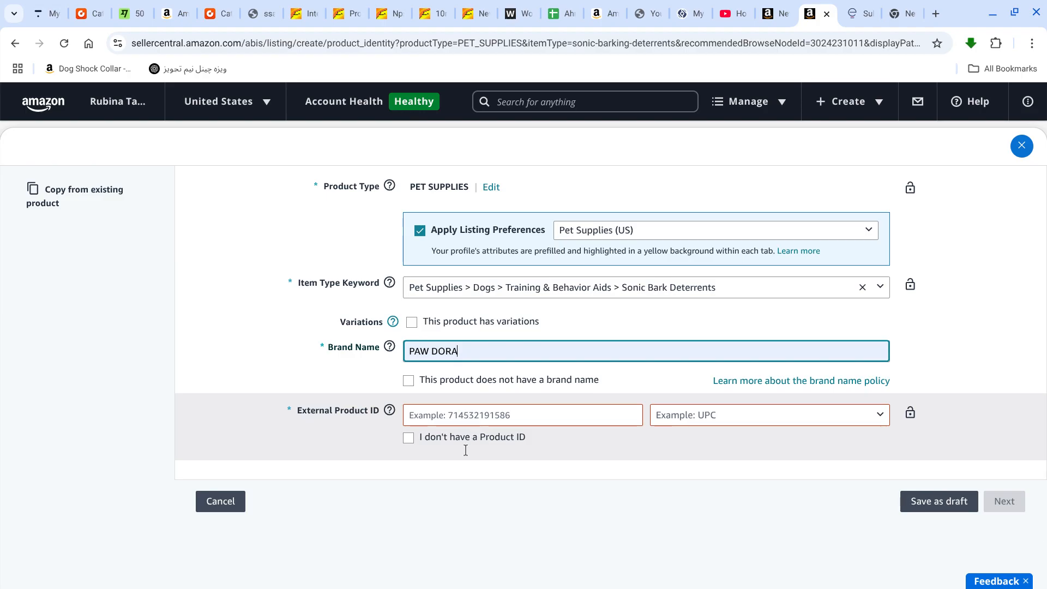
key(Tab)
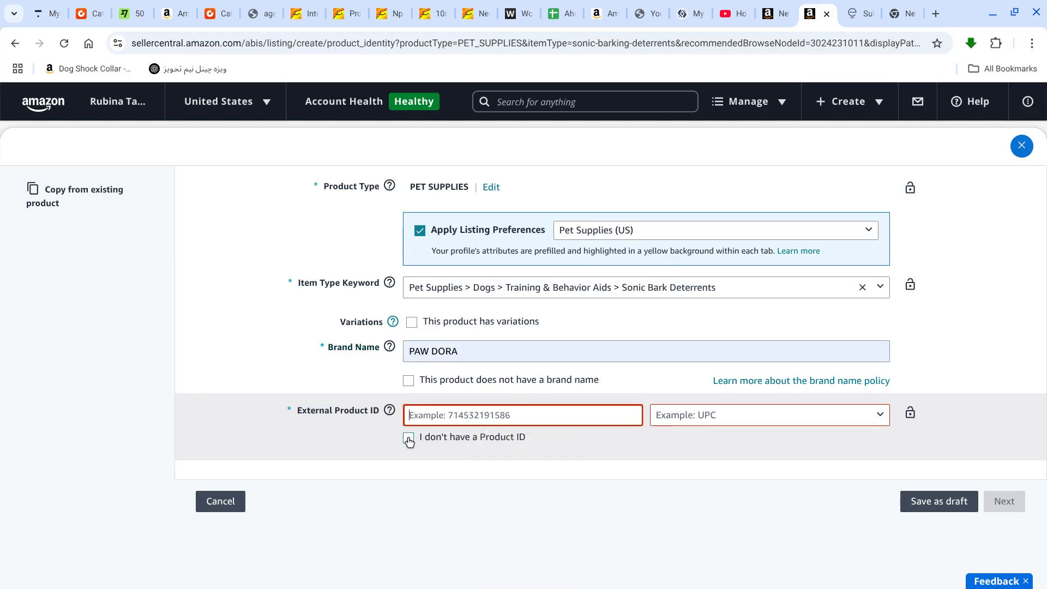
key(Tab)
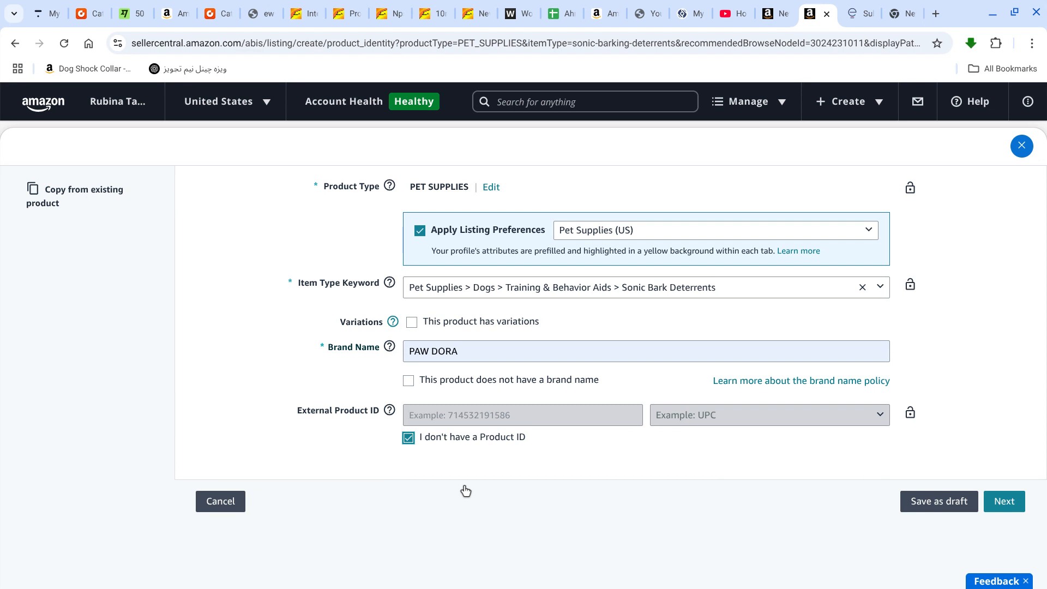
click(1002, 501)
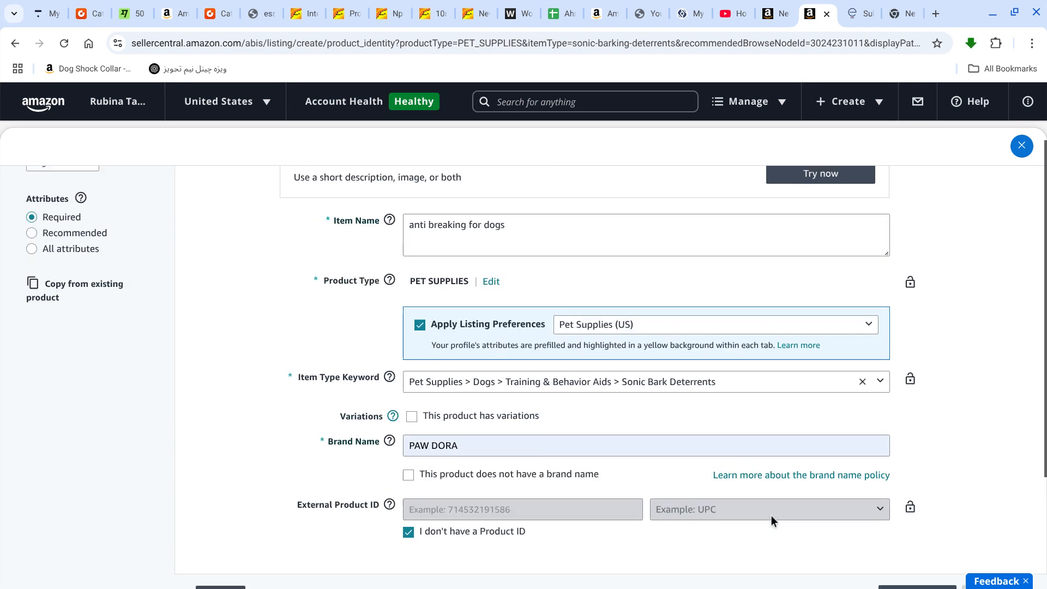
scroll(650, 517, down, 2)
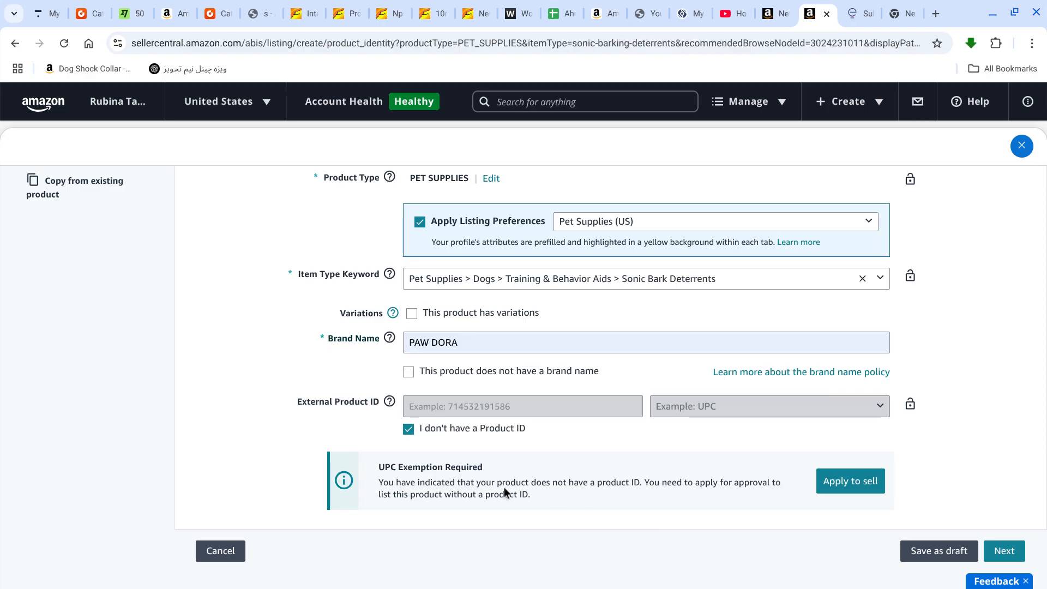
click(523, 427)
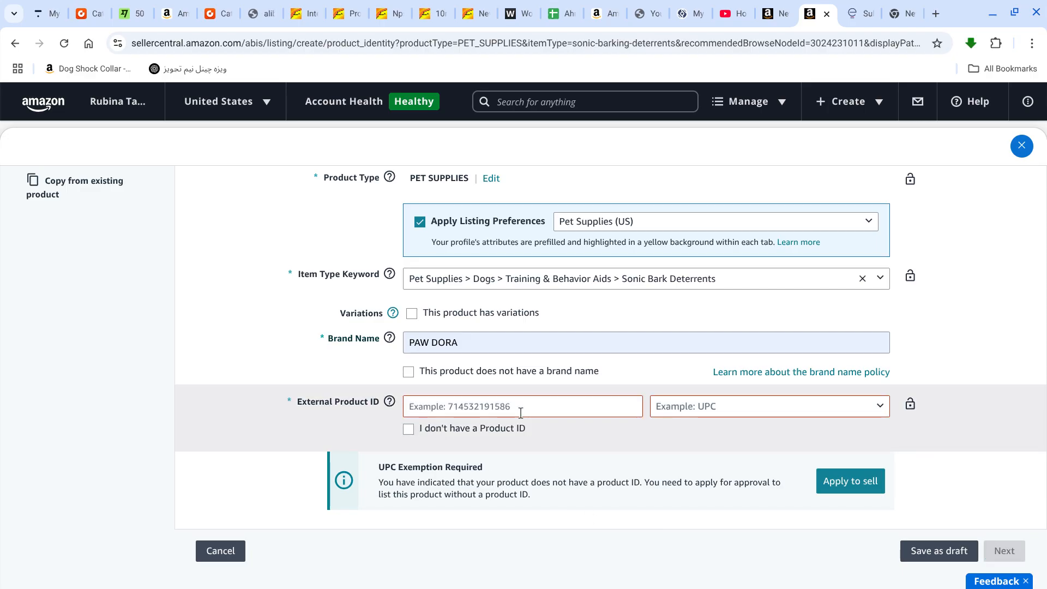
click(524, 411)
click(520, 439)
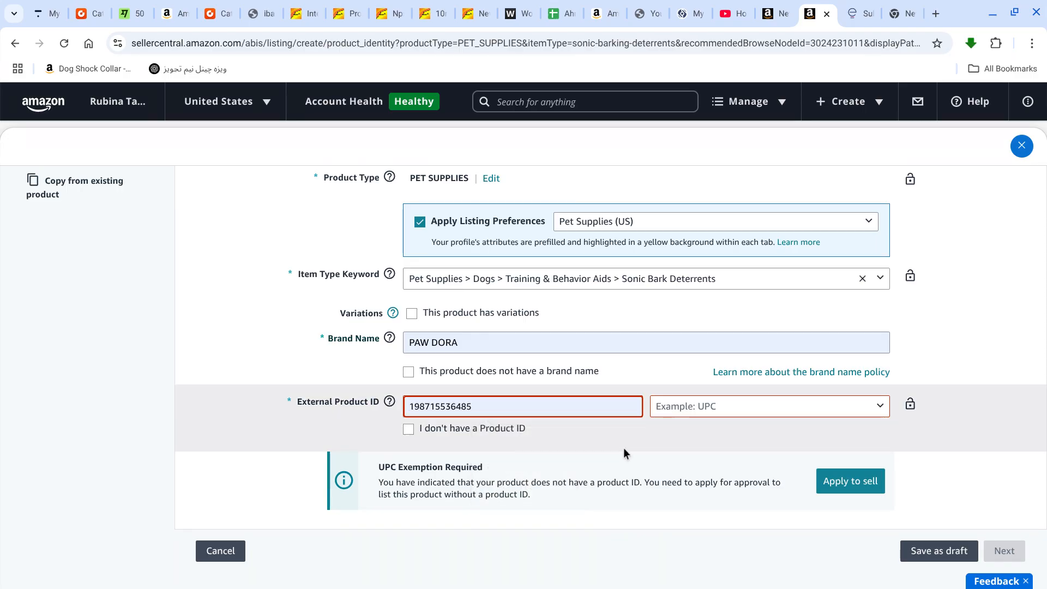
click(722, 418)
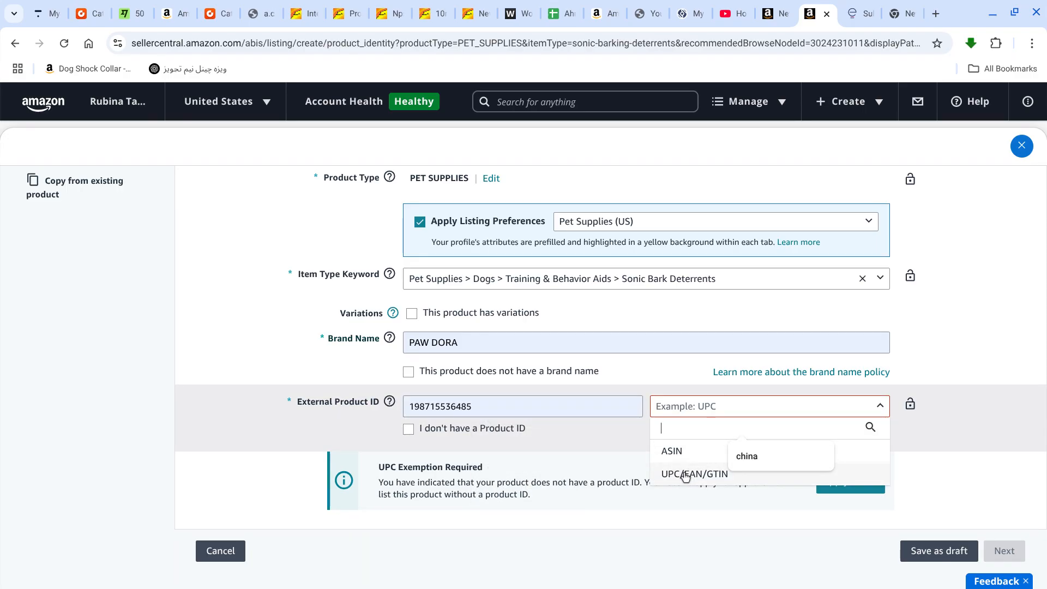
key(Return)
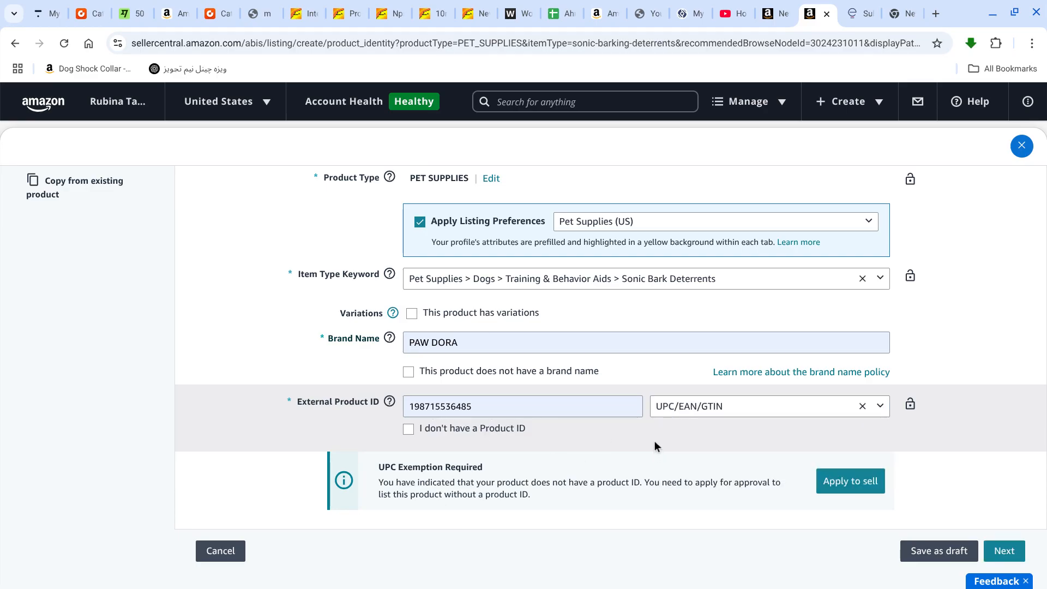
scroll(654, 440, down, 1)
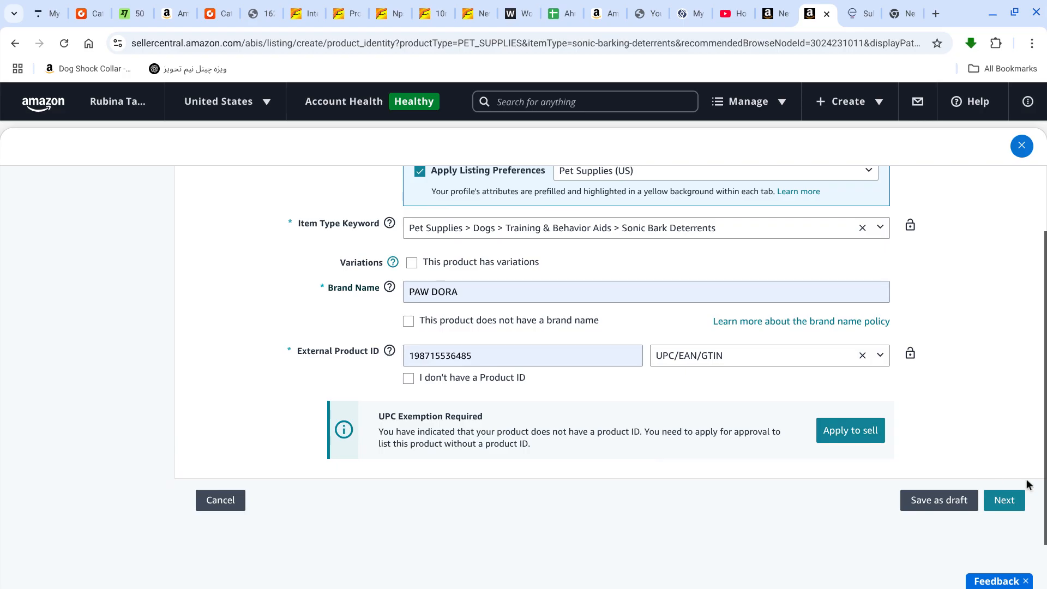
click(1014, 502)
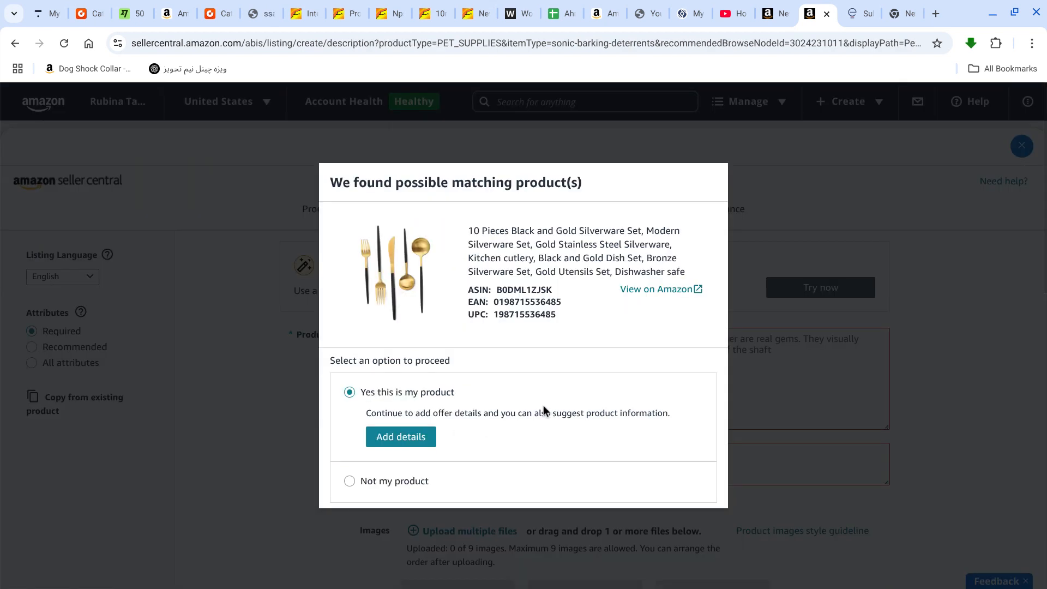
- Declare the suggested silverware match as not the product, return to the form, and review the Product Identity details
click(350, 480)
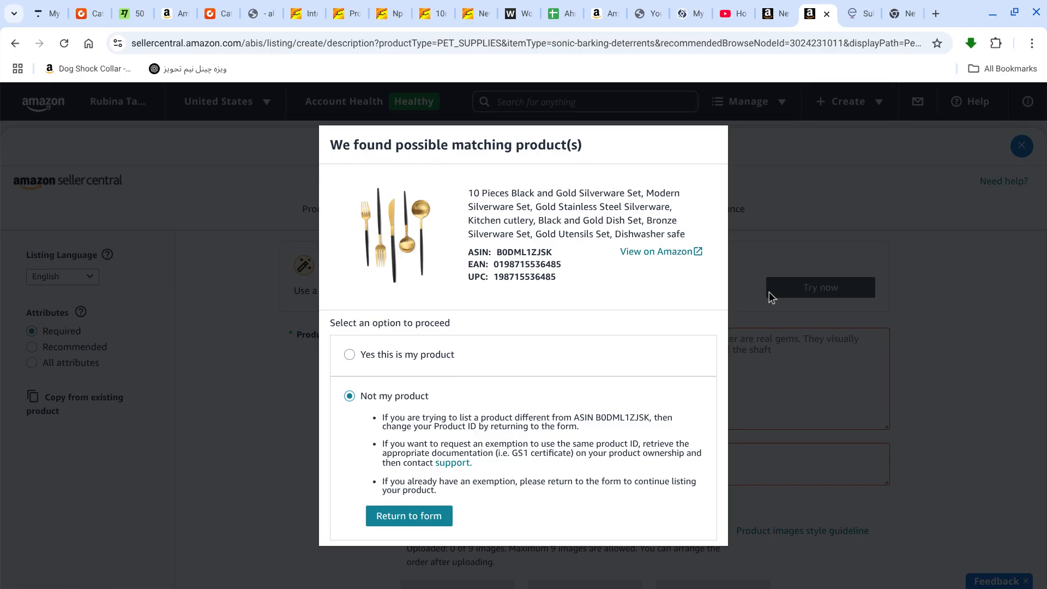
click(349, 355)
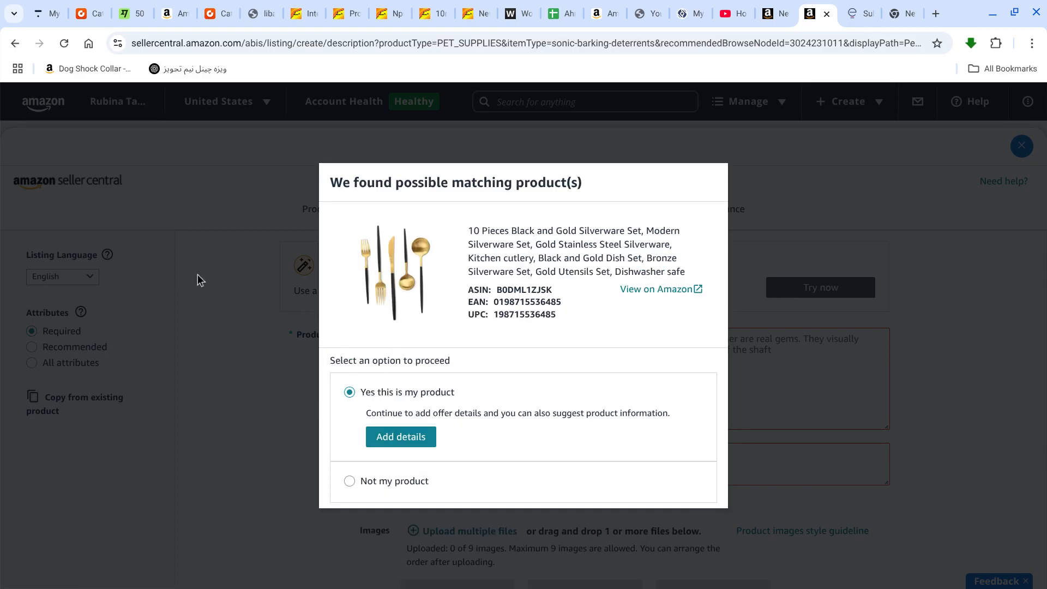
click(16, 47)
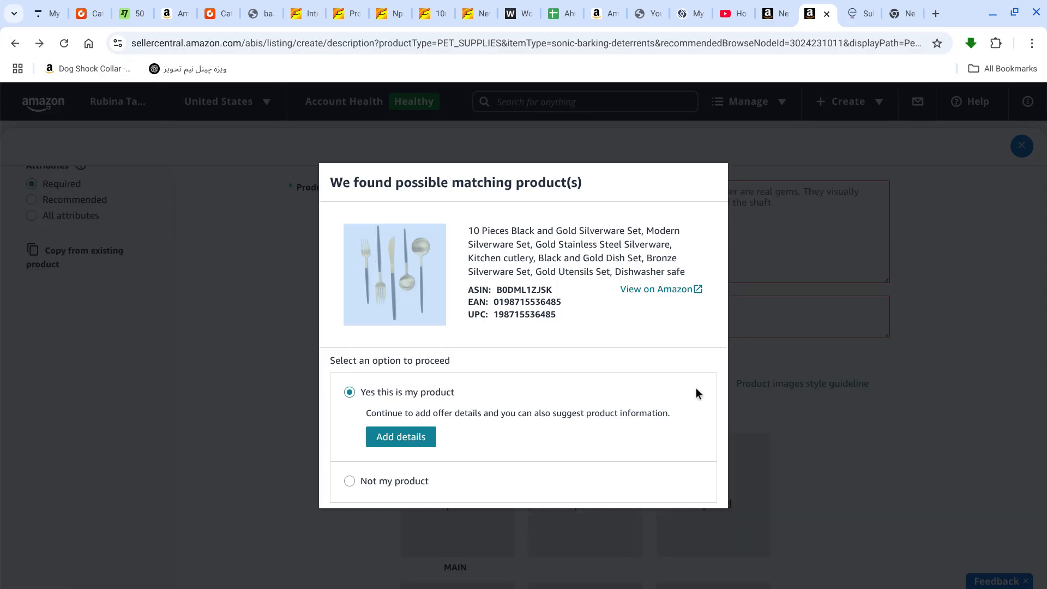
click(405, 484)
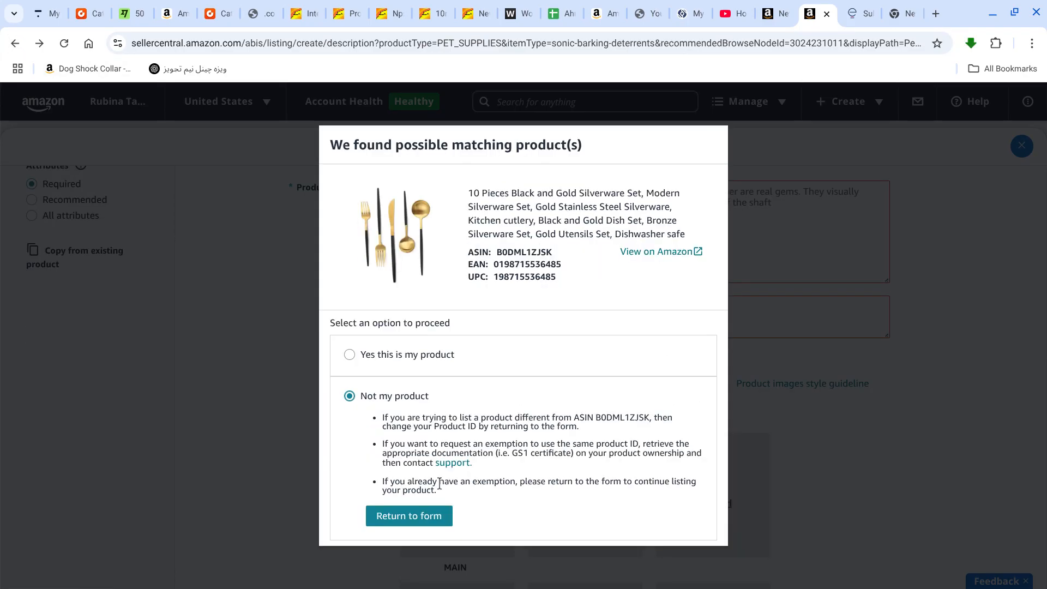
click(436, 516)
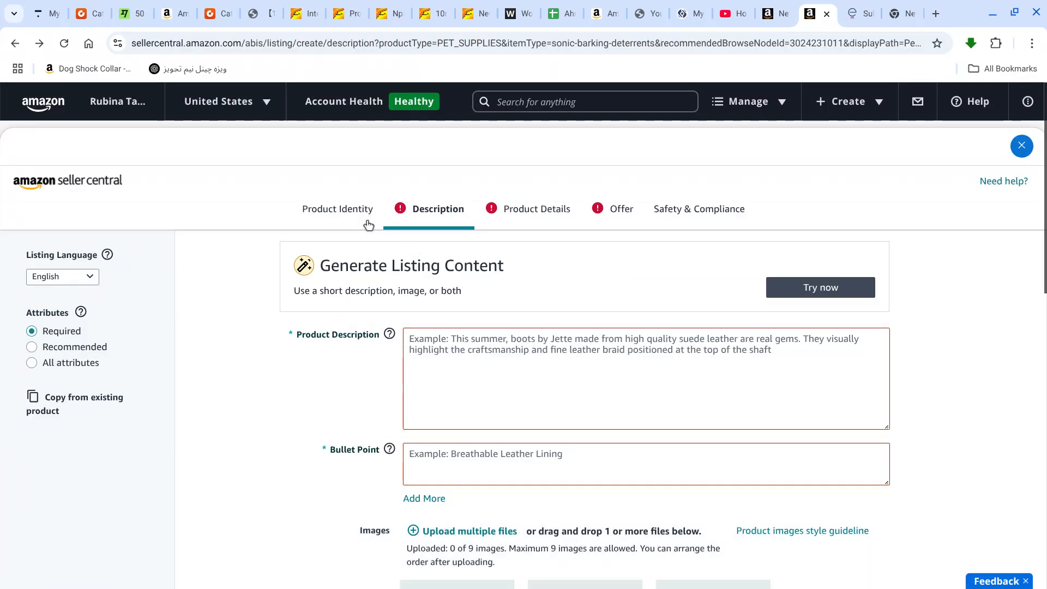
click(351, 210)
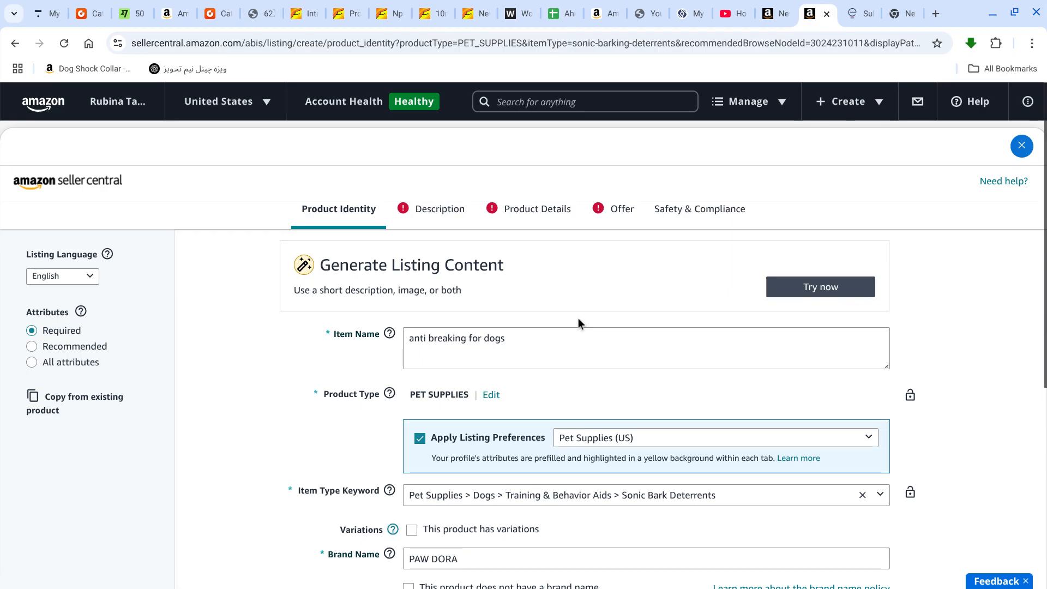
scroll(578, 318, down, 6)
scroll(578, 319, up, 6)
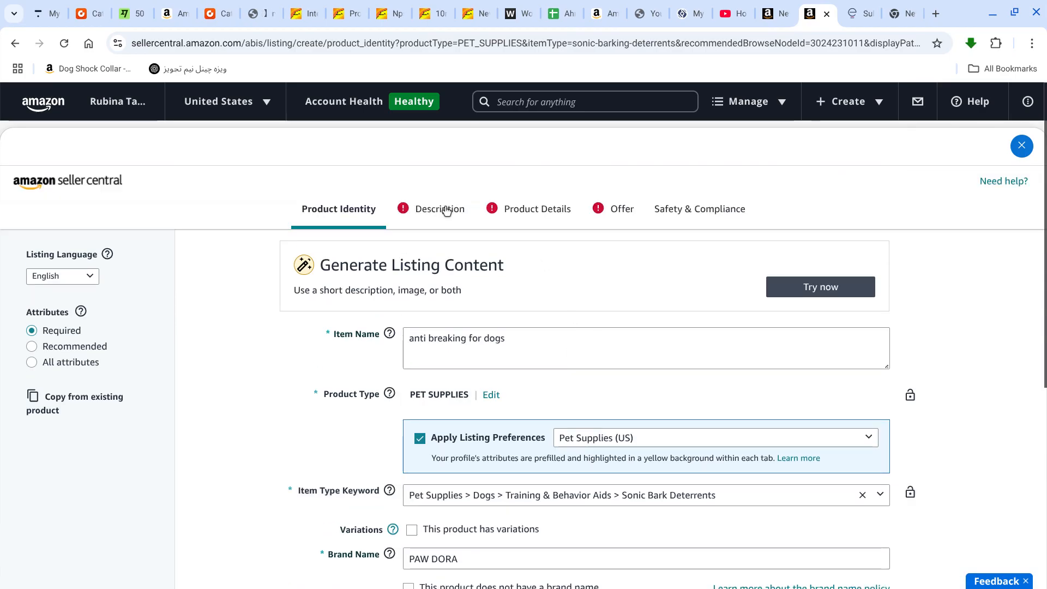
- Return to the Description page, switch to the WhatsApp chat, and copy the forwarded product description message beginning "Tired of constant barking"
click(445, 210)
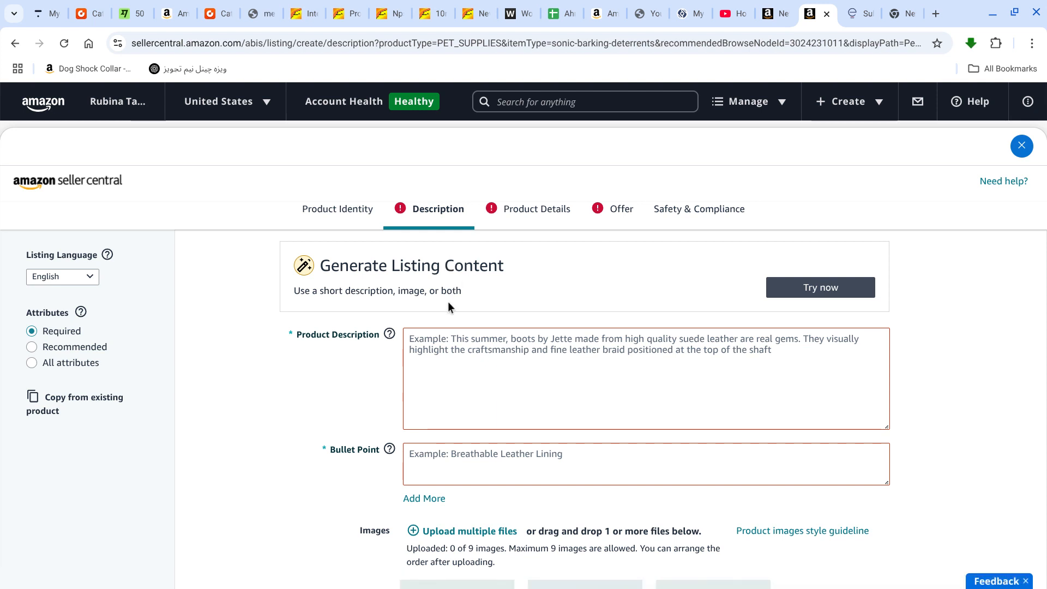
click(461, 346)
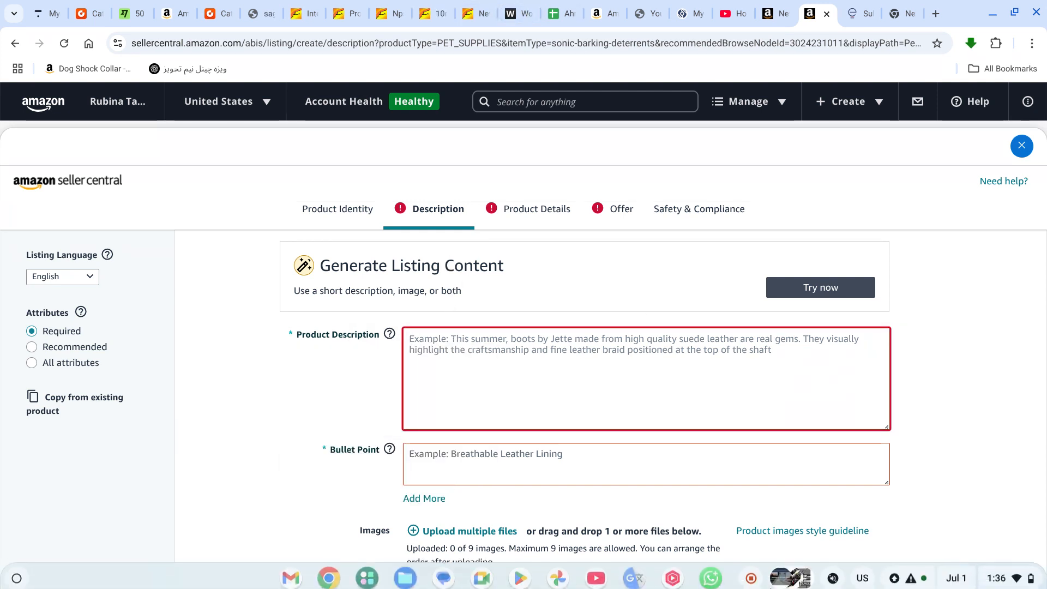
click(710, 573)
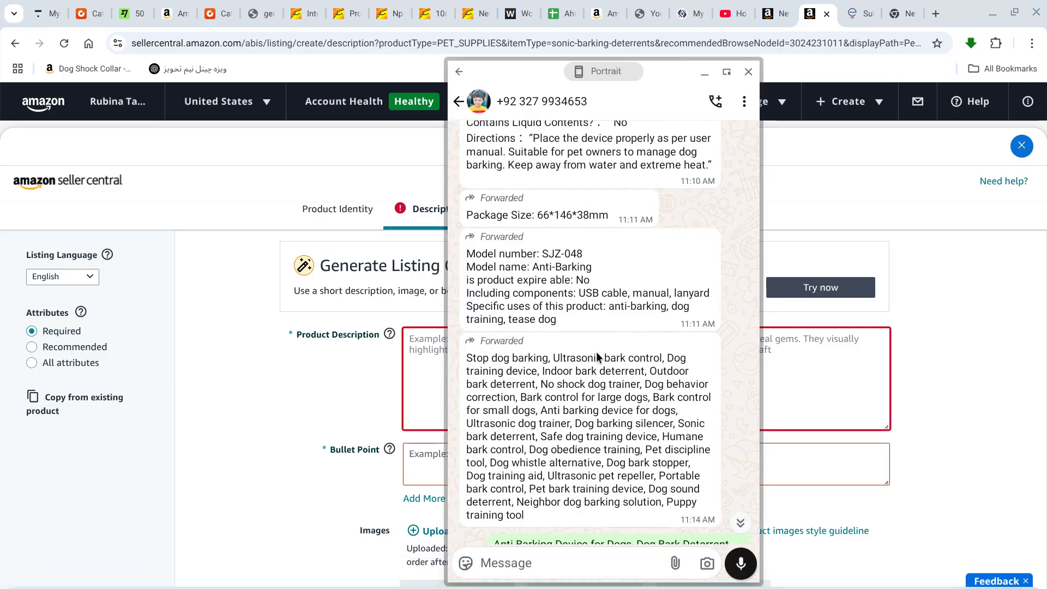
scroll(593, 385, down, 1)
scroll(593, 385, down, 1)
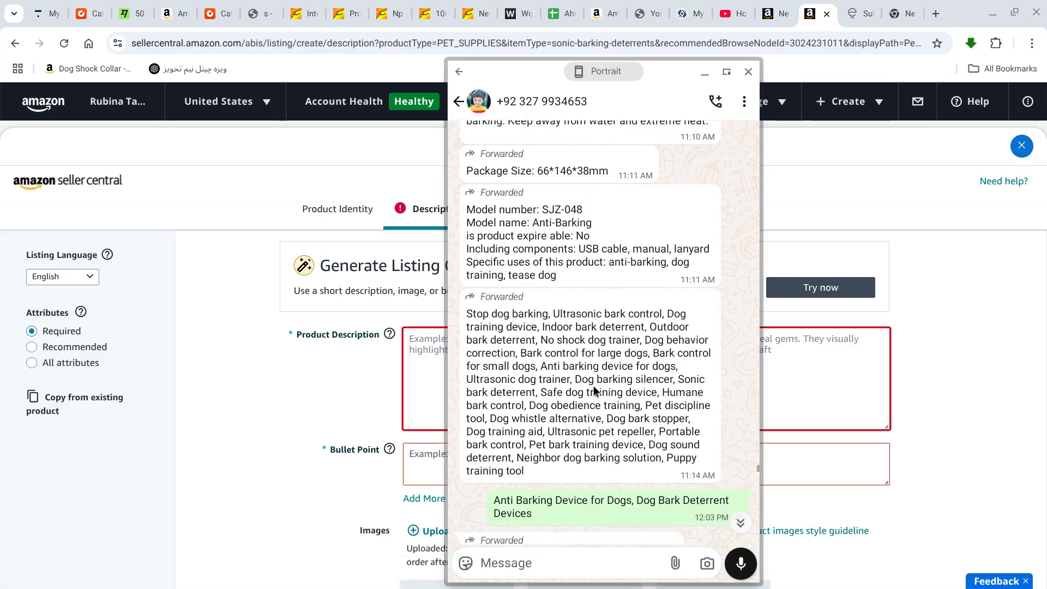
scroll(593, 385, up, 8)
scroll(593, 385, up, 3)
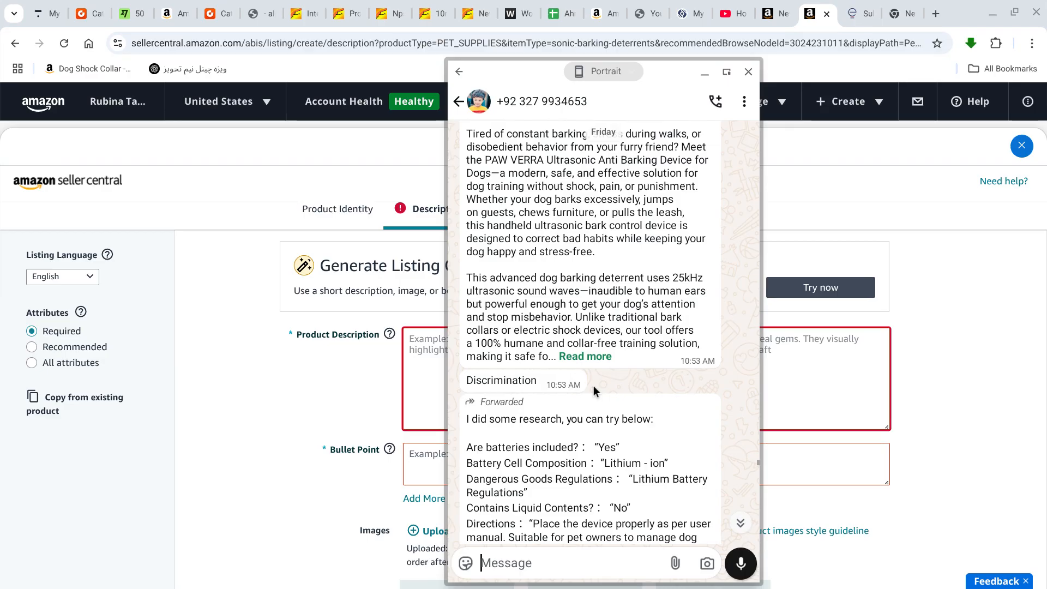
click(565, 309)
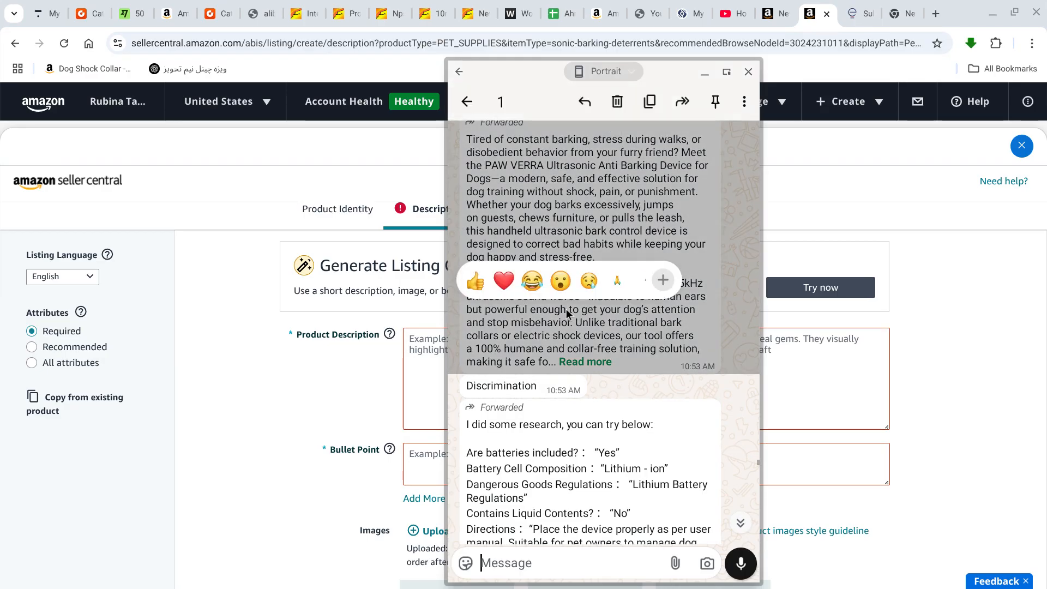
click(657, 101)
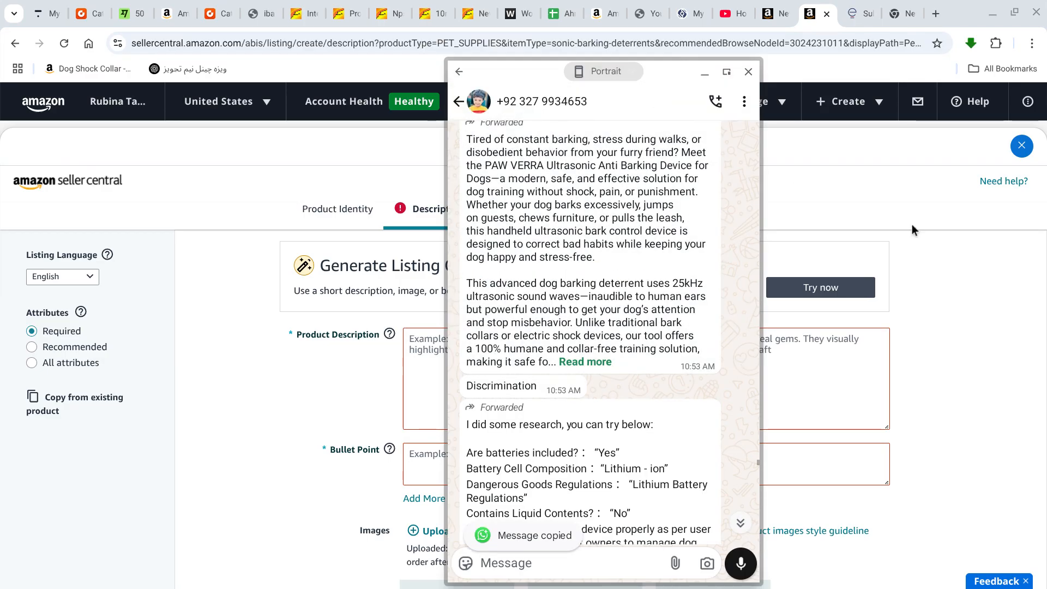
- Back in the Seller Central listing, paste the copied text as the Product Description
click(912, 224)
click(658, 347)
right_click(658, 347)
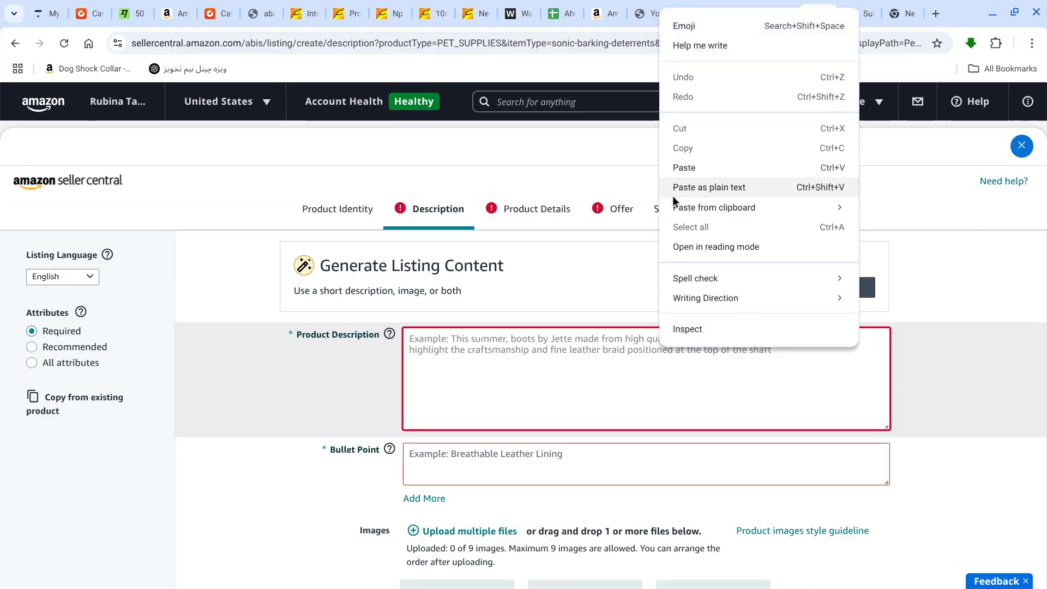
click(678, 166)
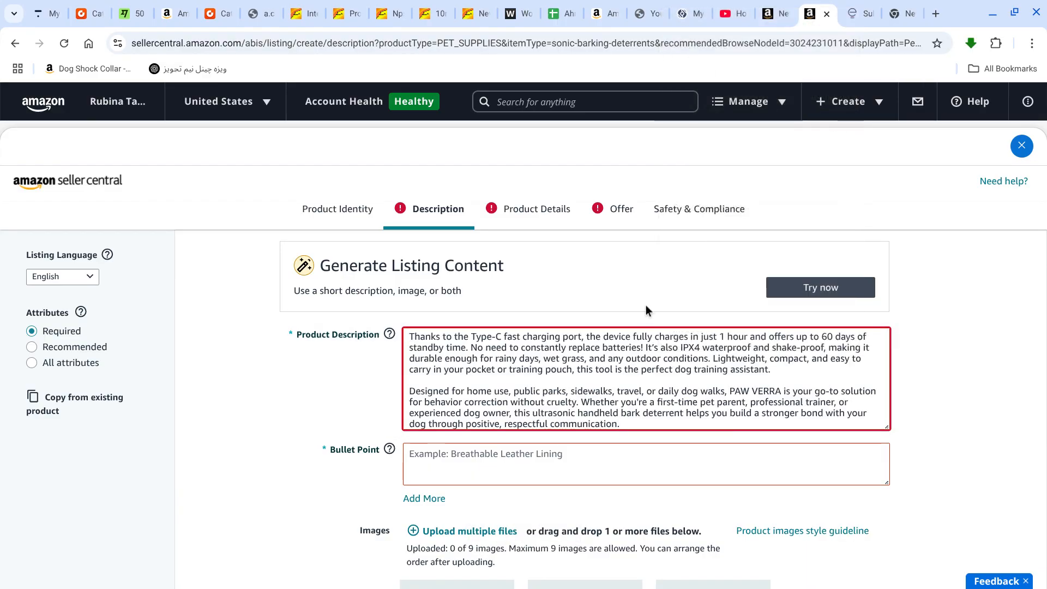
- For the first bullet point, switch to wordcounter.net and copy the "Safe & Humane Anti Barking Device – No Shock, No Harm" heading and paragraph
scroll(646, 305, down, 2)
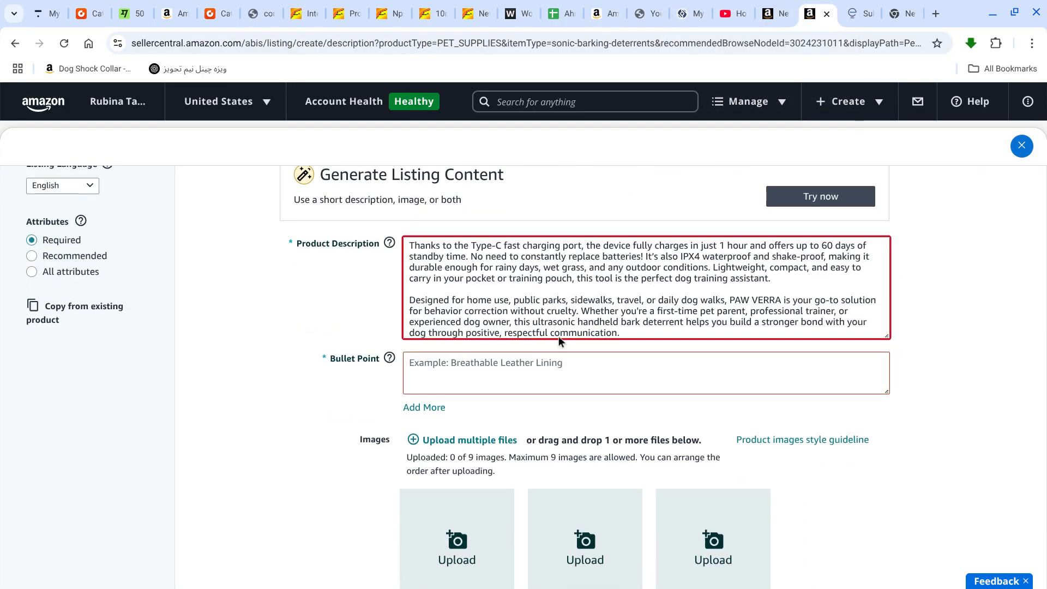
click(490, 380)
scroll(489, 381, down, 1)
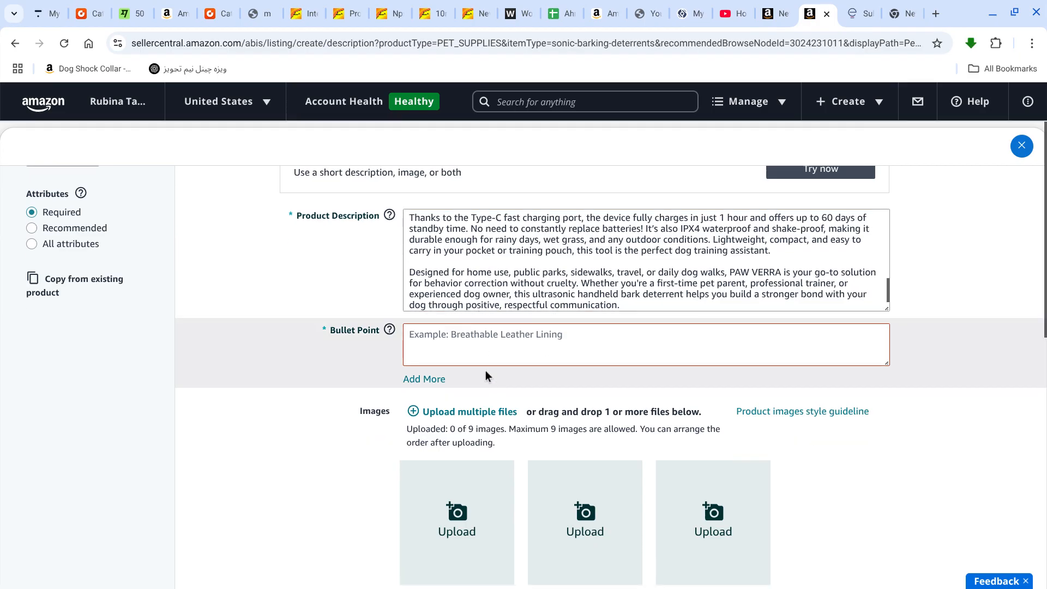
click(484, 357)
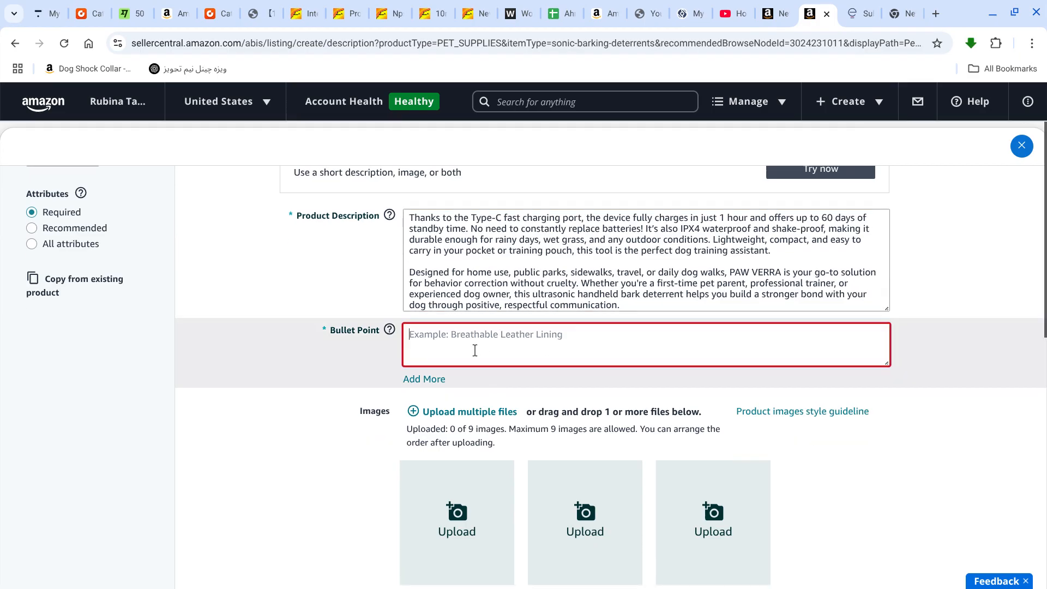
click(515, 15)
scroll(423, 281, down, 2)
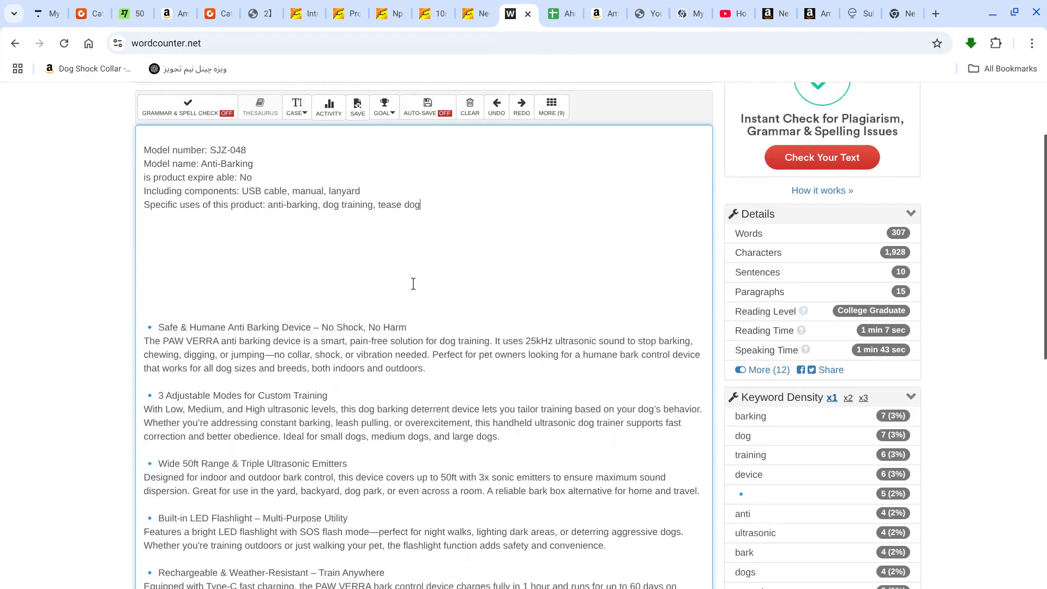
drag(143, 325, 459, 369)
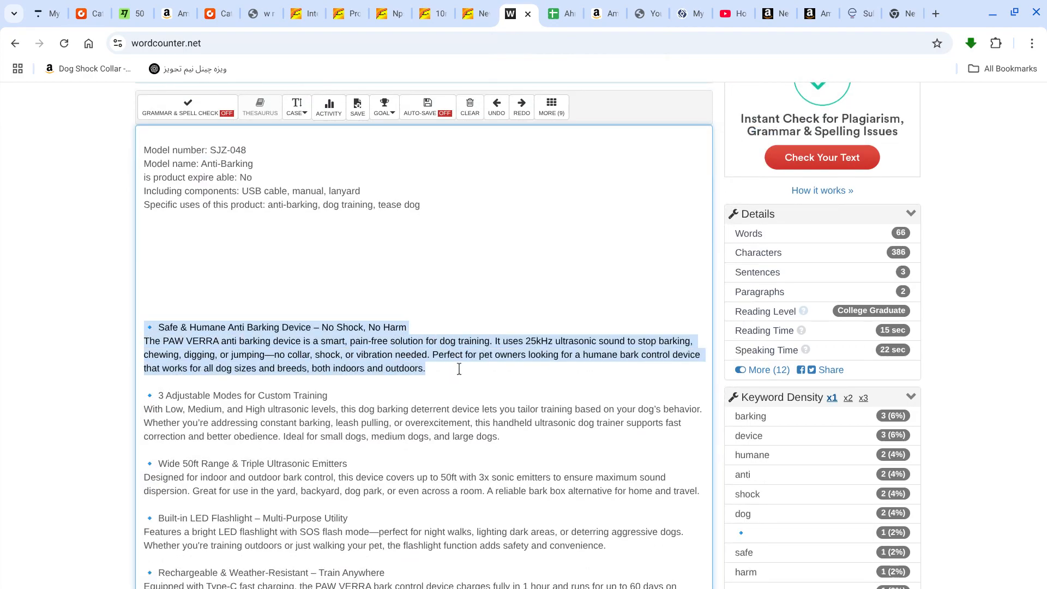
right_click(459, 368)
click(526, 267)
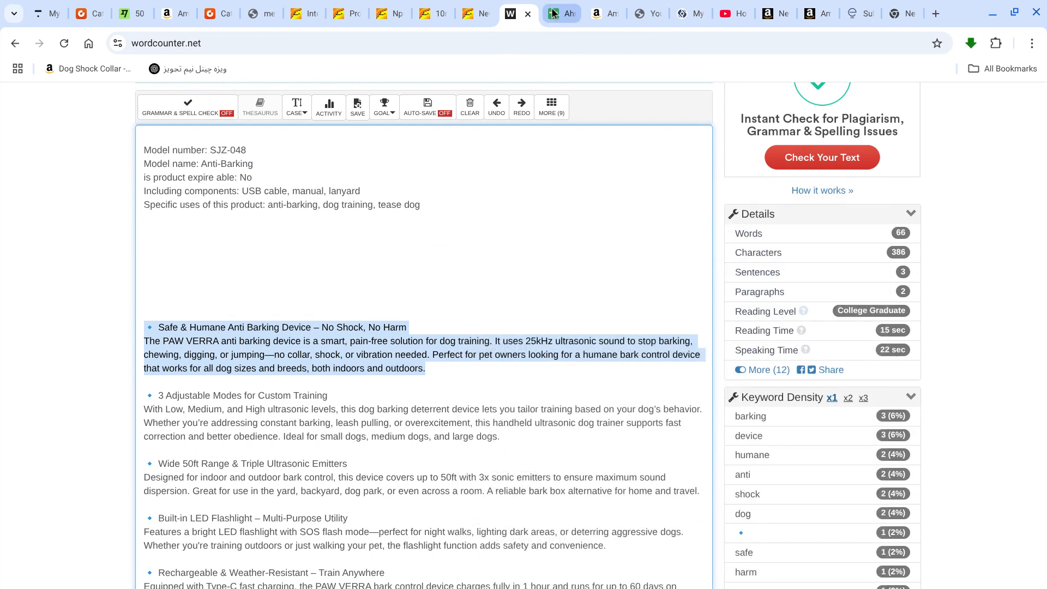
- Return to the Seller Central listing and paste the copied paragraph into the first Bullet Point
click(818, 8)
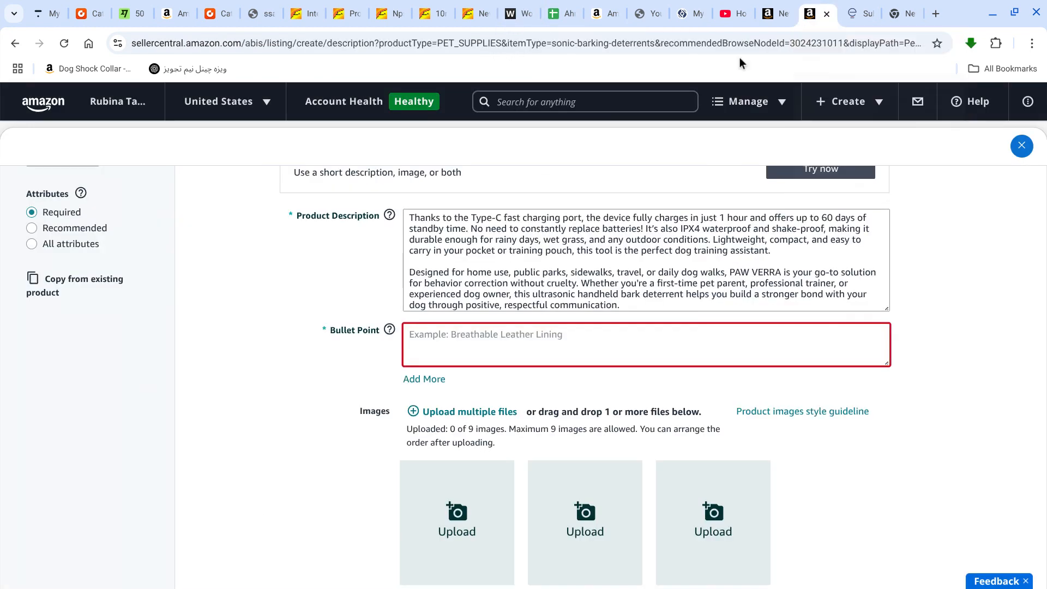
click(425, 342)
right_click(426, 342)
click(451, 163)
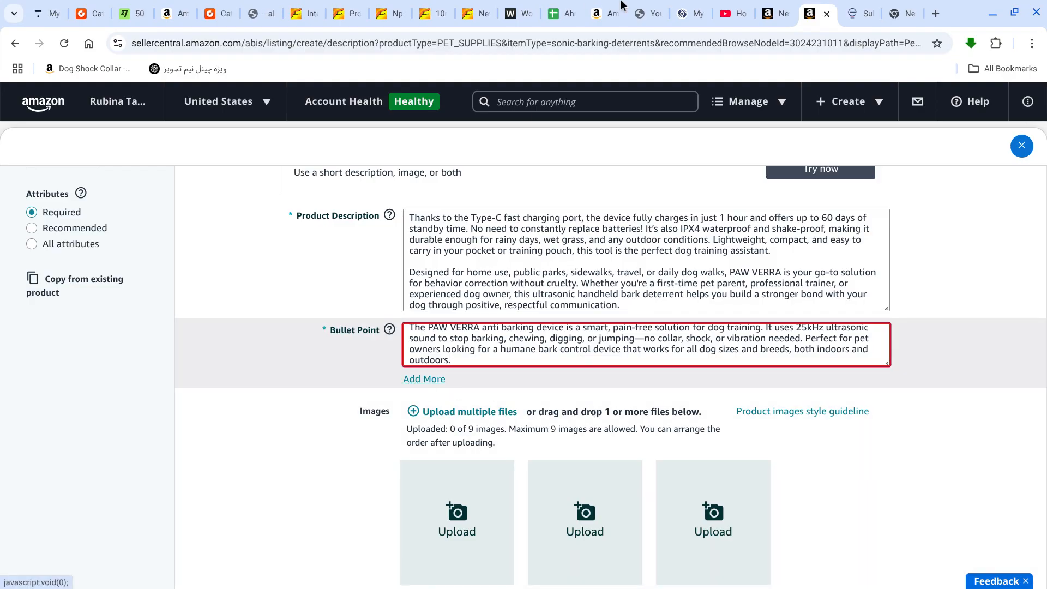
- Copy the "3 Adjustable Modes for Custom Training" section from wordcounter.net and paste it into the listing as the second bullet point
click(518, 14)
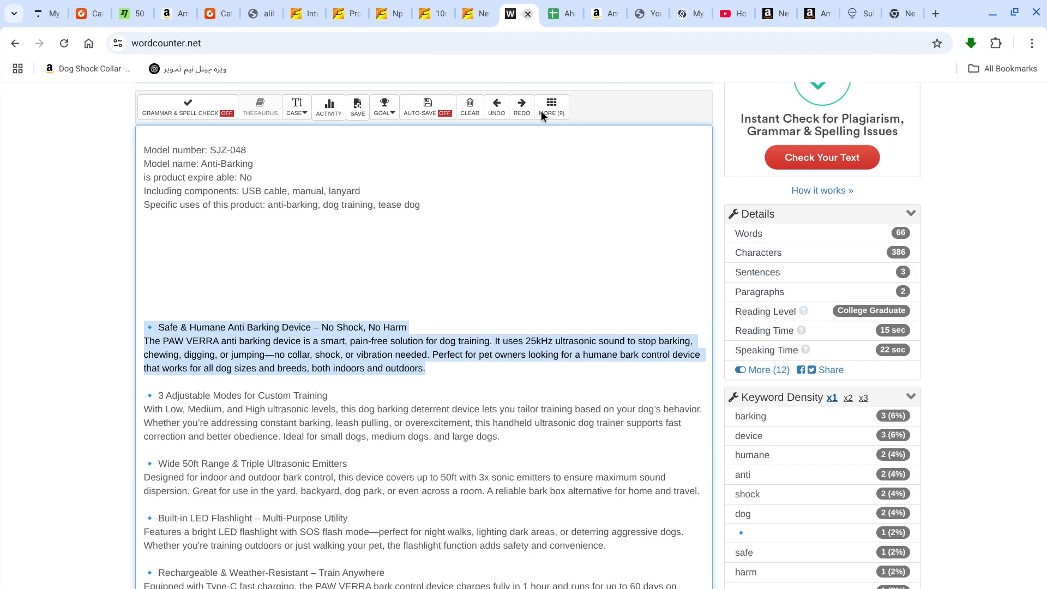
drag(146, 392, 498, 435)
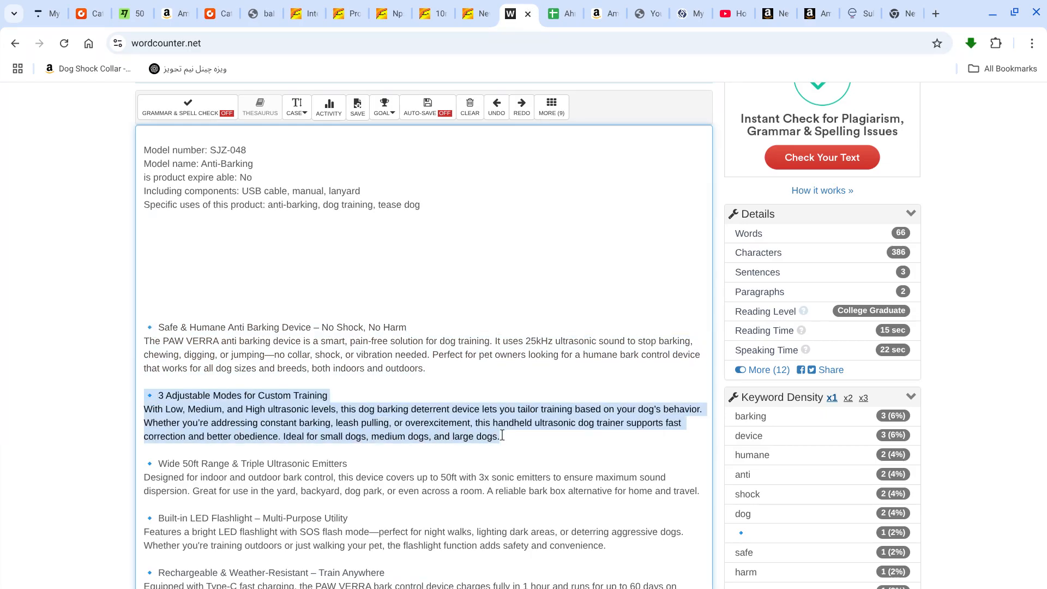
right_click(502, 435)
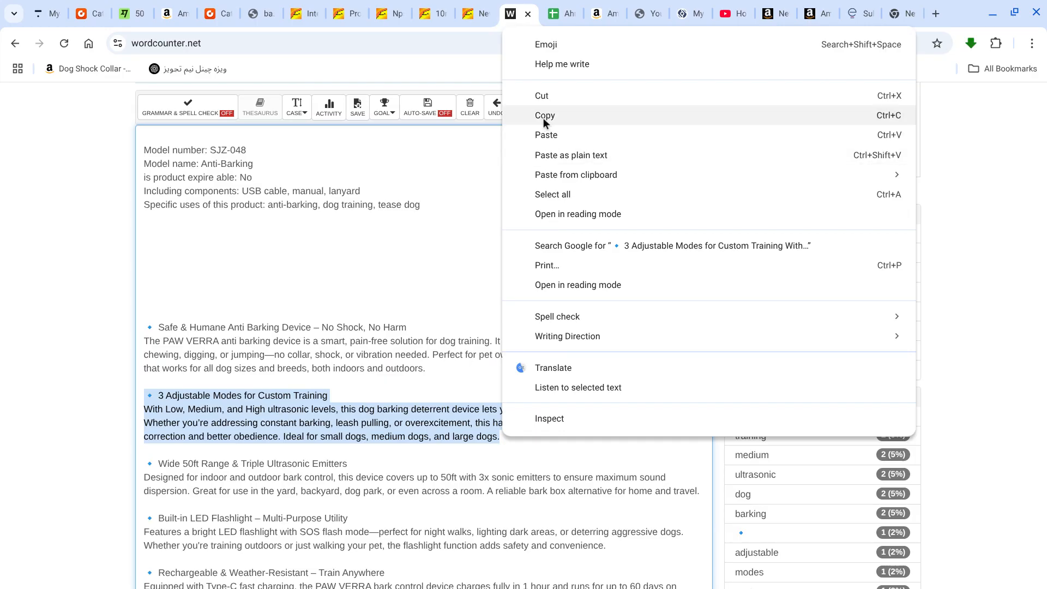
click(543, 116)
click(816, 13)
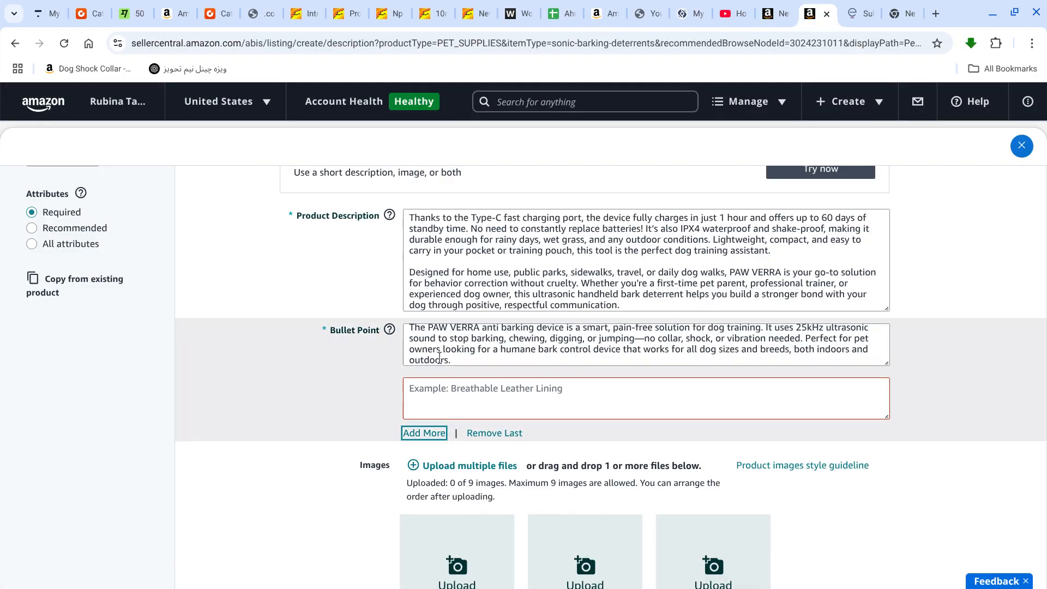
right_click(442, 392)
click(494, 212)
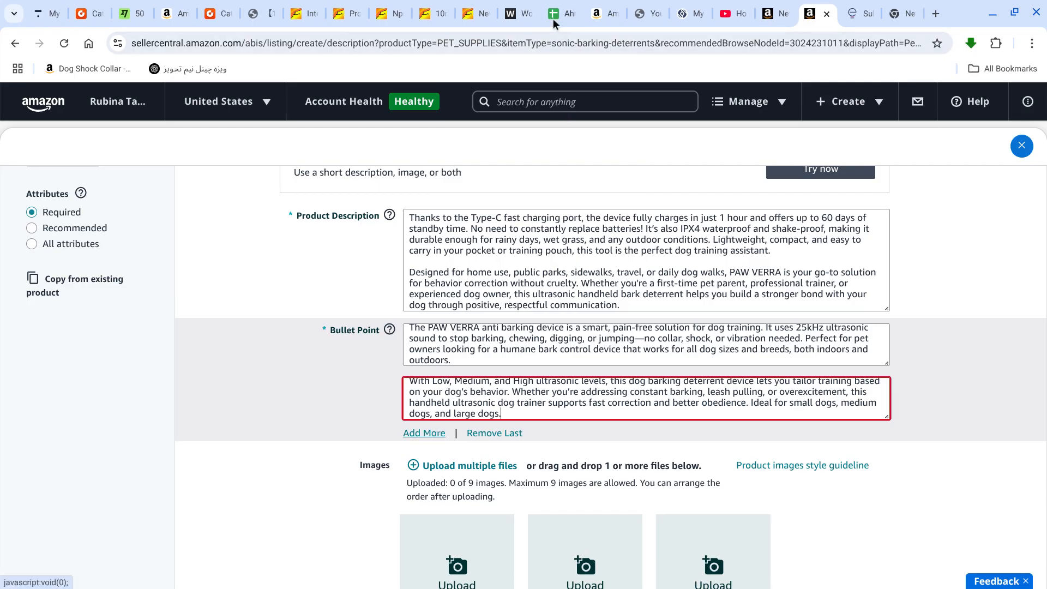
- Copy the "Wide 50ft Range & Triple Ultrasonic Emitters" section from wordcounter.net and paste it into the listing as the third bullet point
click(514, 12)
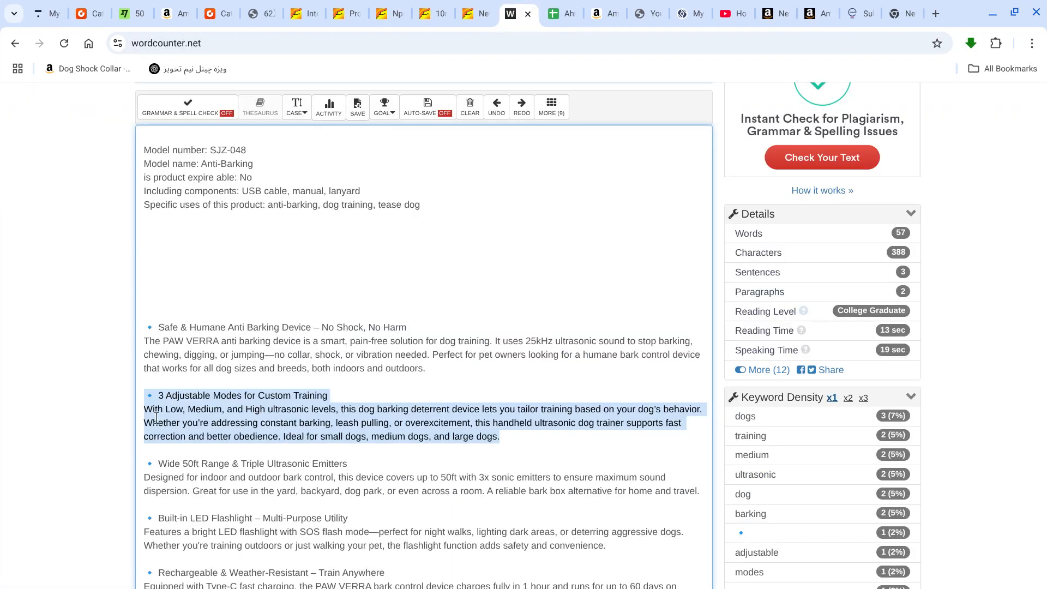
drag(147, 465, 743, 502)
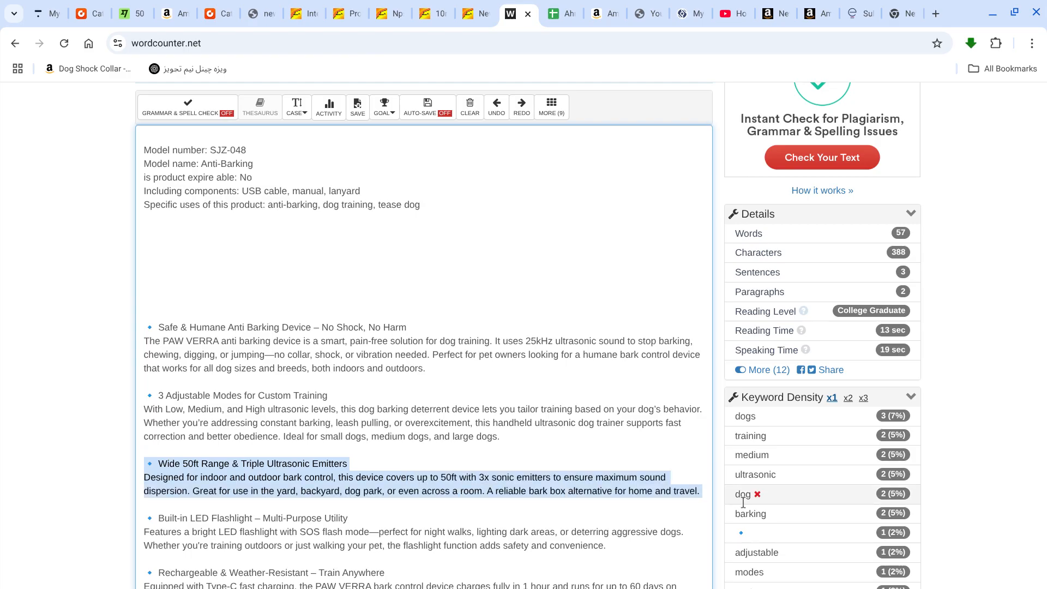
right_click(669, 498)
click(673, 179)
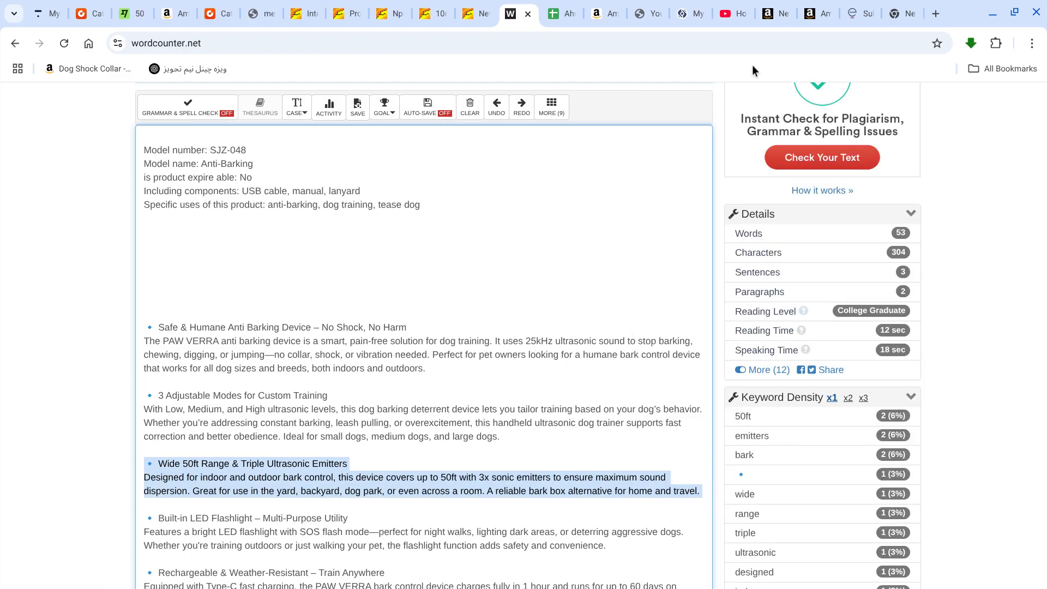
click(816, 12)
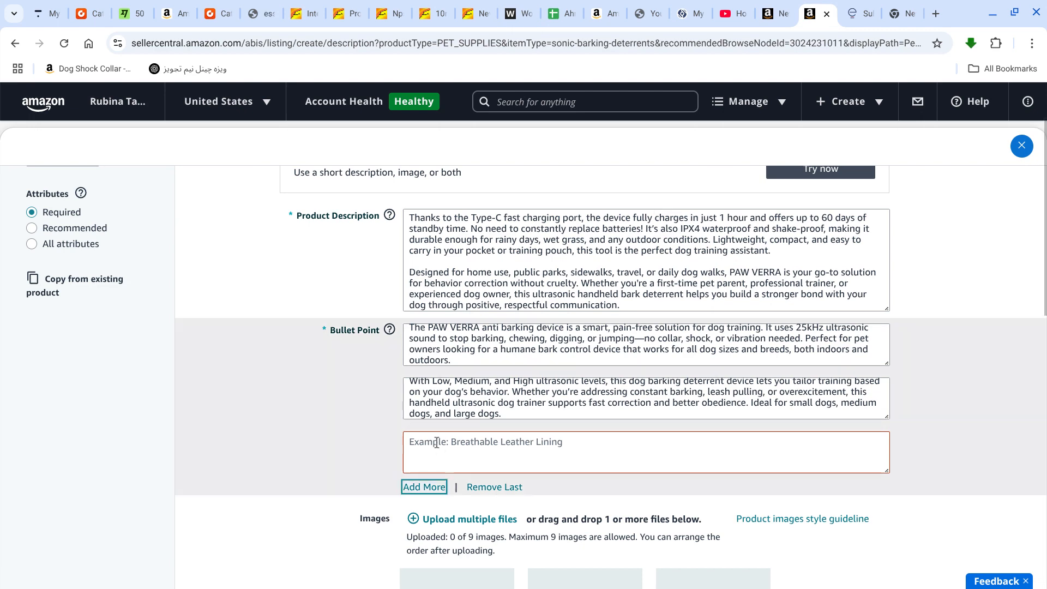
right_click(436, 442)
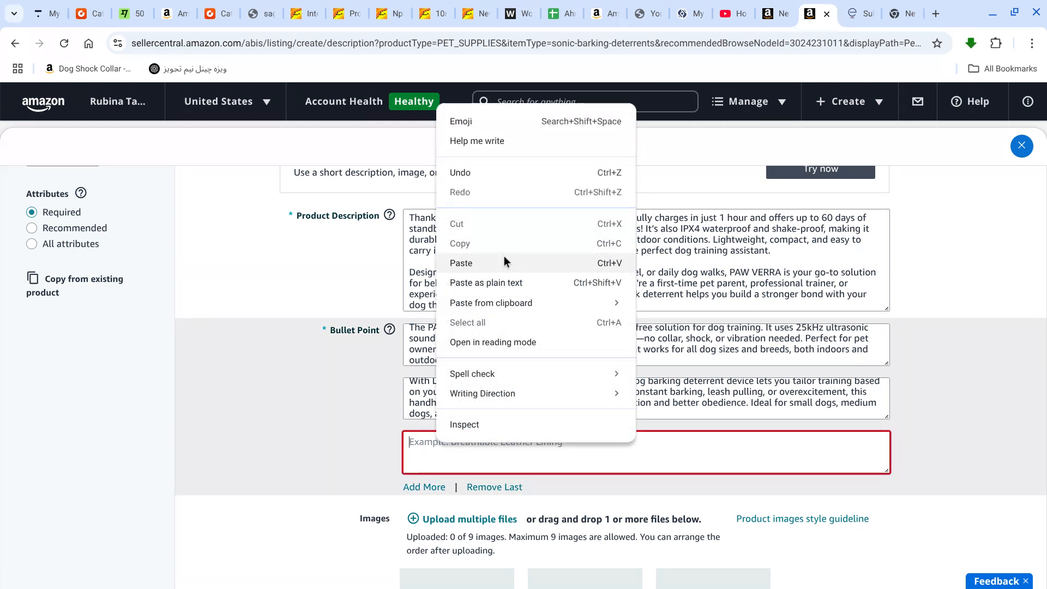
click(503, 260)
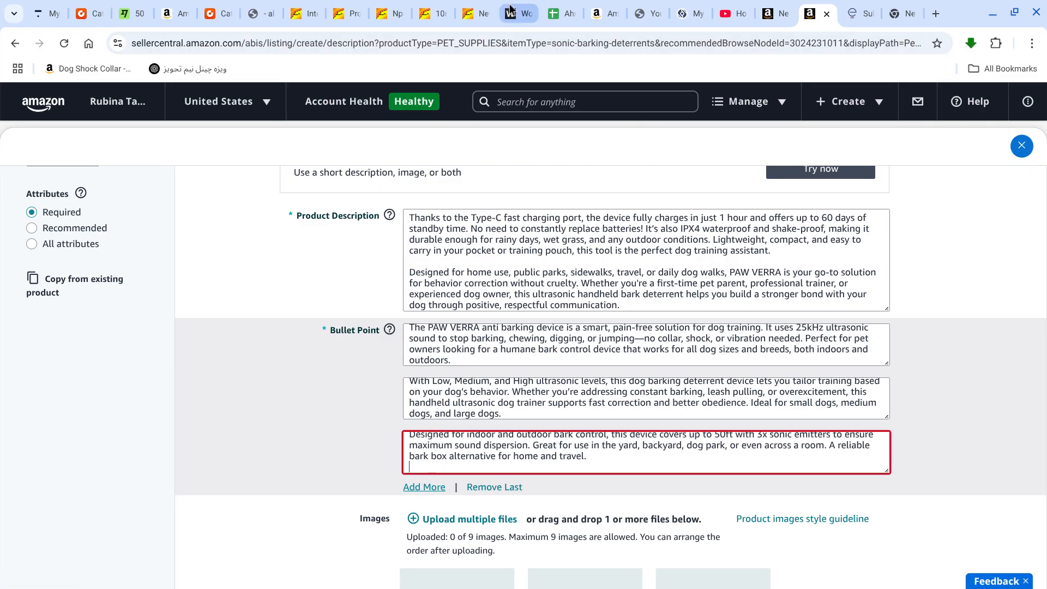
- Switch to wordcounter.net and copy the "Built-in LED Flashlight – Multi-Purpose Utility" heading and paragraph
click(510, 12)
scroll(304, 417, down, 2)
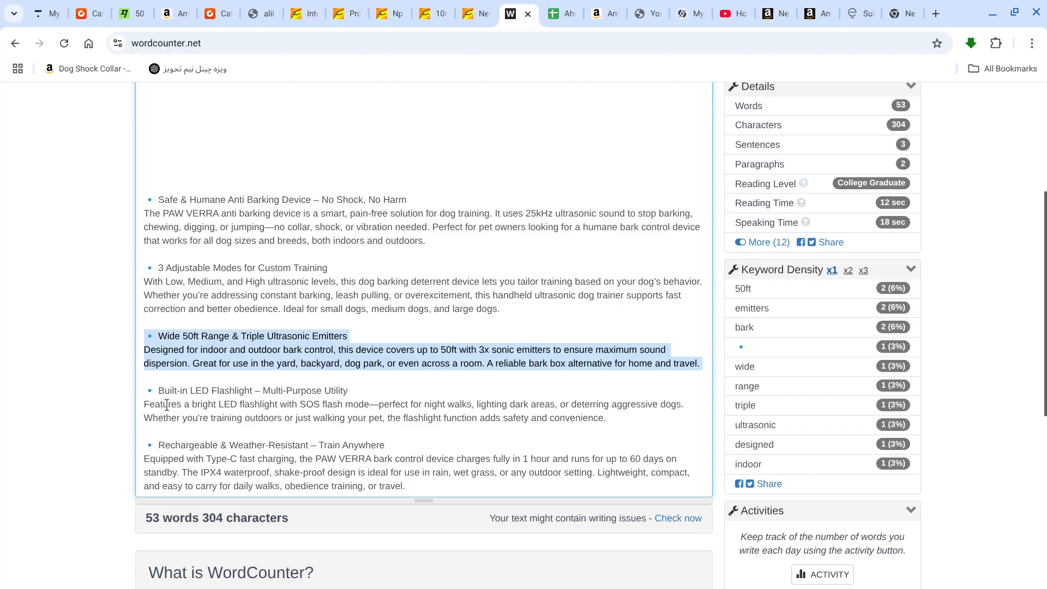
triple_click(149, 390)
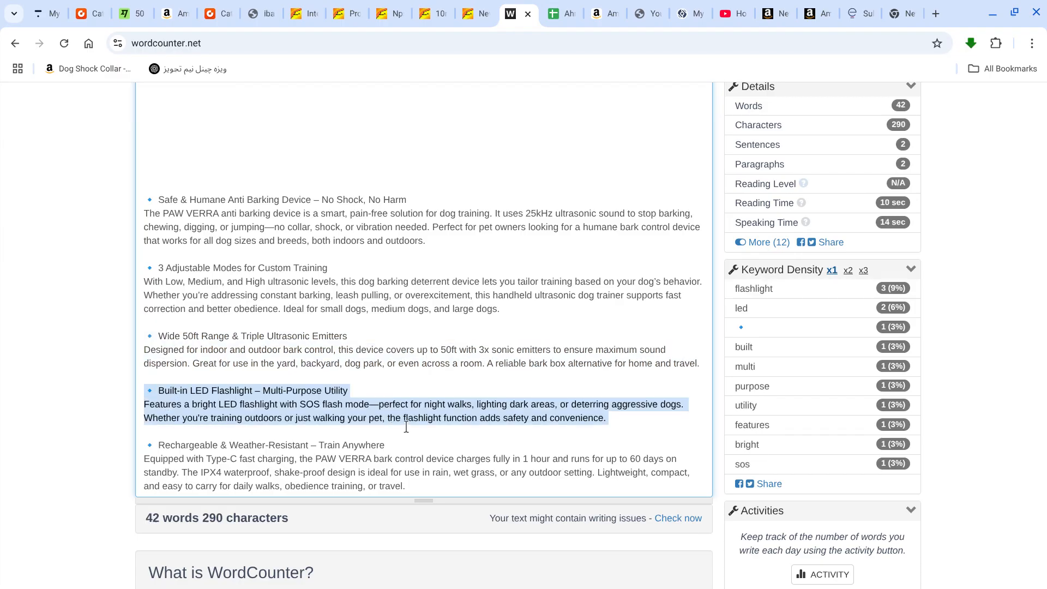
right_click(404, 424)
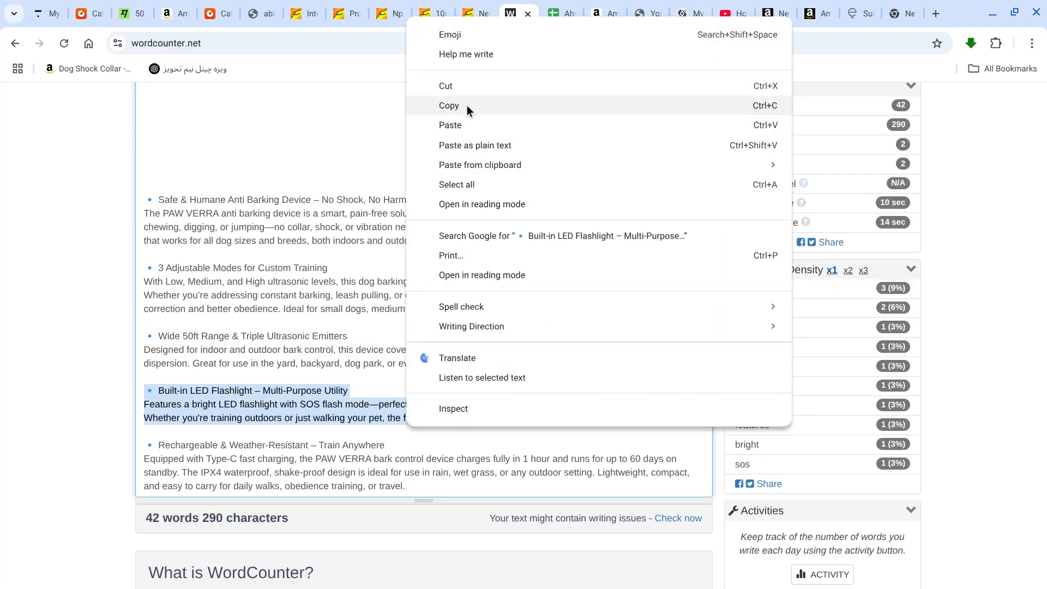
click(466, 105)
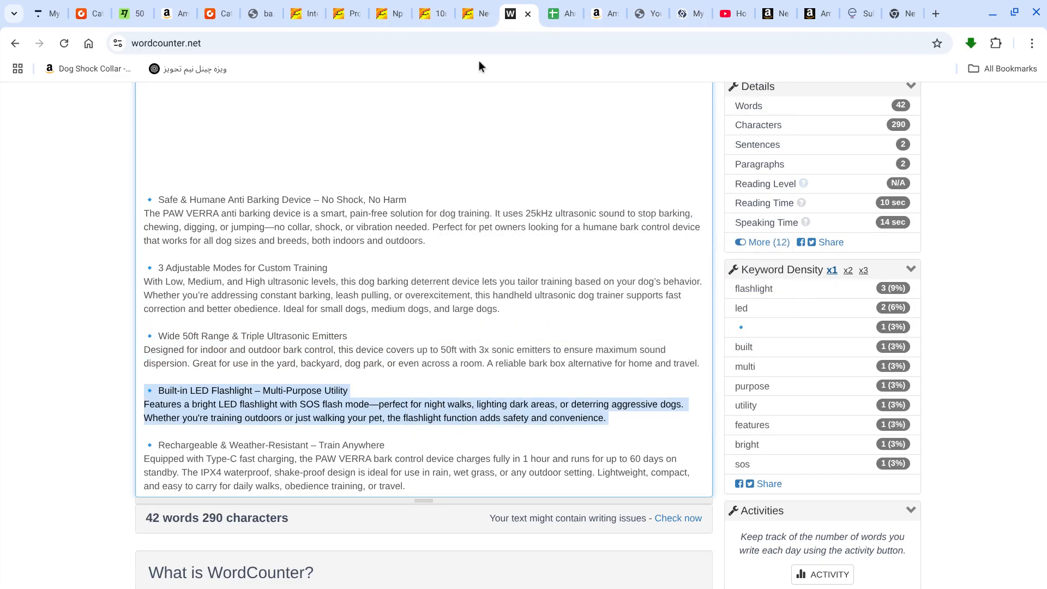
- Return to the Seller Central listing and paste the copied flashlight section in as the fourth bullet point
click(809, 18)
click(487, 506)
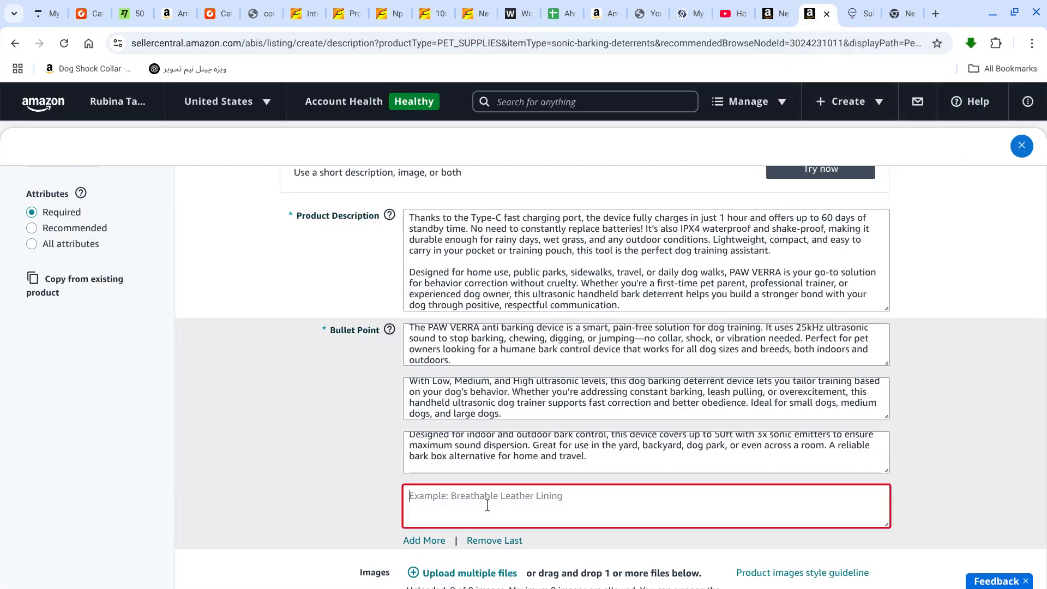
right_click(487, 505)
click(513, 319)
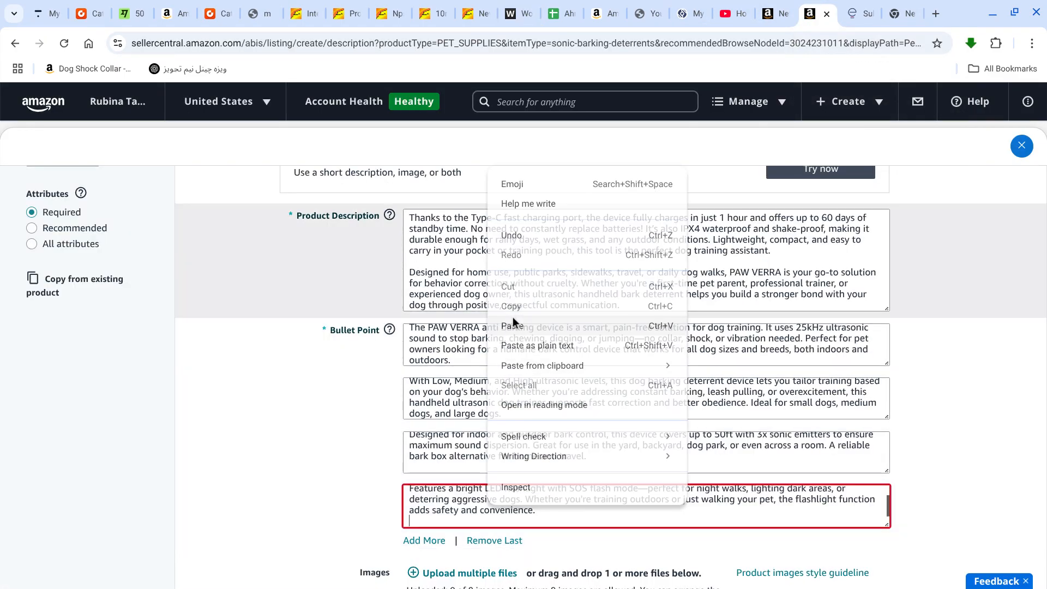
scroll(299, 412, up, 1)
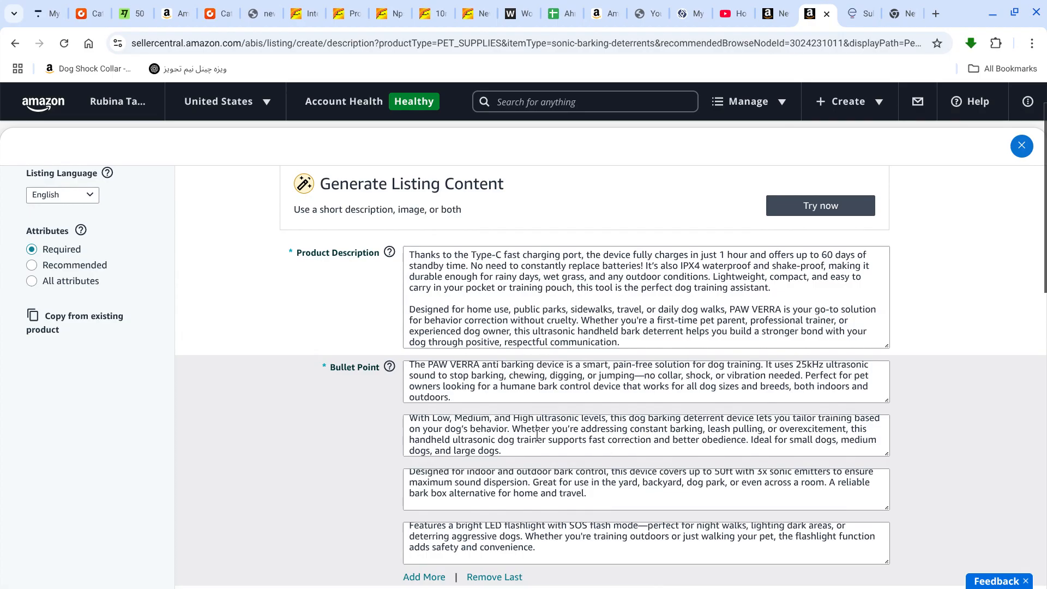
key(ctrl+v)
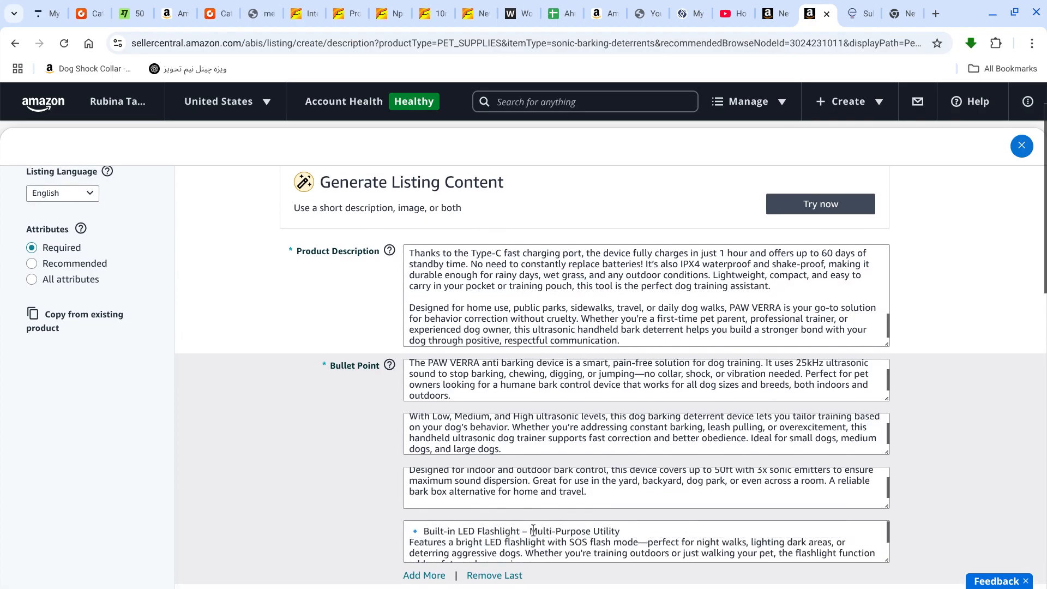
scroll(533, 368, up, 1)
scroll(534, 368, down, 2)
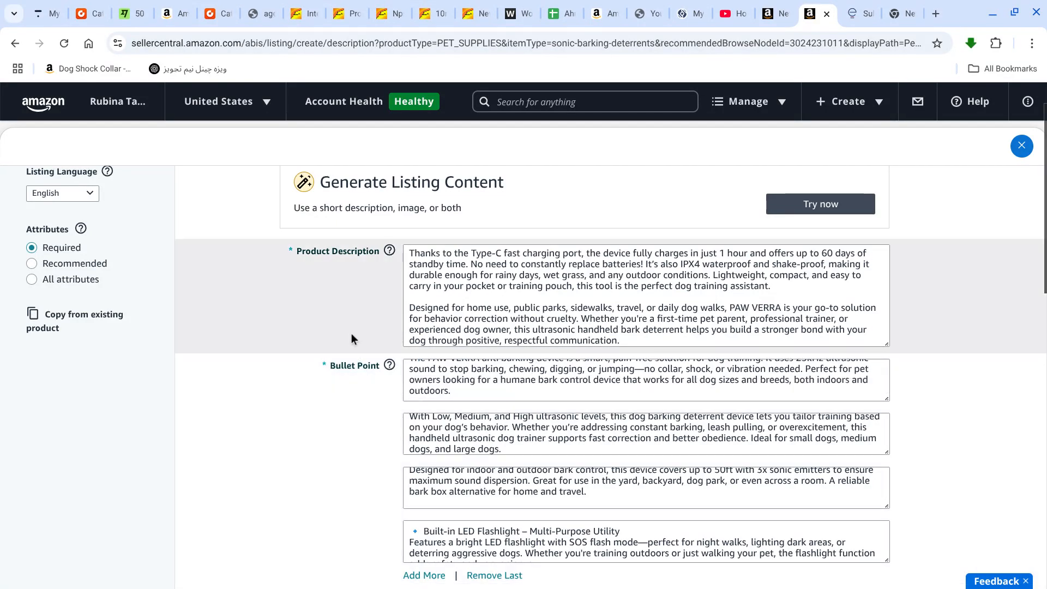
- Upload IMG-20250627-WA0000.jpg from the recent files as the listing's MAIN image
scroll(351, 338, down, 5)
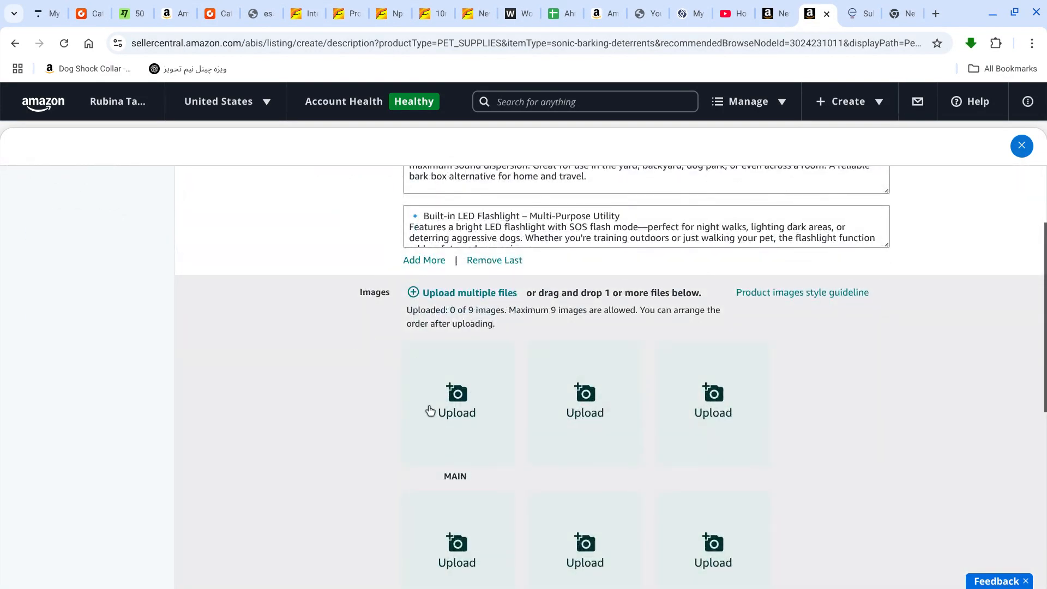
click(448, 400)
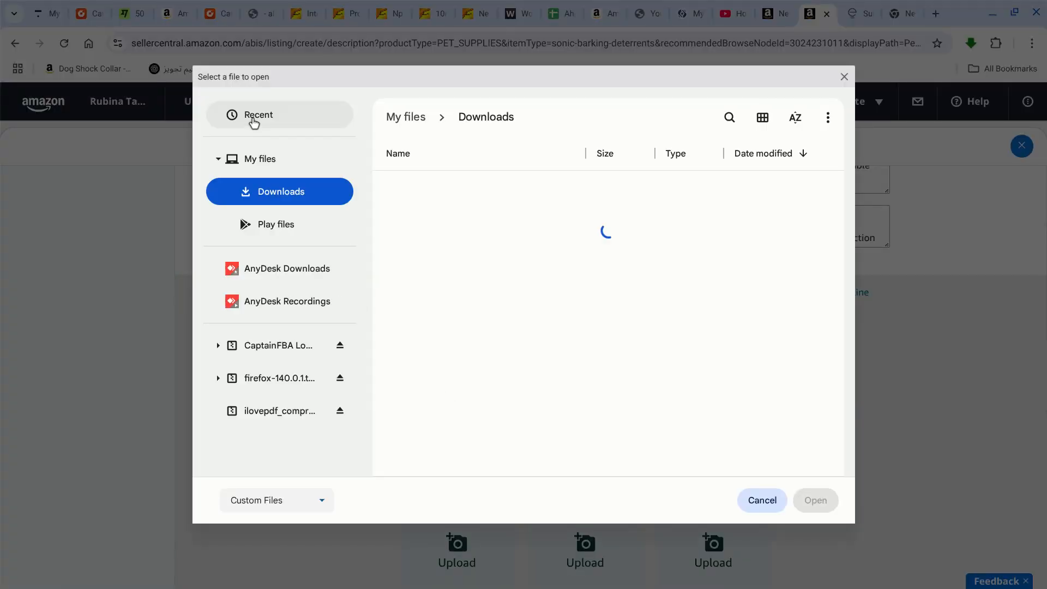
click(253, 121)
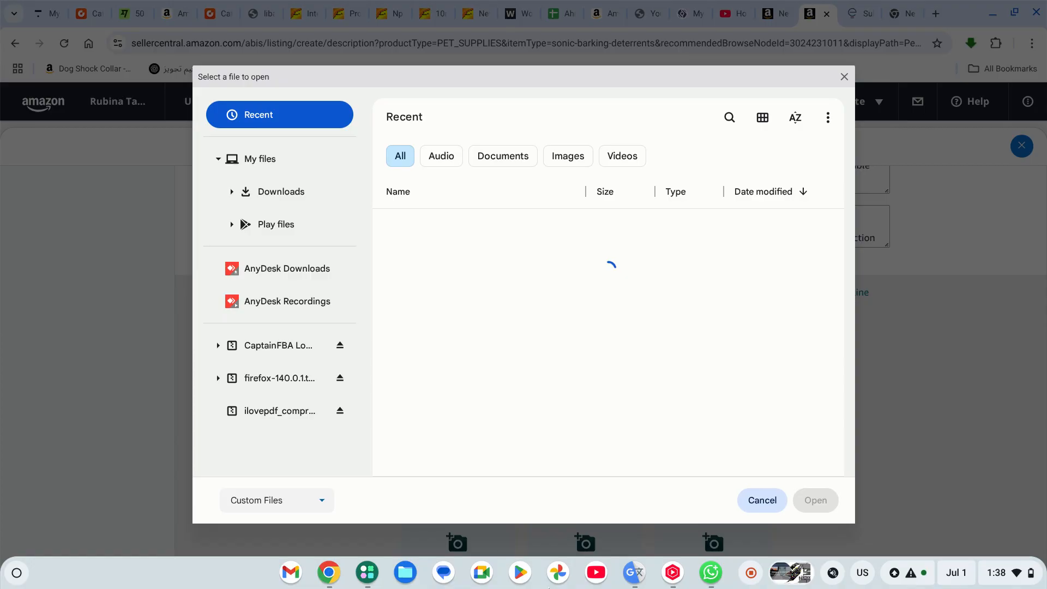
scroll(477, 293, down, 10)
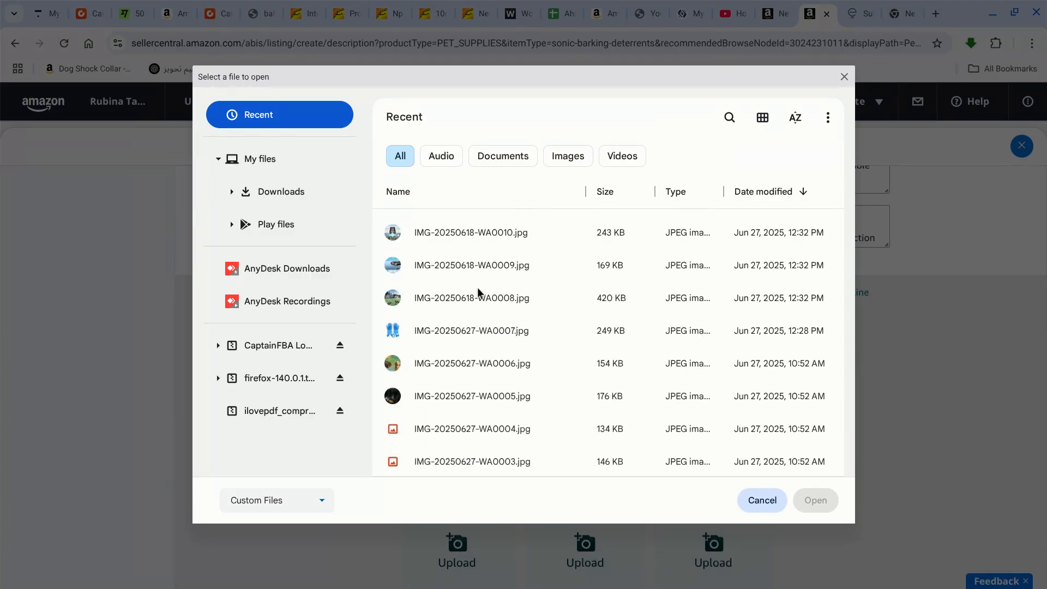
scroll(478, 294, up, 4)
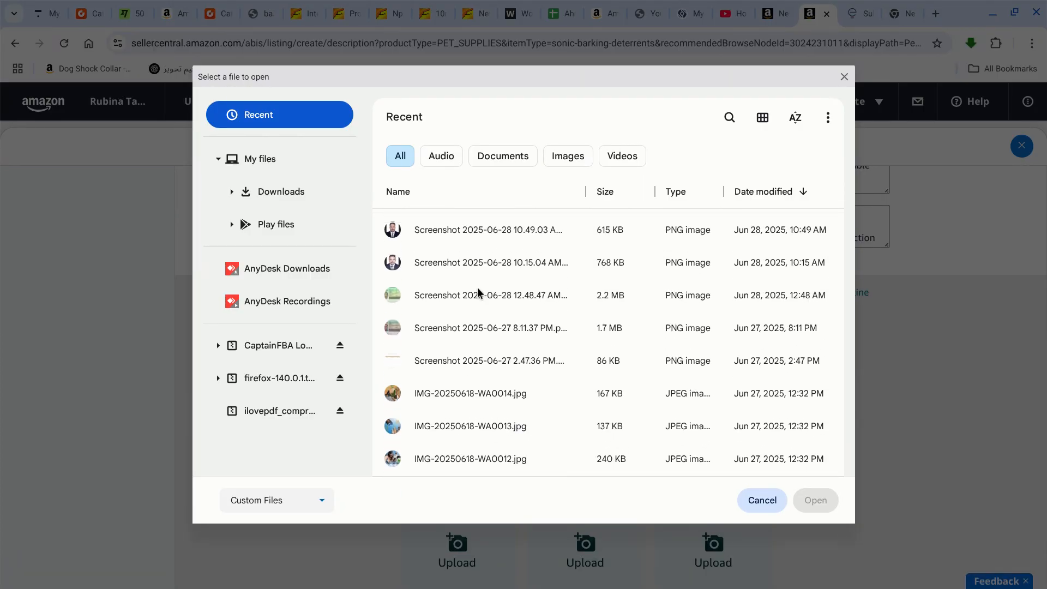
scroll(478, 293, down, 11)
scroll(476, 292, down, 2)
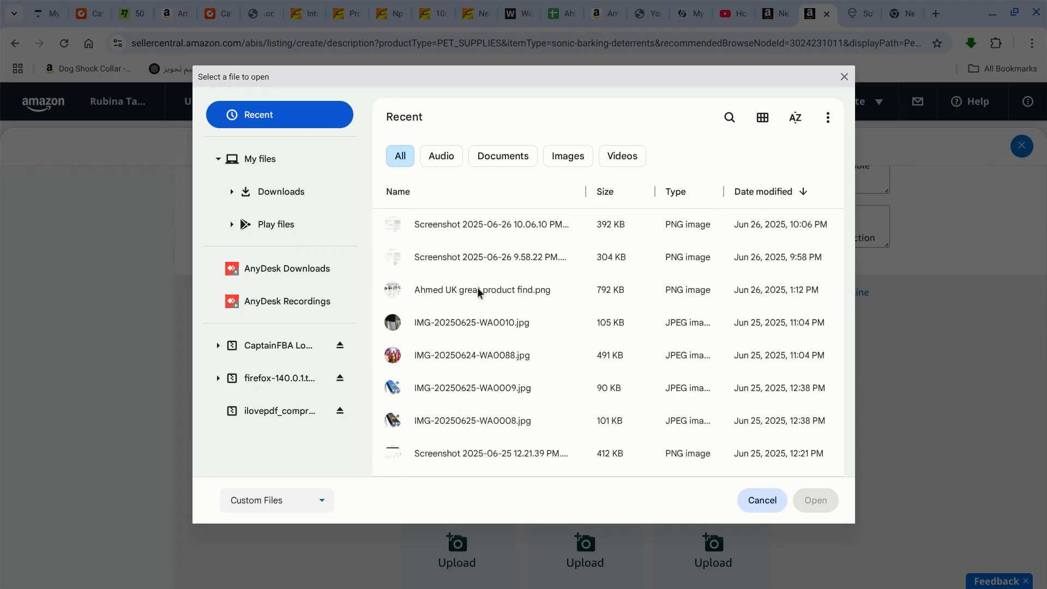
scroll(476, 292, up, 5)
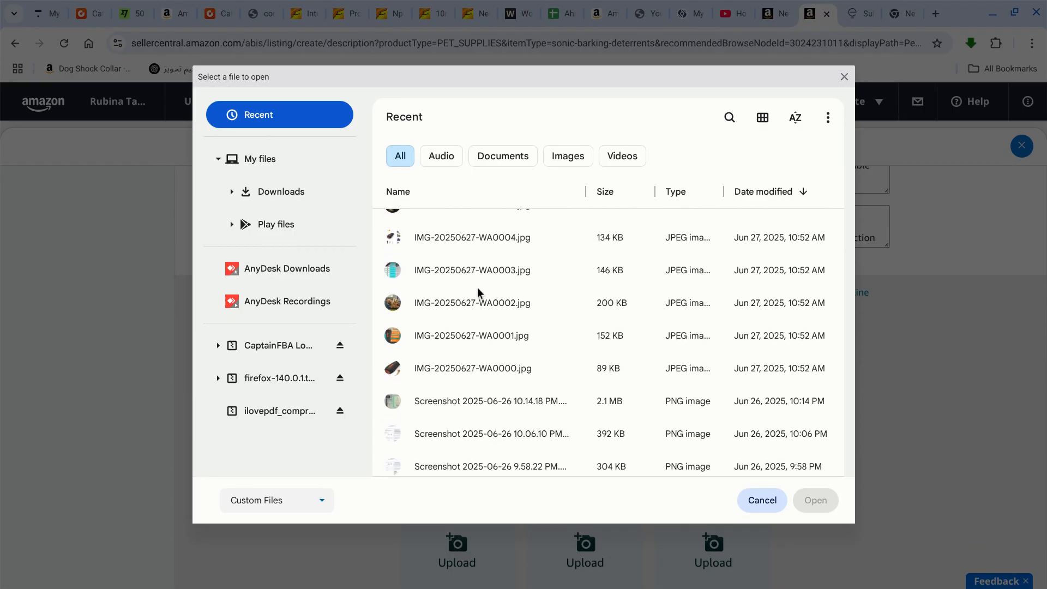
double_click(413, 374)
- Upload IMG-20250627-WA0001.jpg from the recent files as the second product image
scroll(602, 416, down, 1)
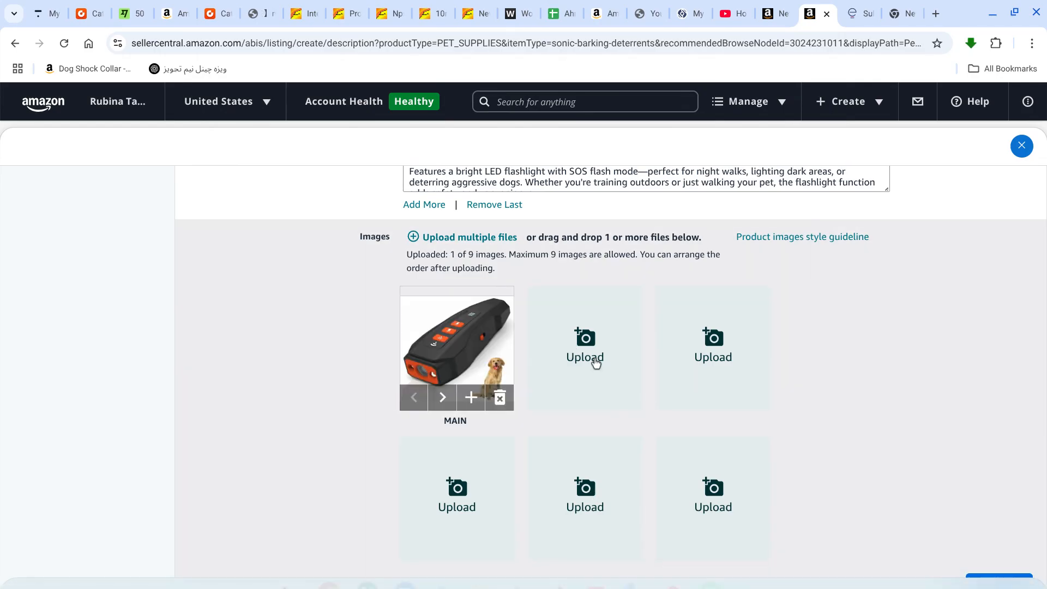
click(593, 356)
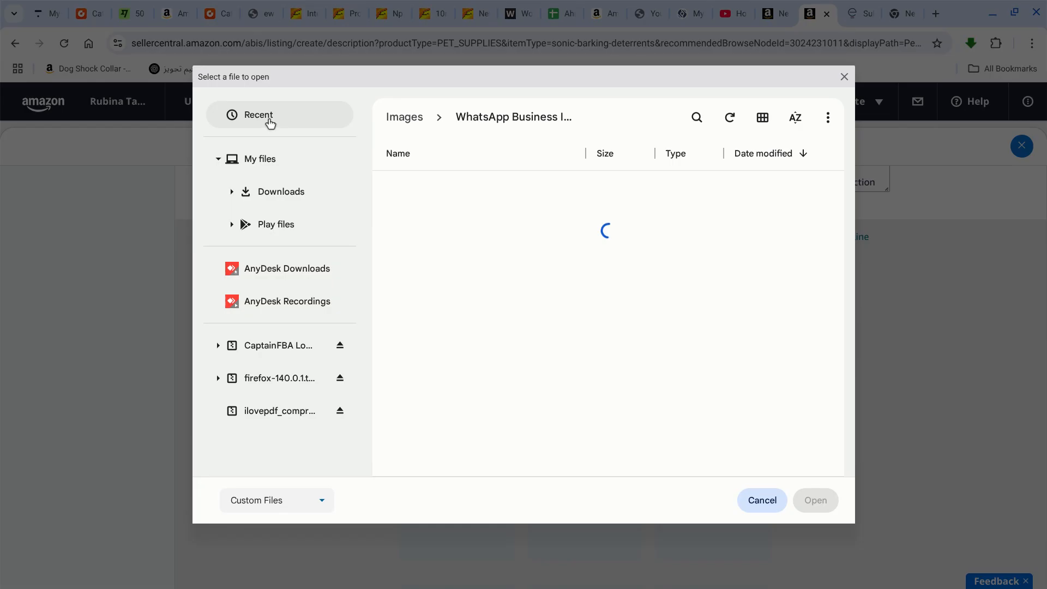
click(266, 116)
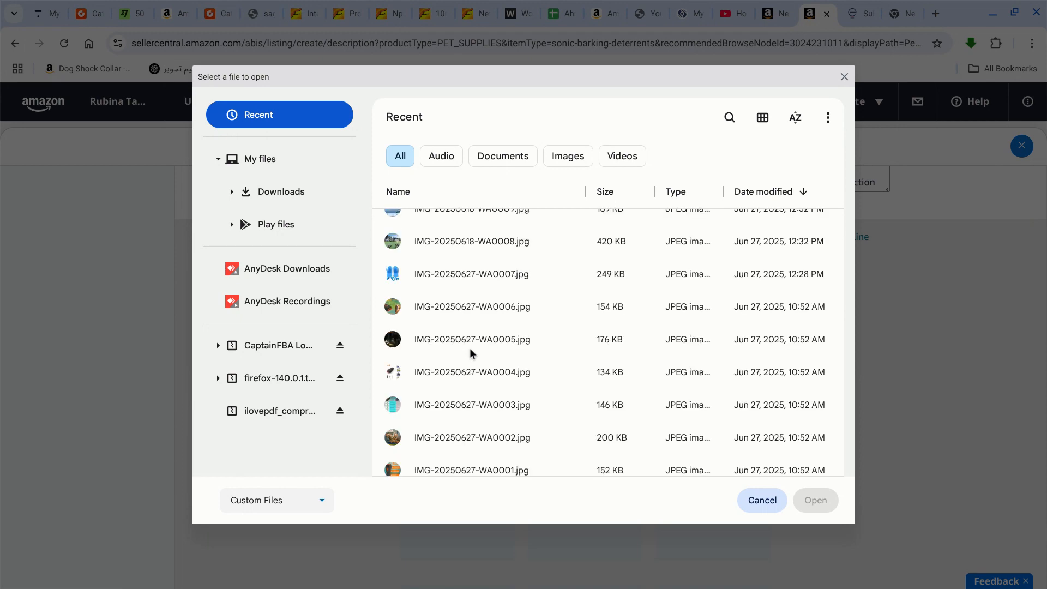
double_click(424, 322)
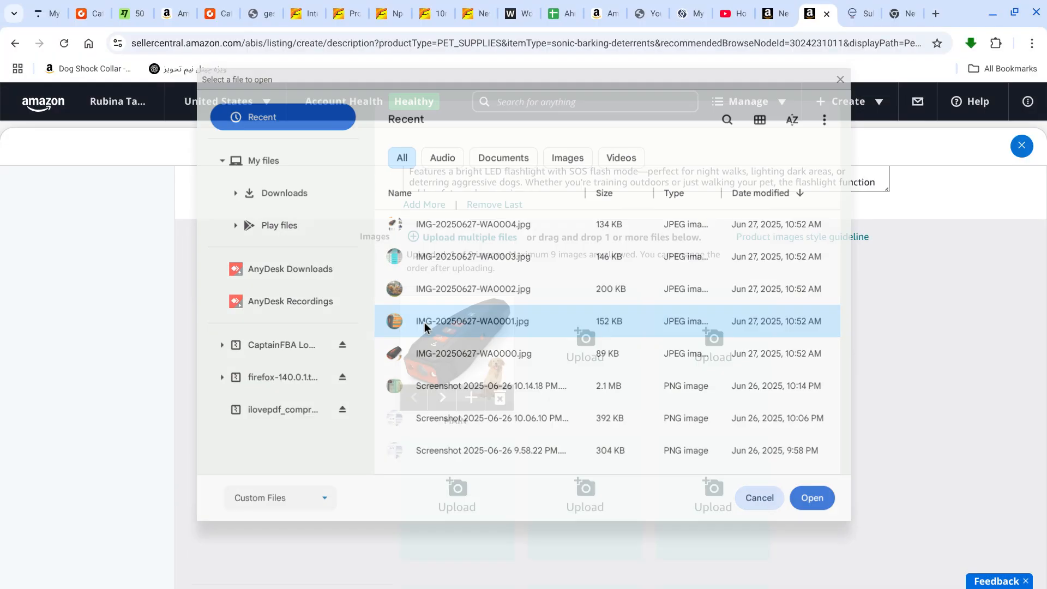
- Upload IMG-20250627-WA0002.jpg from the recent files as the third product image
click(714, 357)
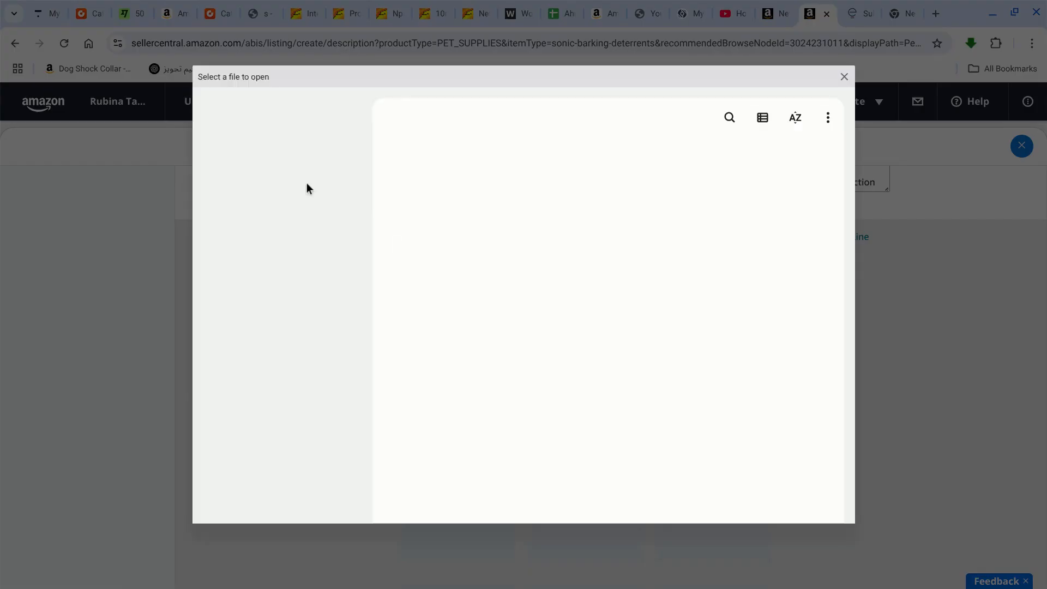
click(257, 116)
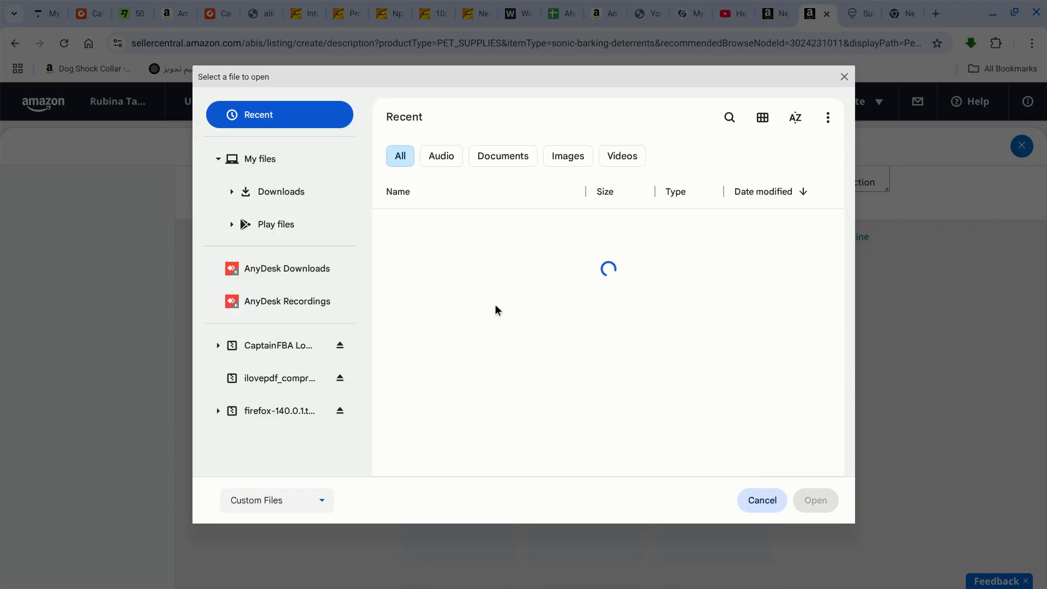
scroll(495, 304, down, 10)
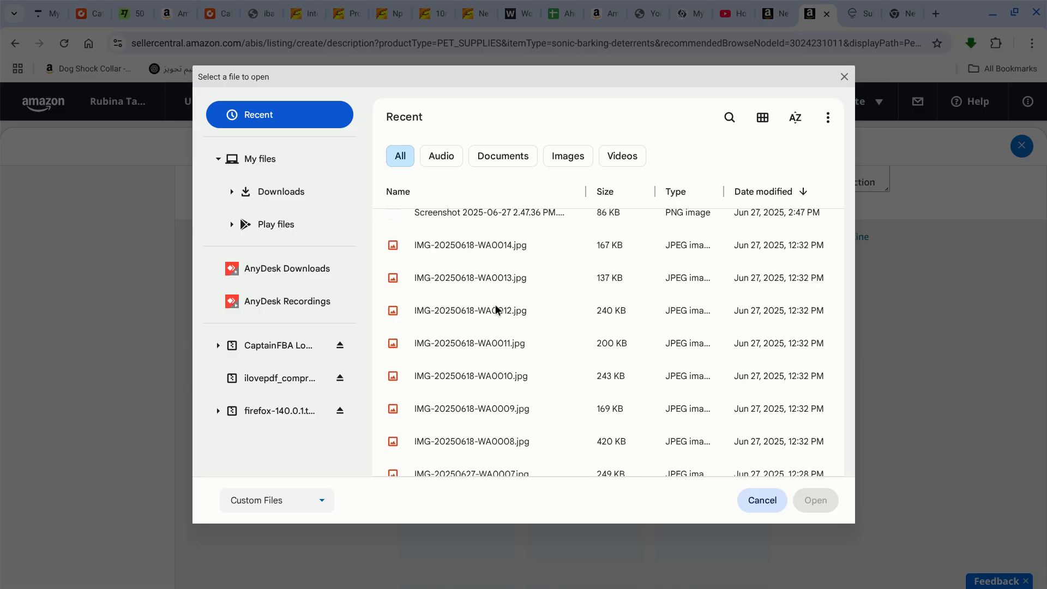
scroll(495, 306, down, 5)
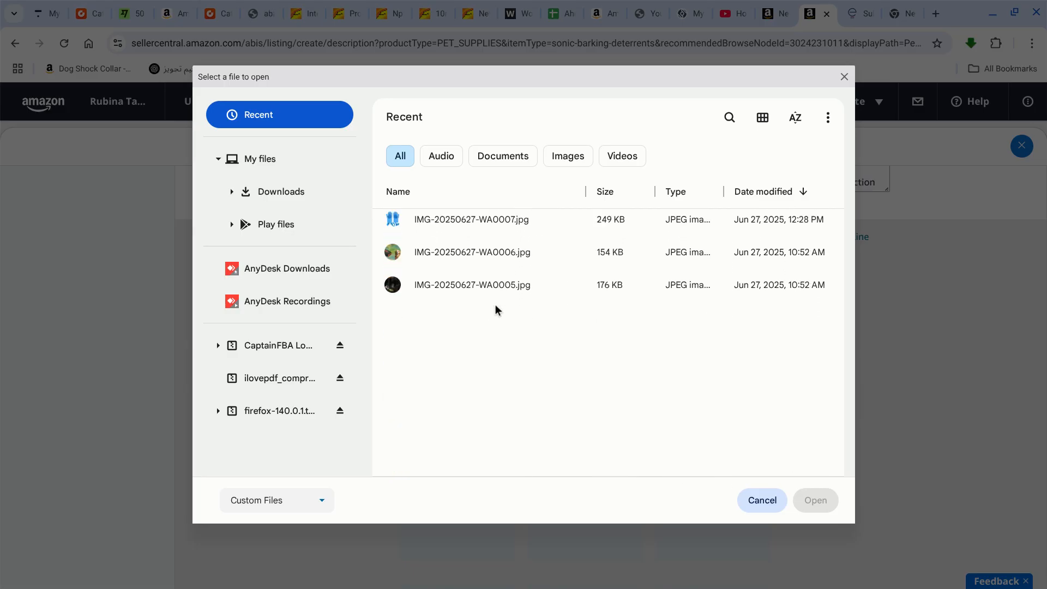
double_click(443, 297)
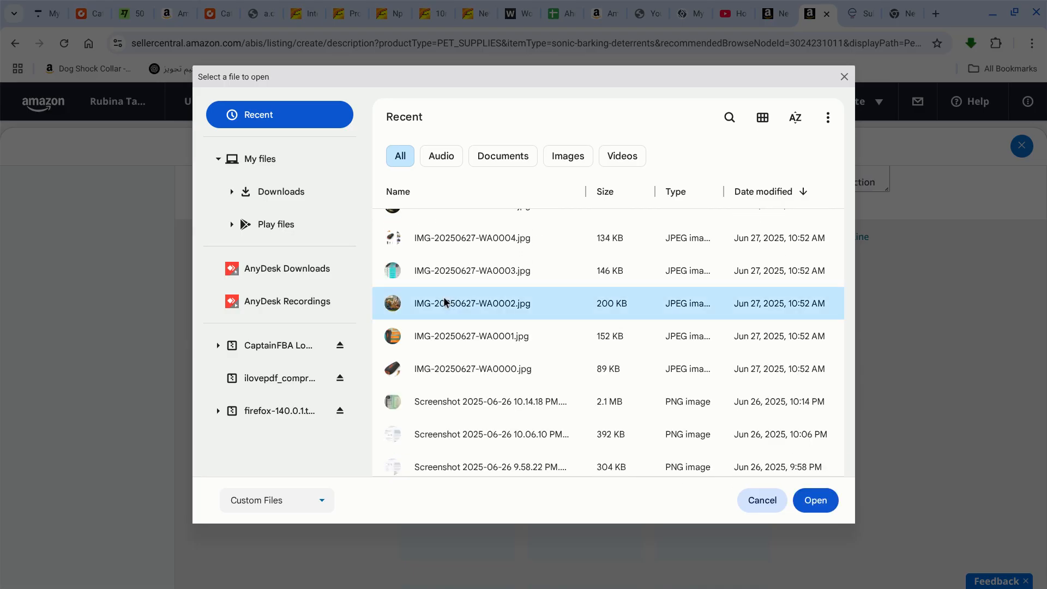
- Upload IMG-20250627-WA0006.jpg from the recent files as the fourth product image
scroll(728, 374, down, 2)
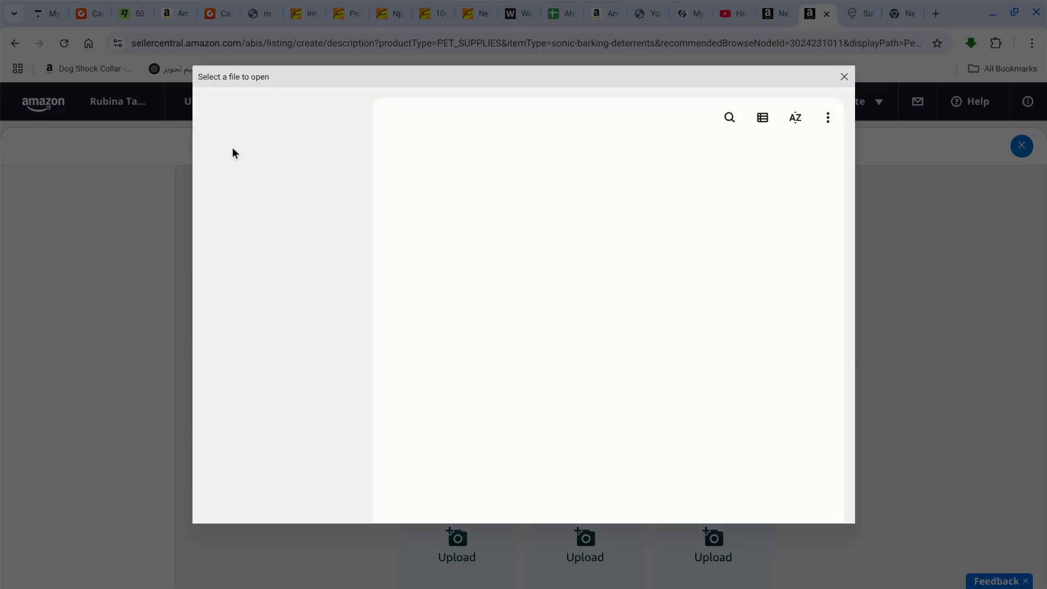
click(276, 115)
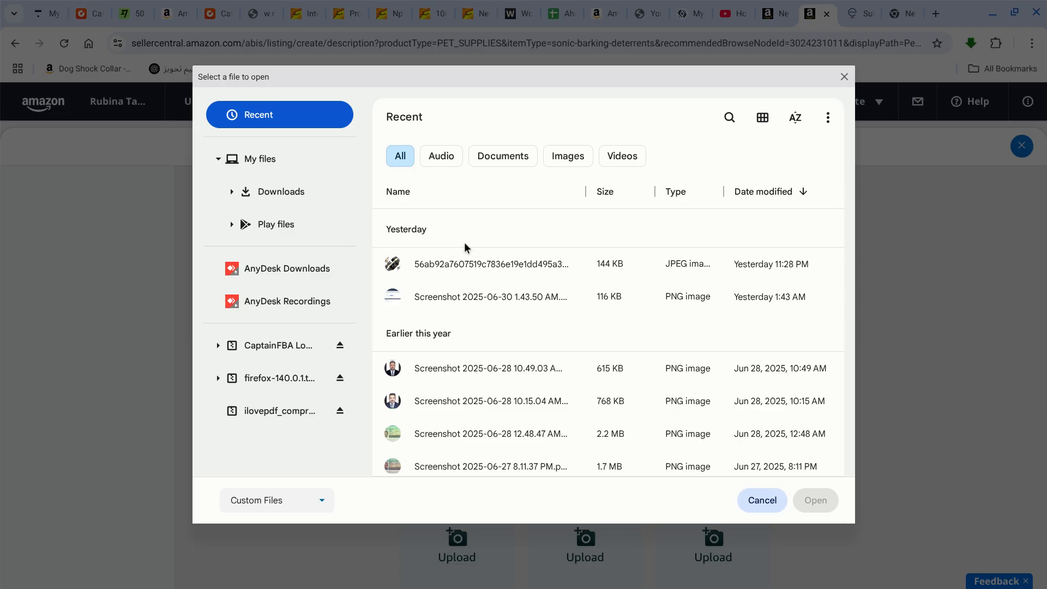
scroll(453, 339, down, 3)
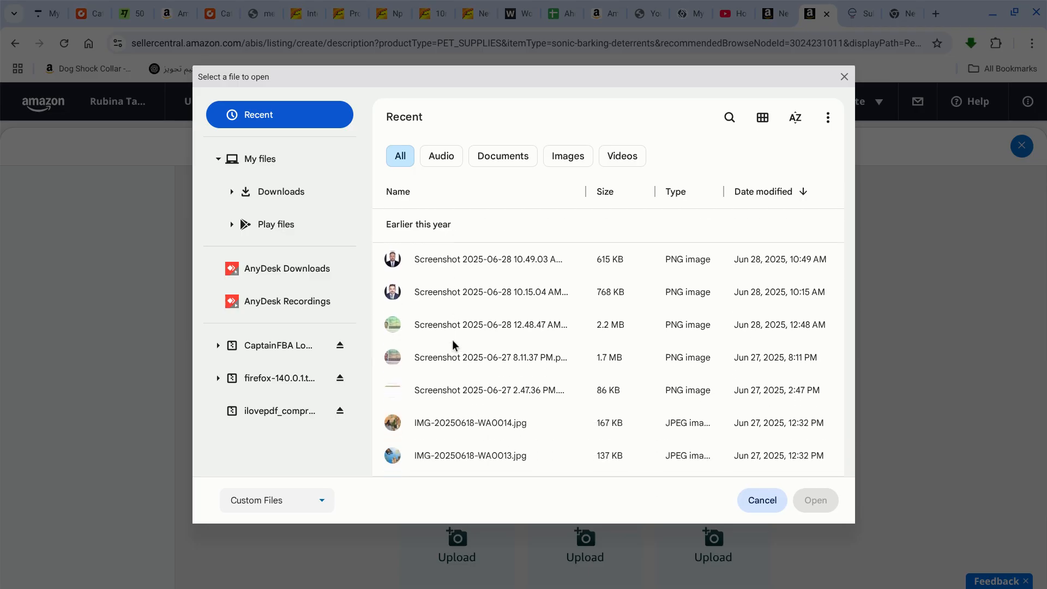
scroll(447, 393, down, 3)
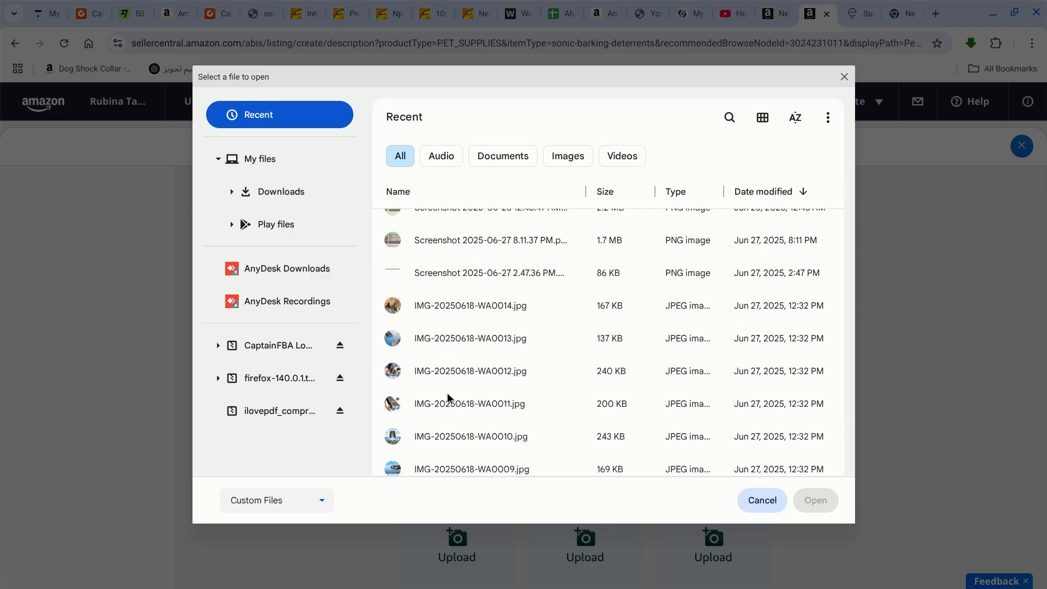
scroll(447, 397, down, 7)
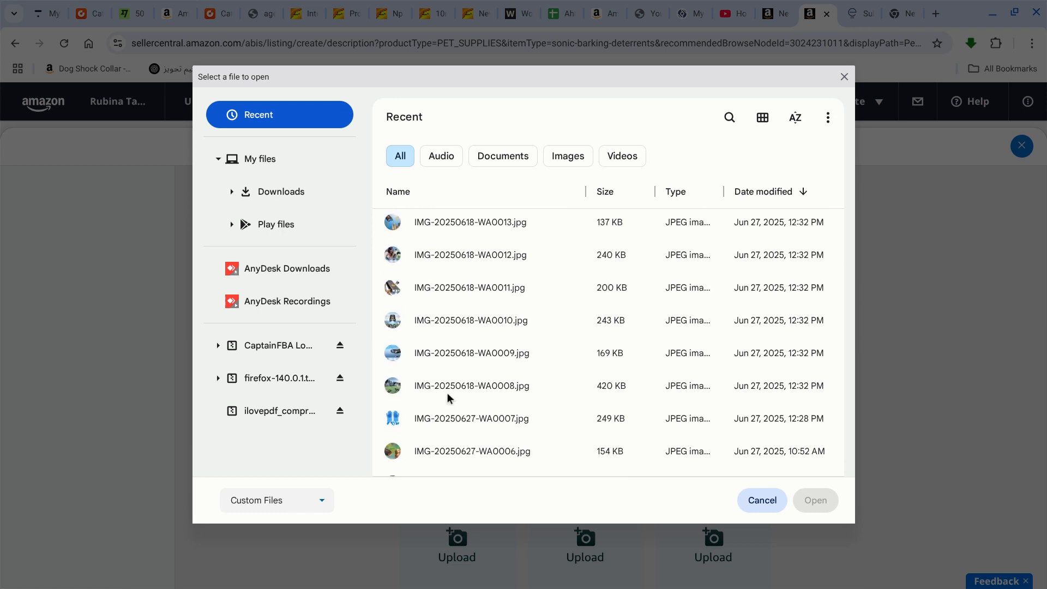
scroll(420, 304, up, 2)
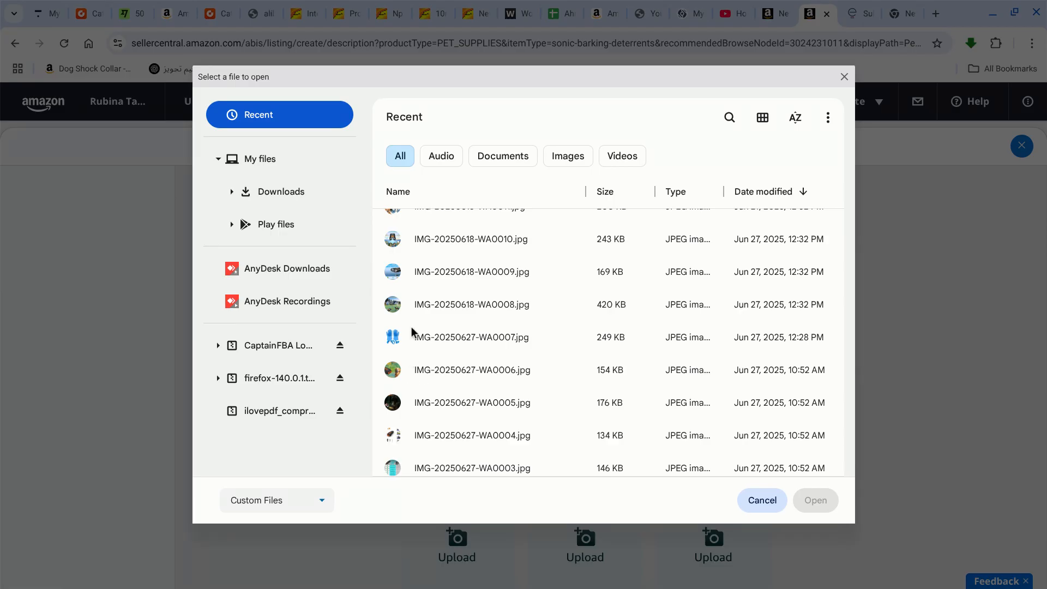
double_click(422, 376)
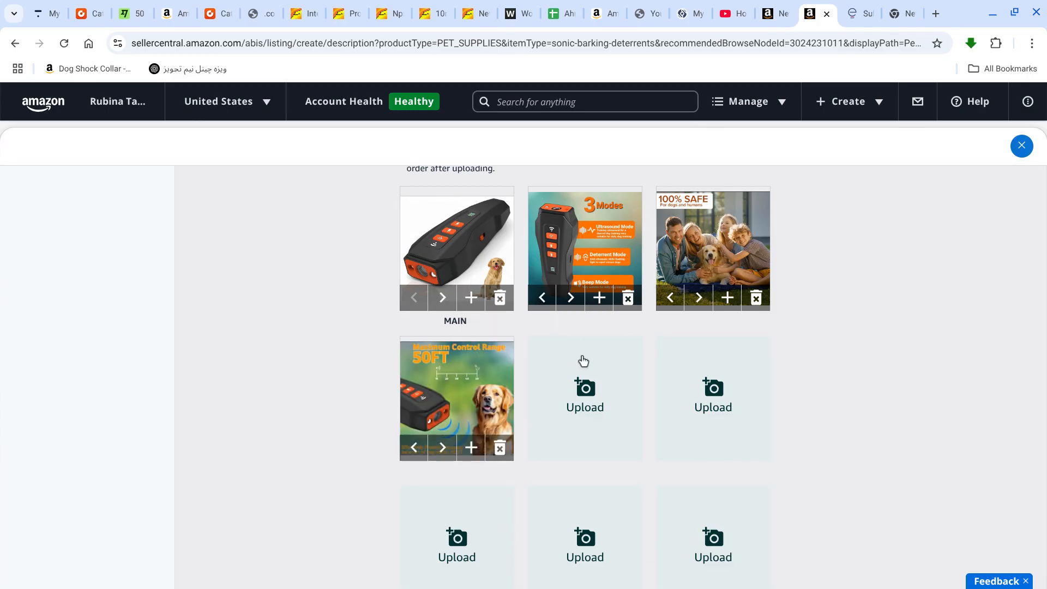
- Upload IMG-20250625-WA0006.jpg from the WhatsApp Business images folder as the fifth product image
click(582, 389)
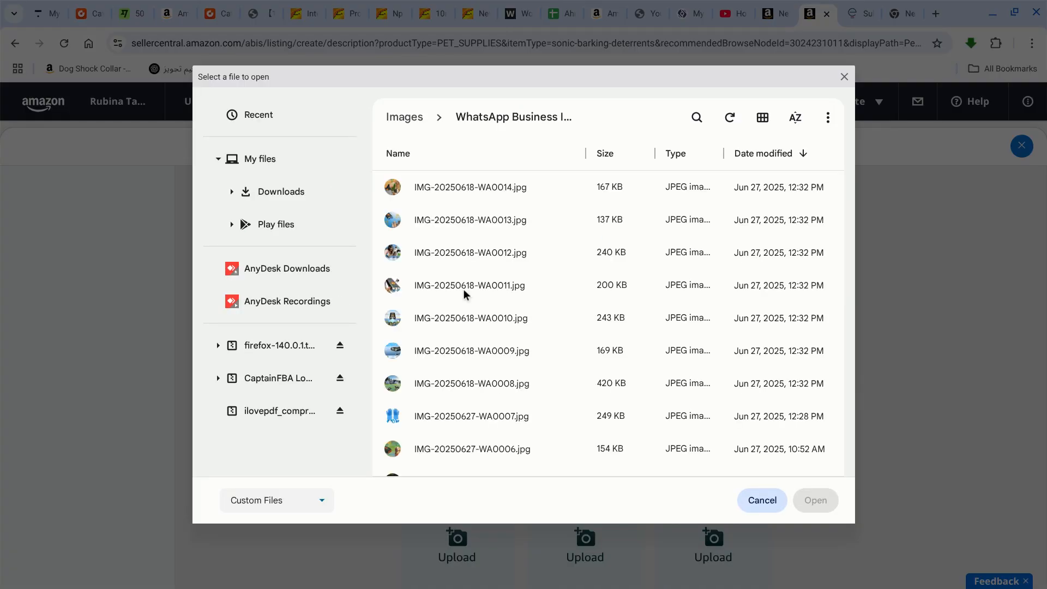
scroll(464, 289, down, 6)
scroll(463, 288, down, 5)
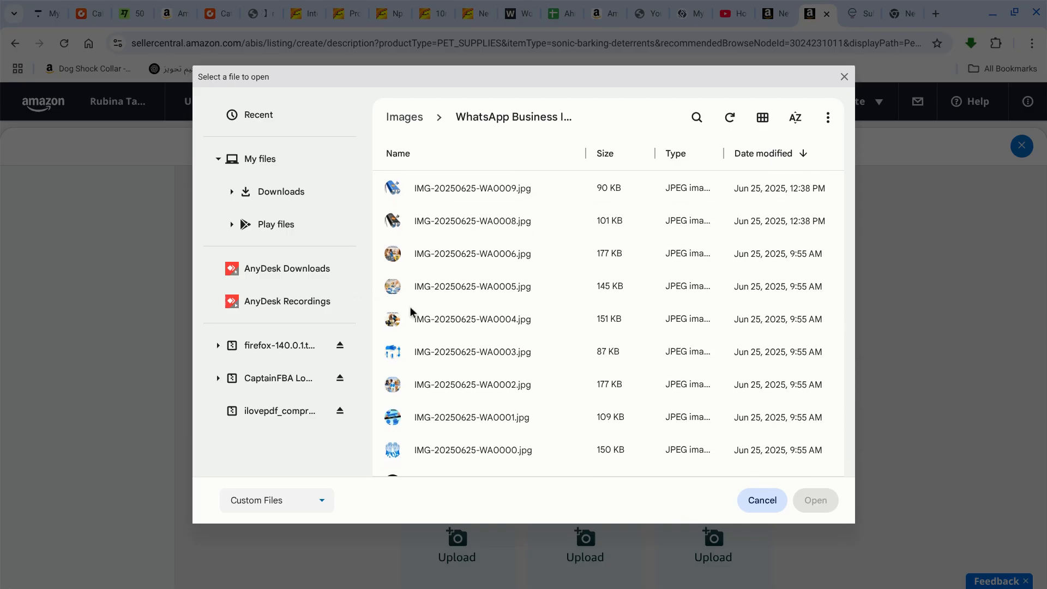
scroll(410, 306, down, 3)
scroll(410, 307, up, 2)
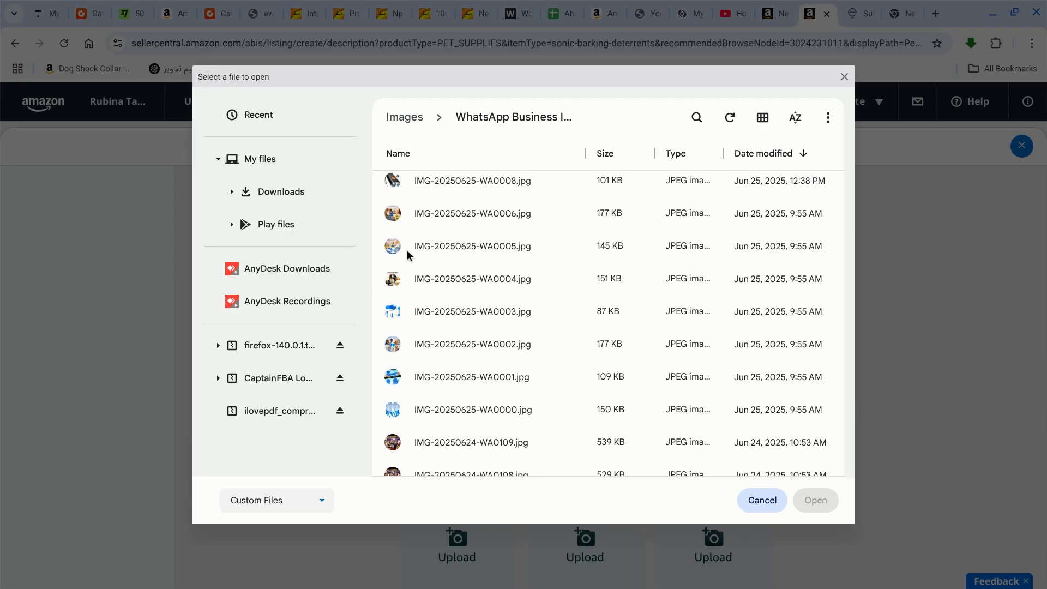
double_click(401, 216)
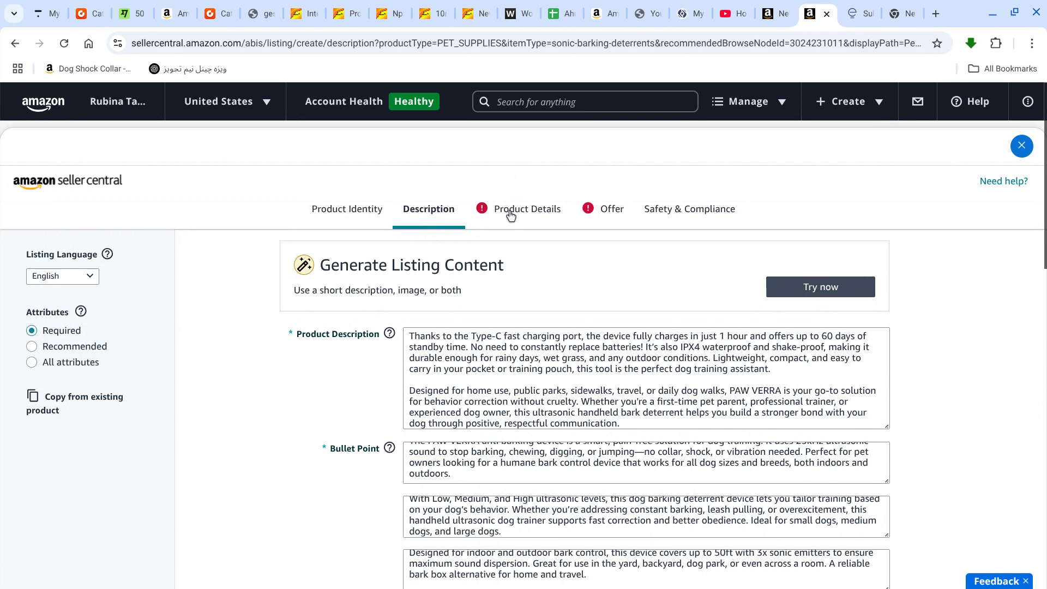
- Fill in the Model Number in the Product Details with SJZ-048, copied from the notes on wordcounter.net
click(510, 215)
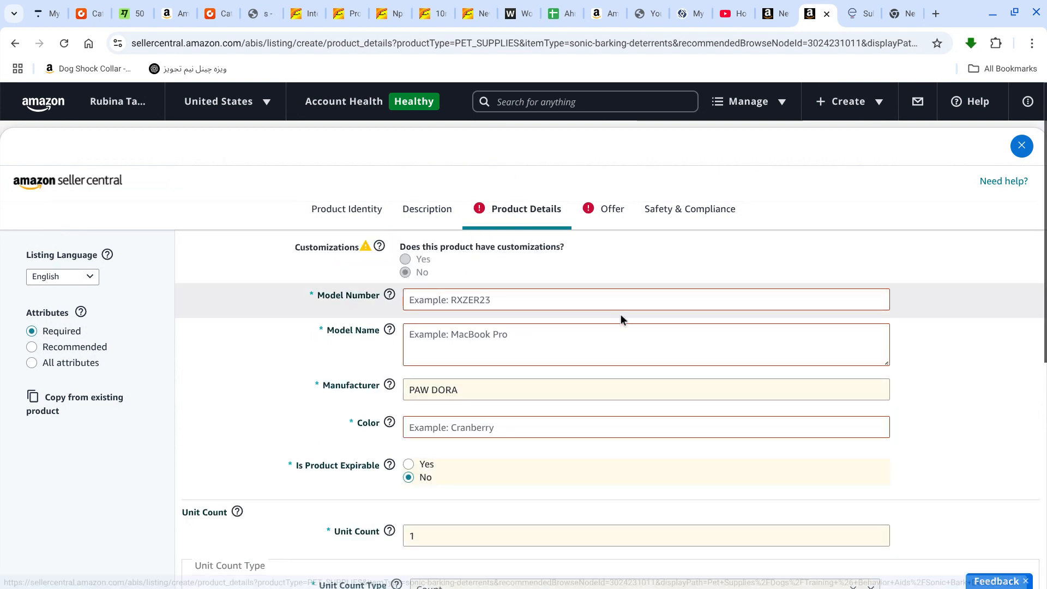
click(589, 297)
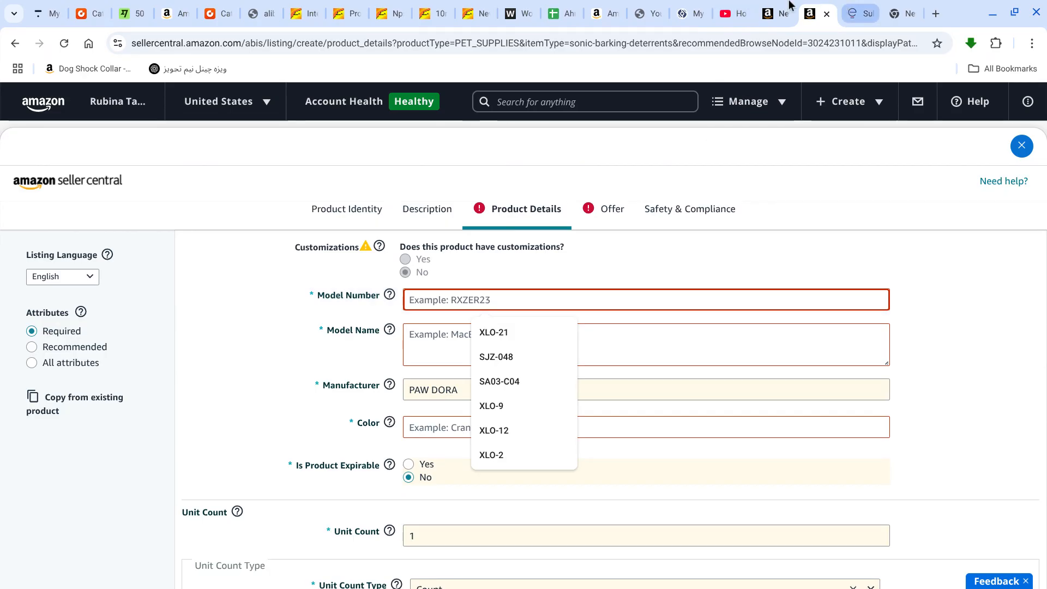
click(518, 14)
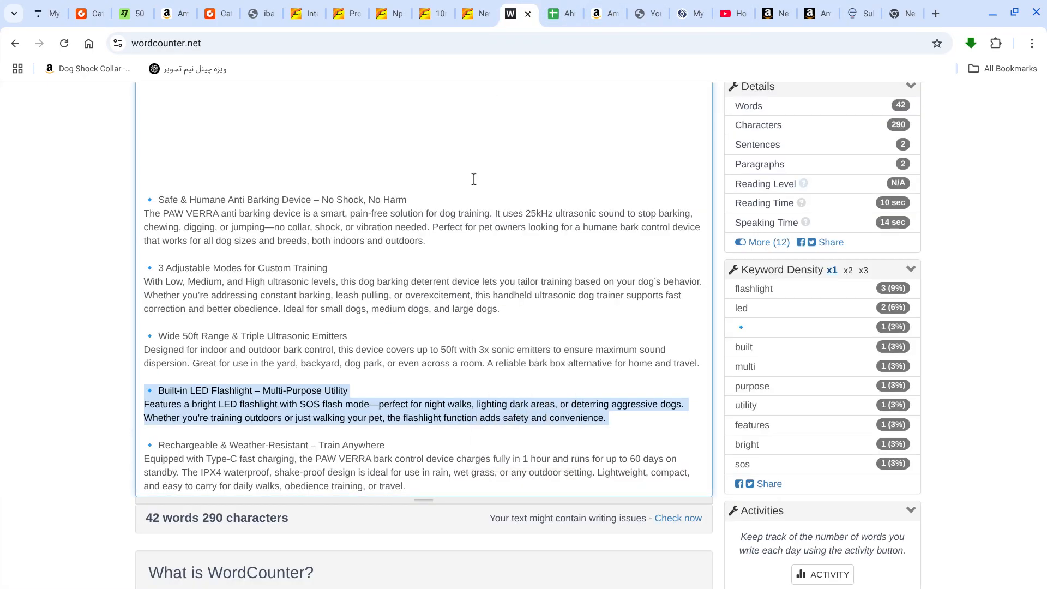
click(278, 295)
scroll(278, 294, up, 5)
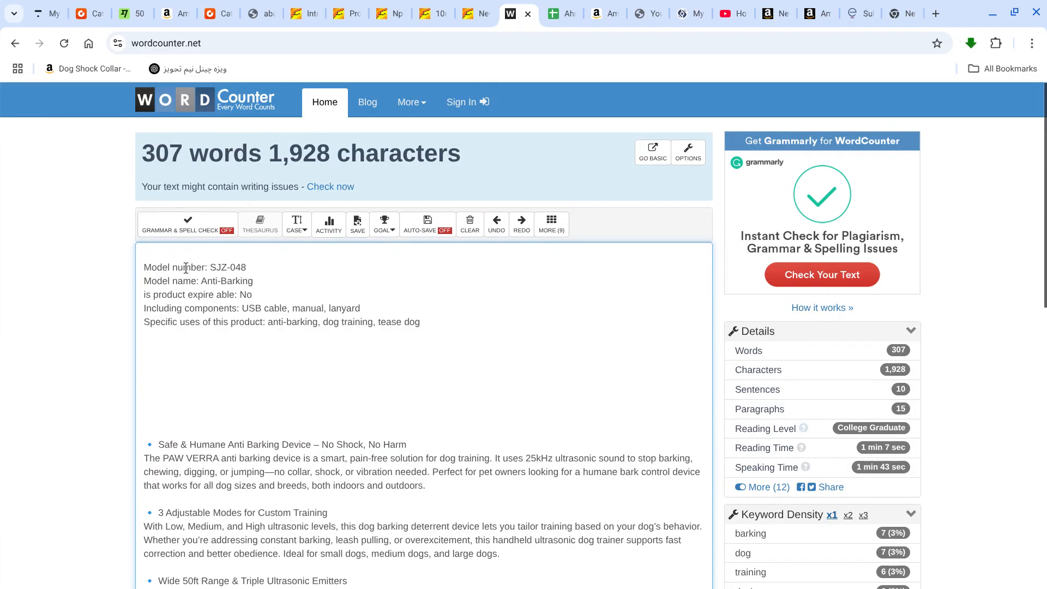
drag(210, 268, 286, 271)
right_click(286, 272)
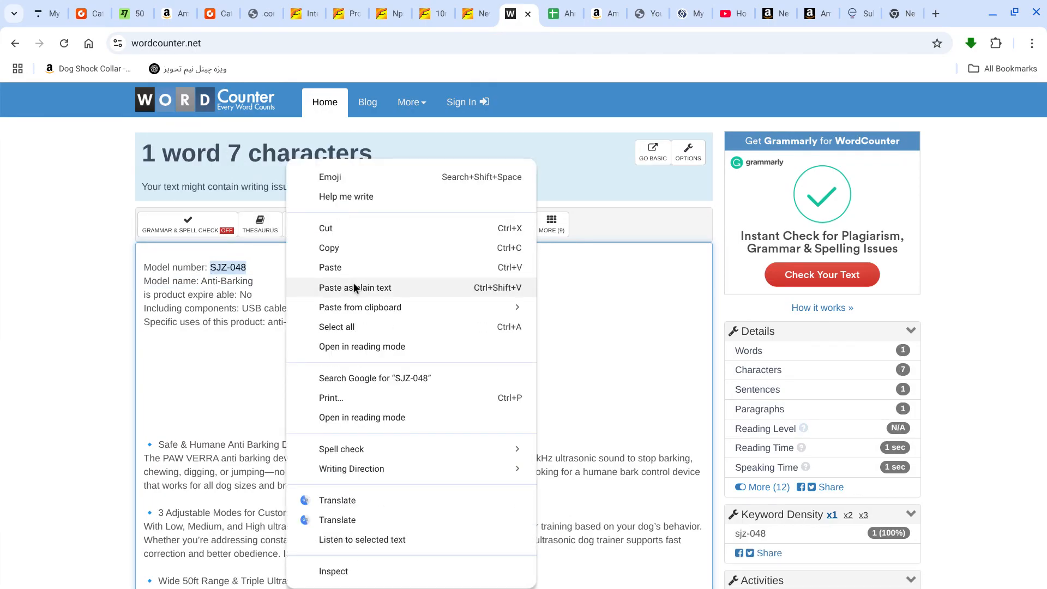
click(340, 246)
click(816, 13)
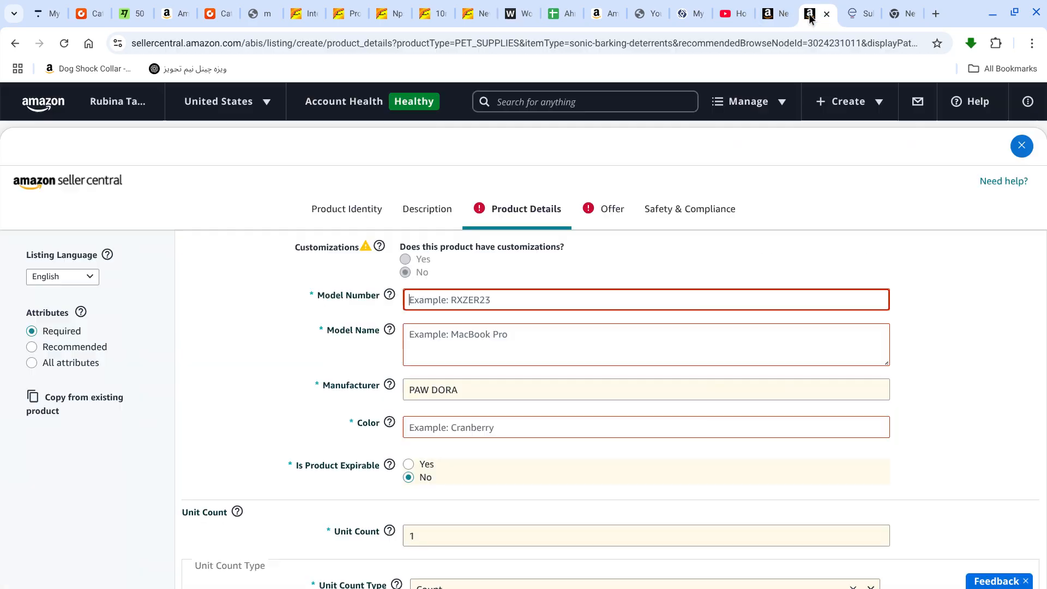
click(491, 300)
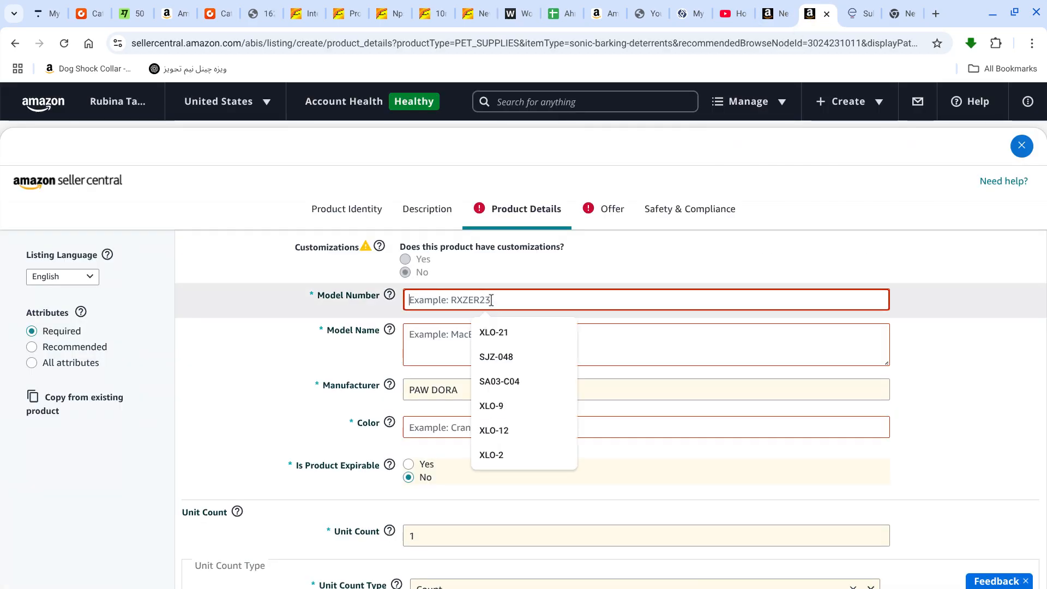
right_click(491, 300)
click(641, 409)
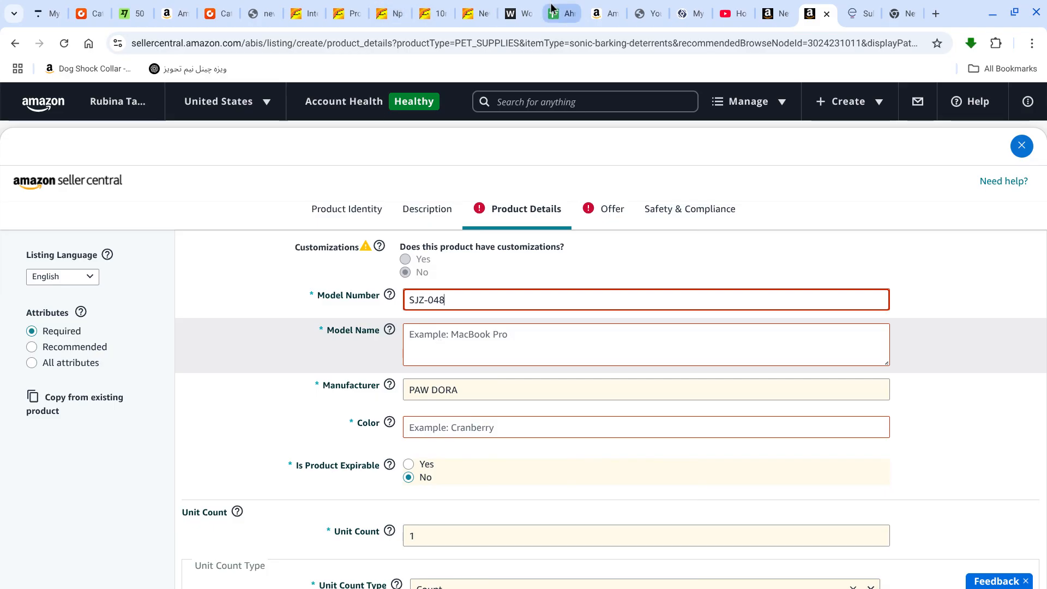
- Copy the model name Anti-Barking from the wordcounter.net notes into the listing's Model Name
click(517, 13)
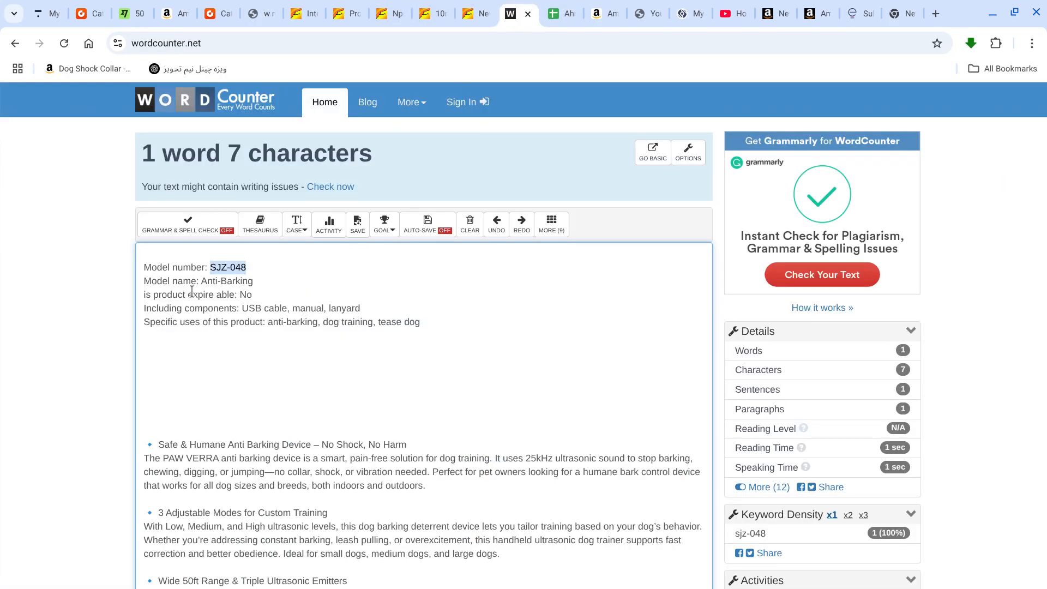
drag(201, 281, 253, 280)
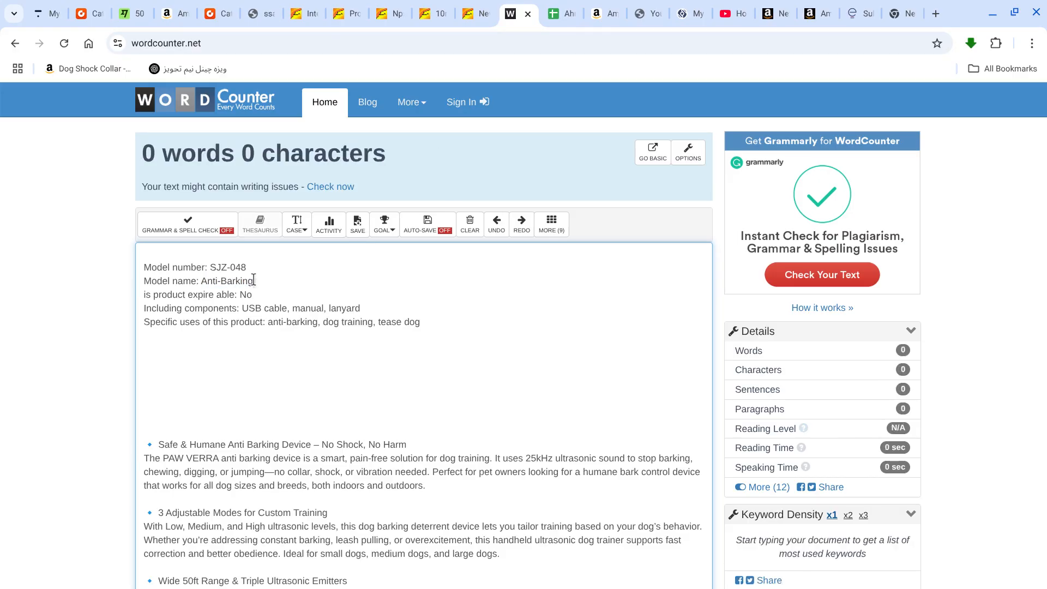
drag(202, 281, 238, 281)
right_click(237, 280)
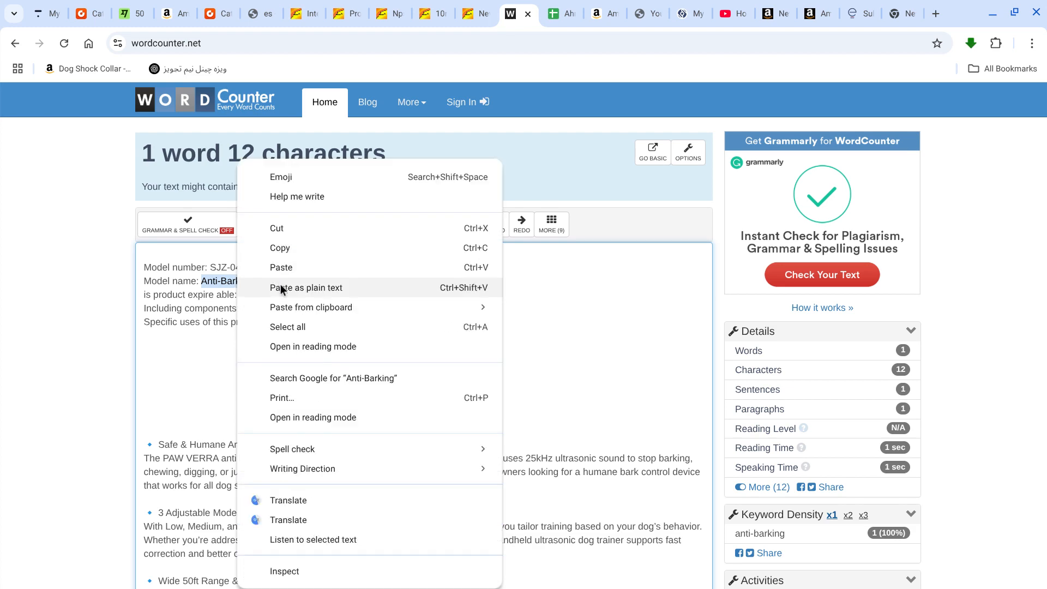
click(278, 247)
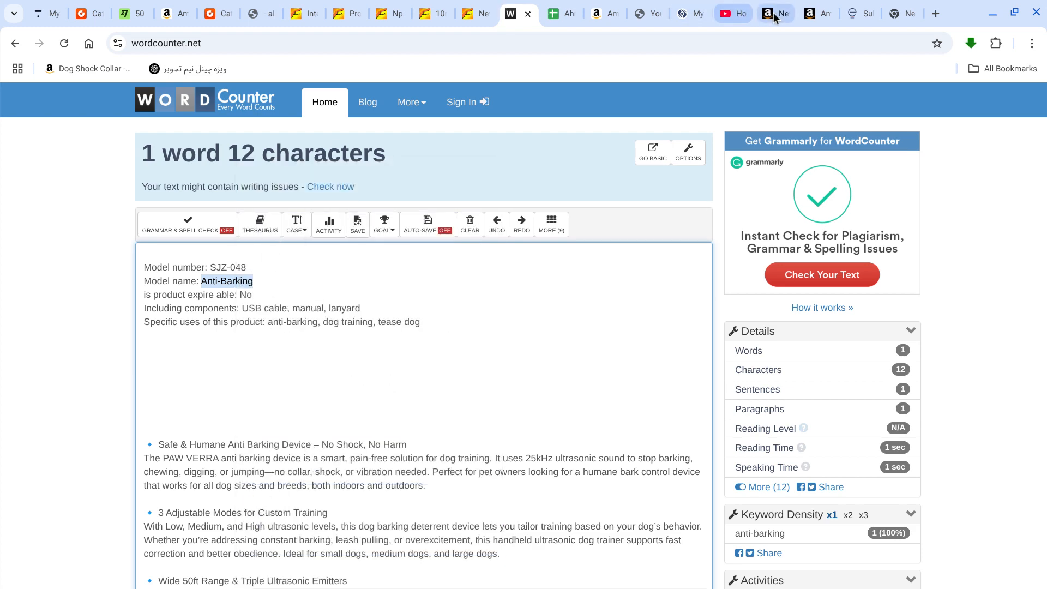
click(812, 13)
click(533, 337)
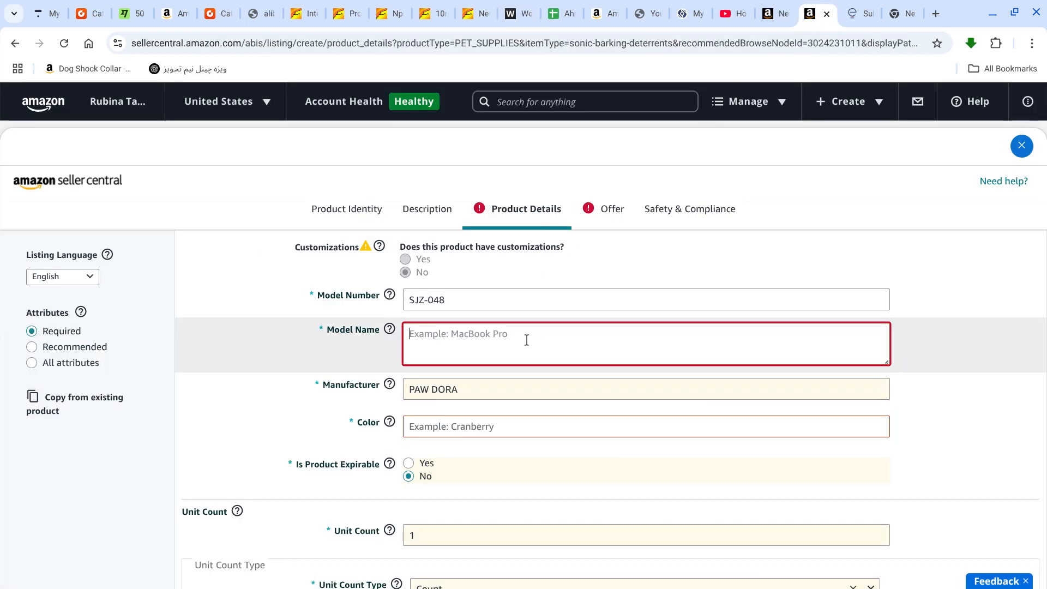
right_click(526, 339)
click(549, 162)
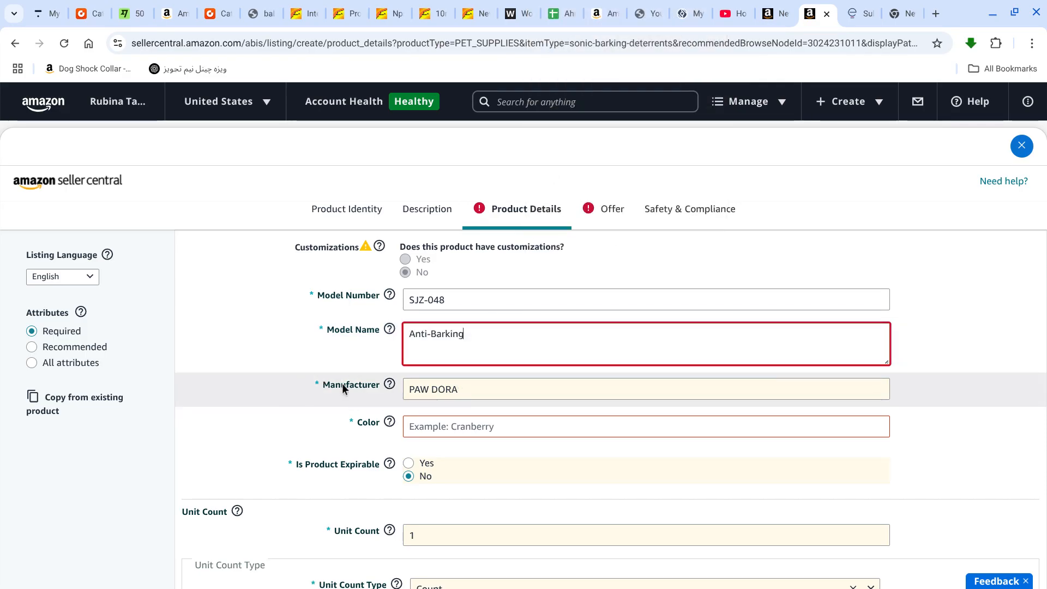
- Set the product's color to Black and mark it as not expirable, leaving the manufacturer as PAW DORA
click(467, 391)
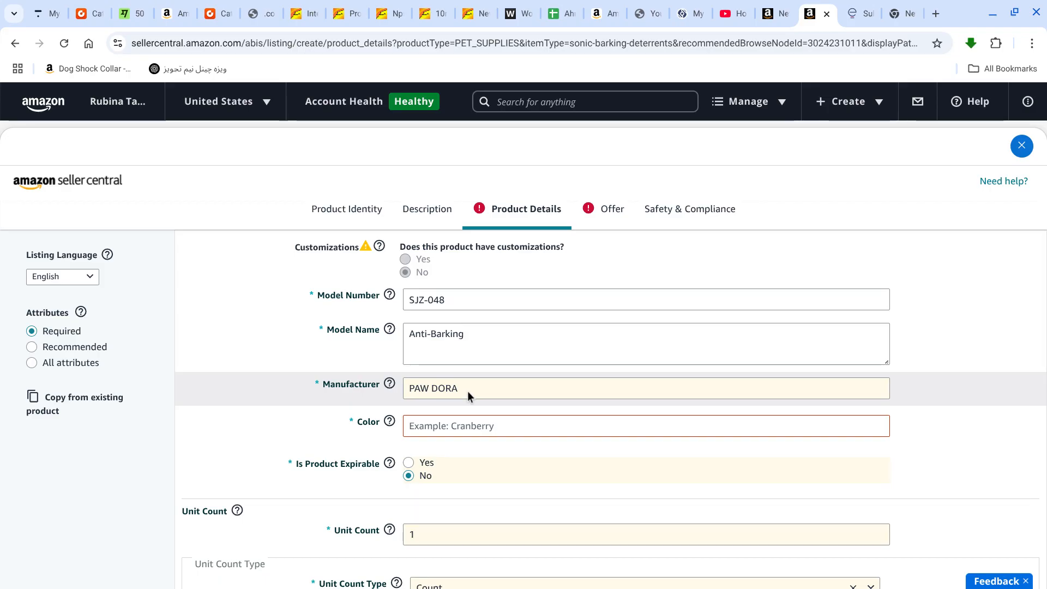
click(466, 391)
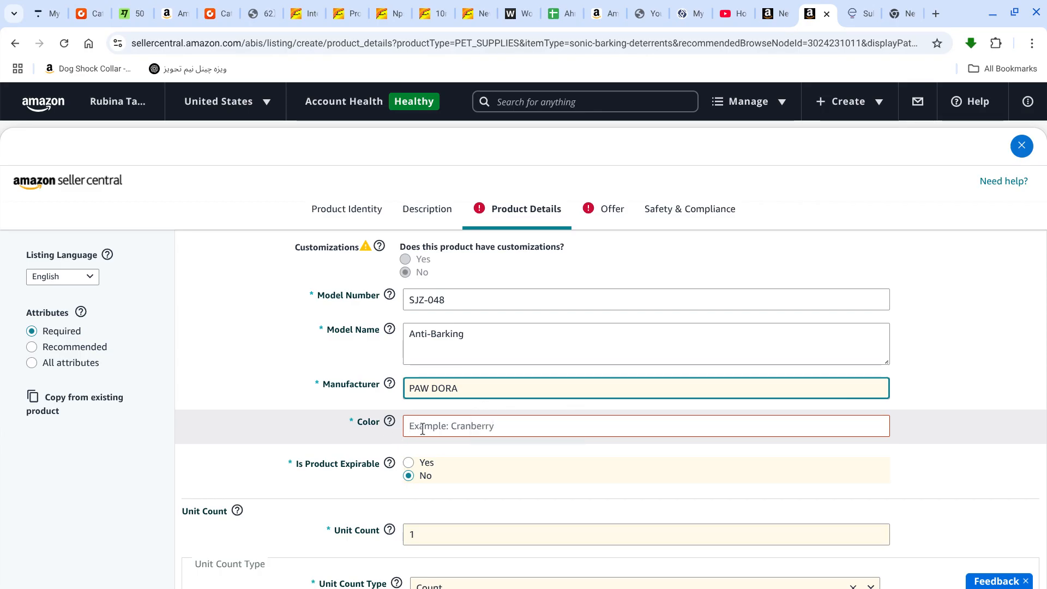
click(420, 424)
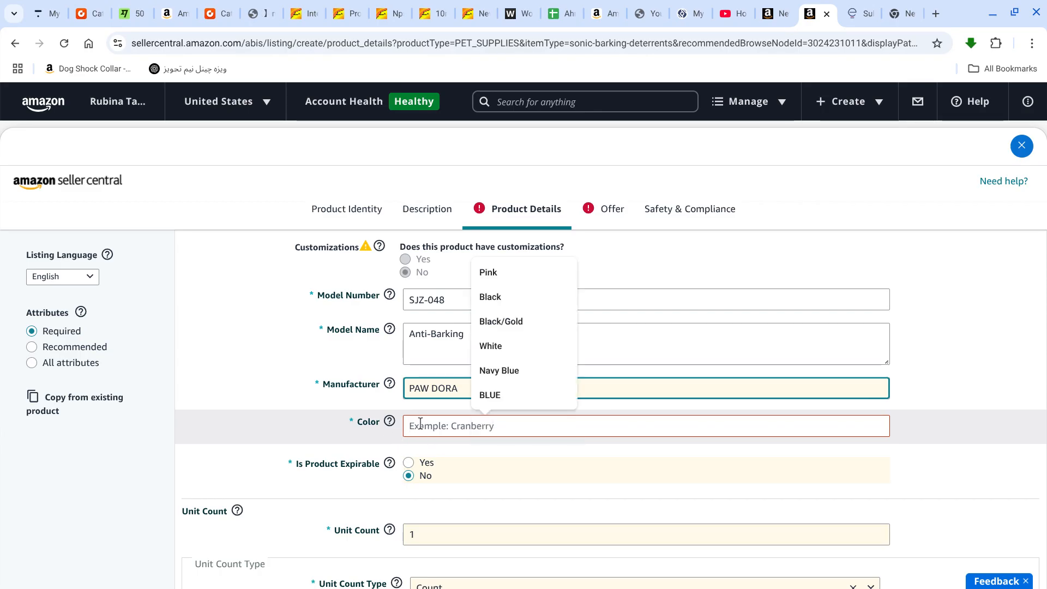
click(491, 296)
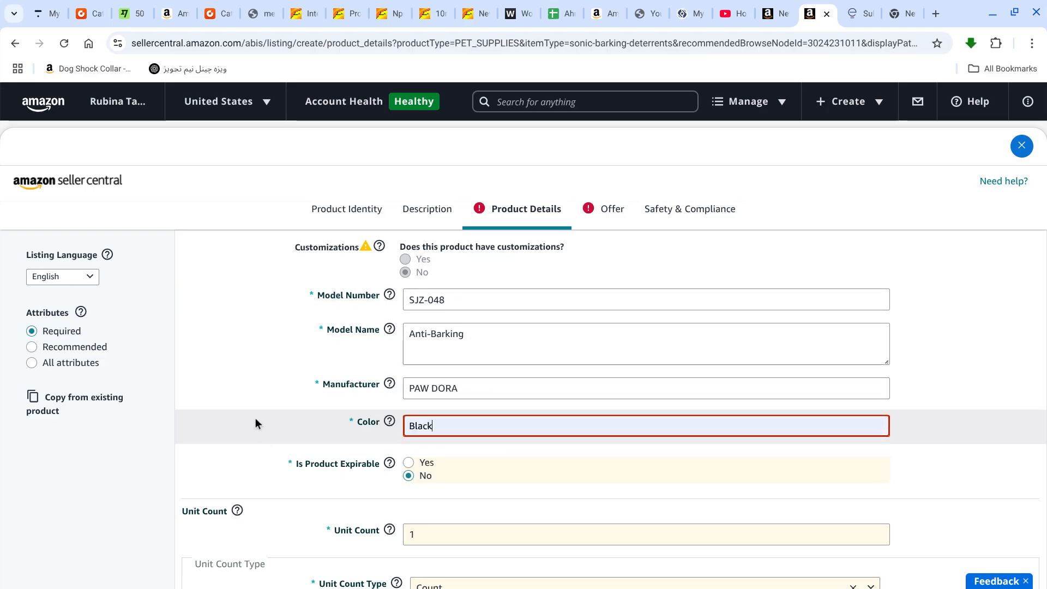
scroll(255, 418, down, 1)
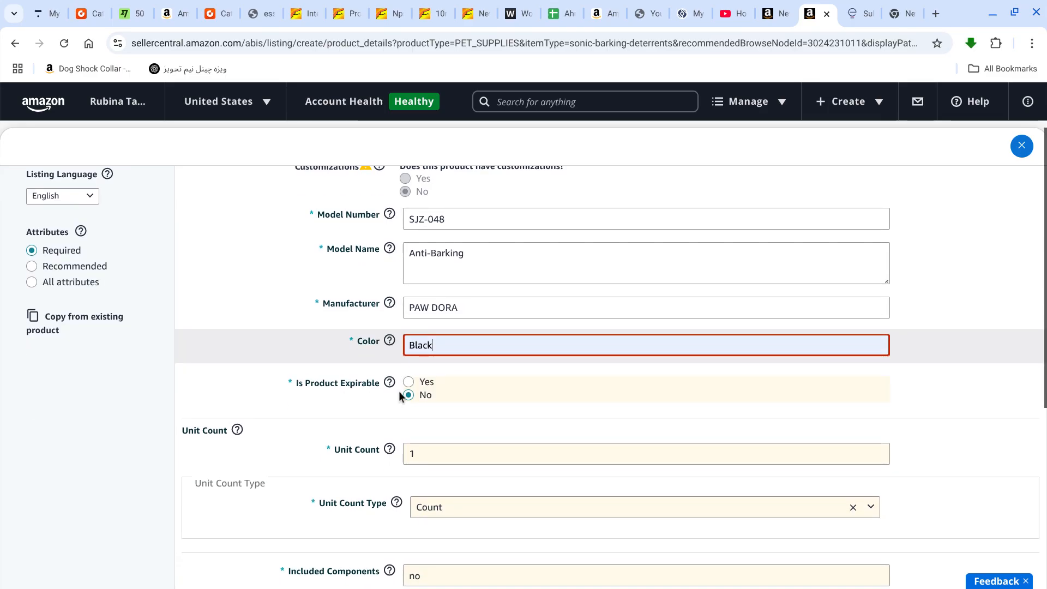
click(410, 395)
- Try a Unit Count of 1.02 in the product details
scroll(349, 395, down, 1)
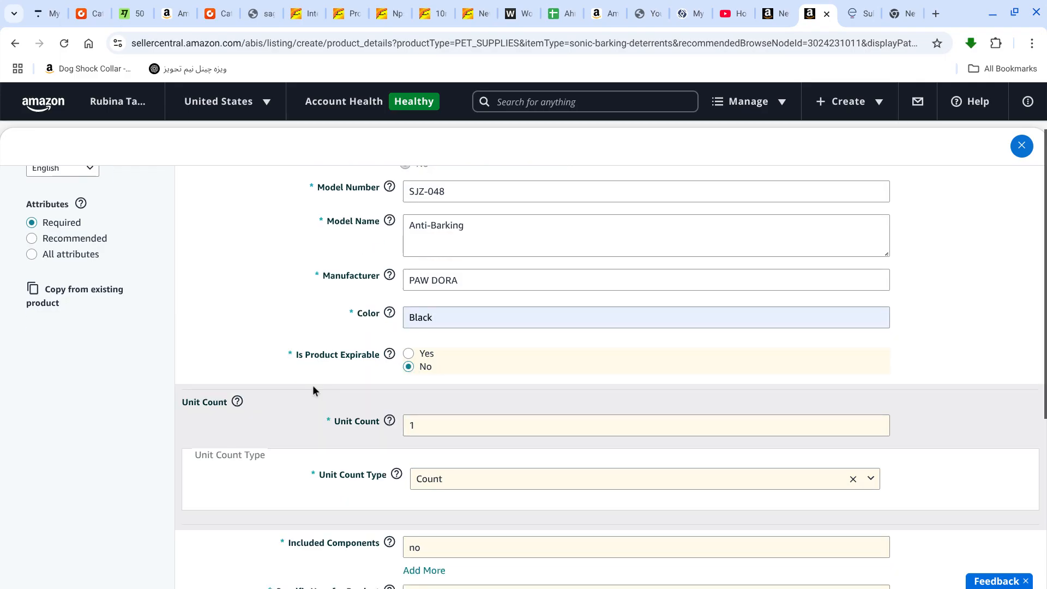
scroll(402, 370, down, 1)
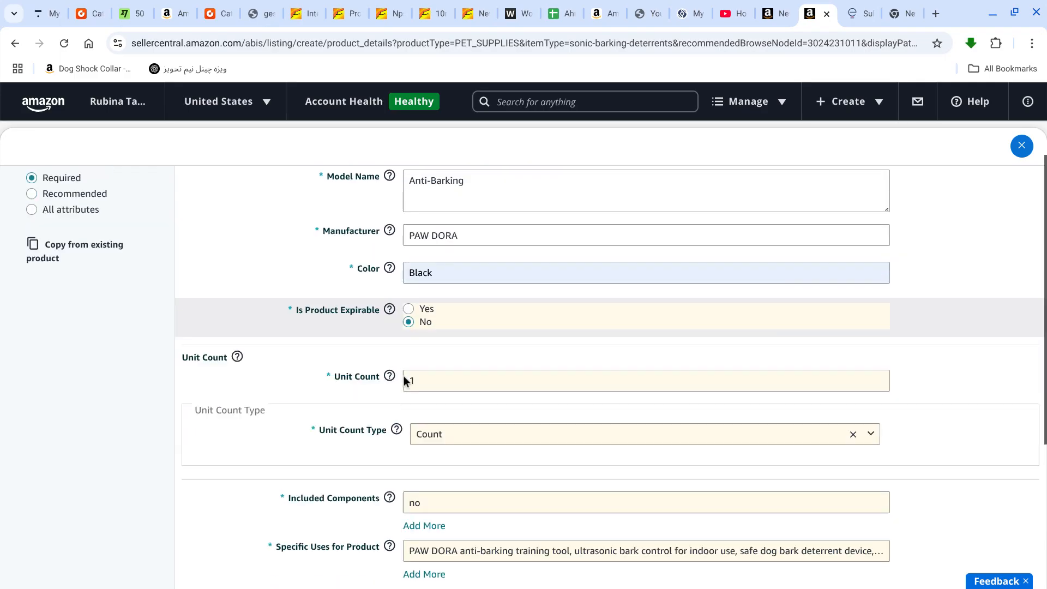
scroll(404, 381, down, 1)
click(467, 337)
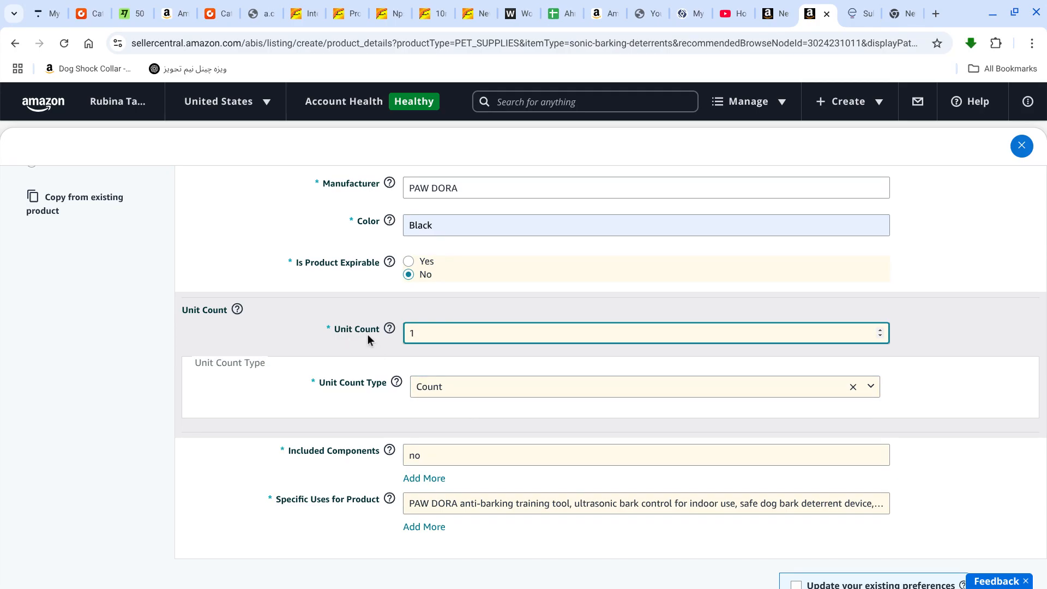
click(309, 349)
click(495, 342)
text(.02)
scroll(495, 341, up, 4)
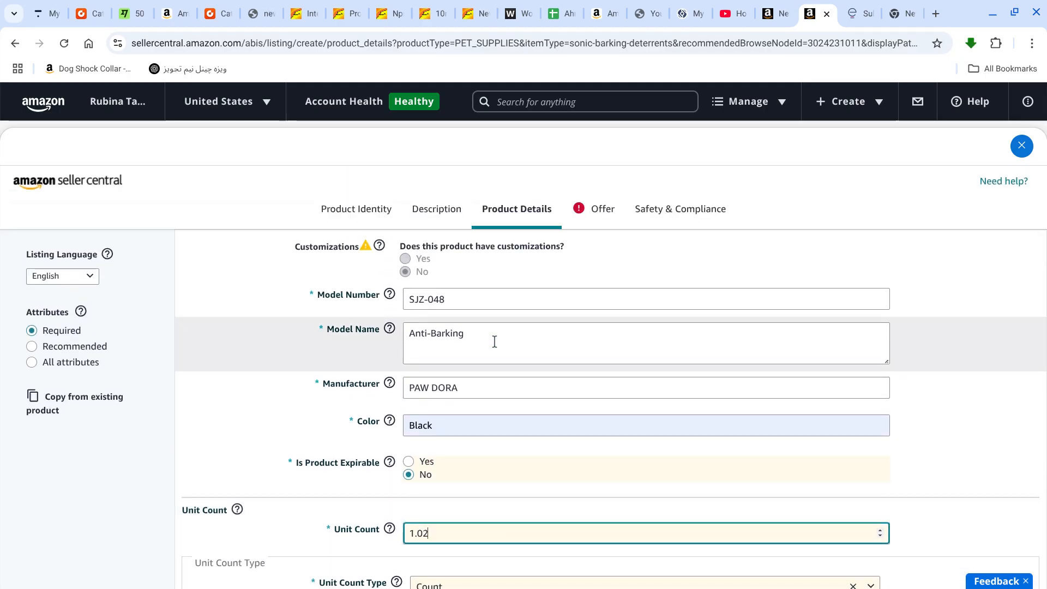
scroll(494, 341, down, 4)
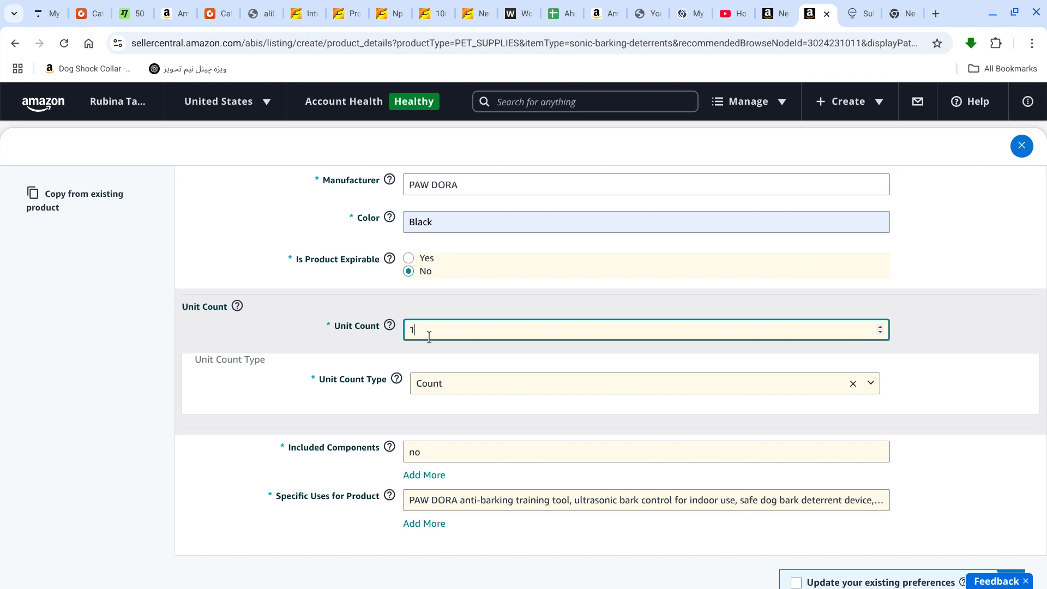
- Switch to the Amazon store page of the dog bark collar and clear its search term
click(166, 12)
scroll(602, 283, up, 6)
click(442, 103)
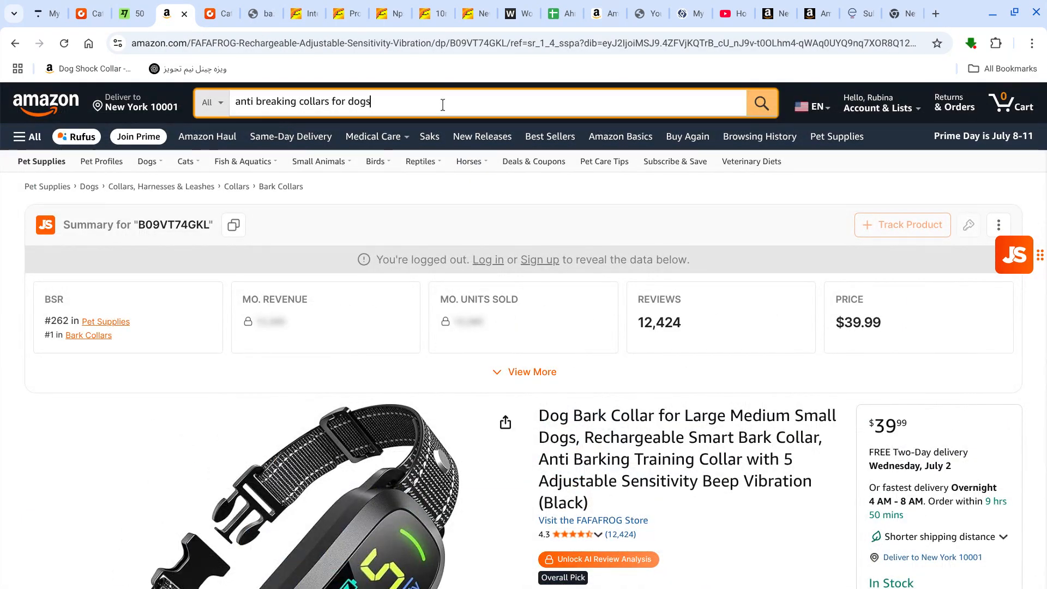
key(ctrl+a)
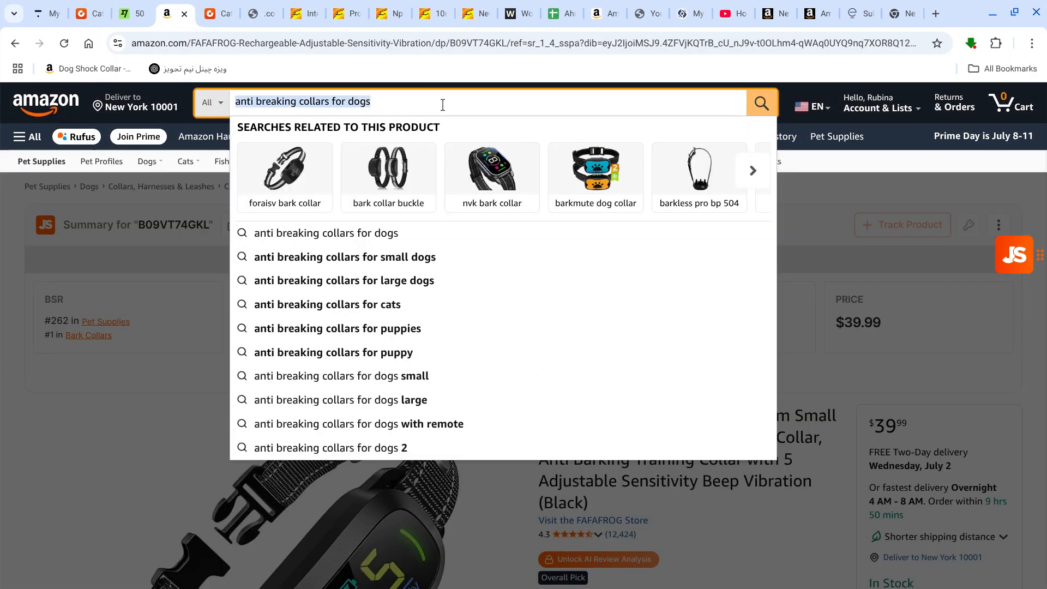
key(BackSpace)
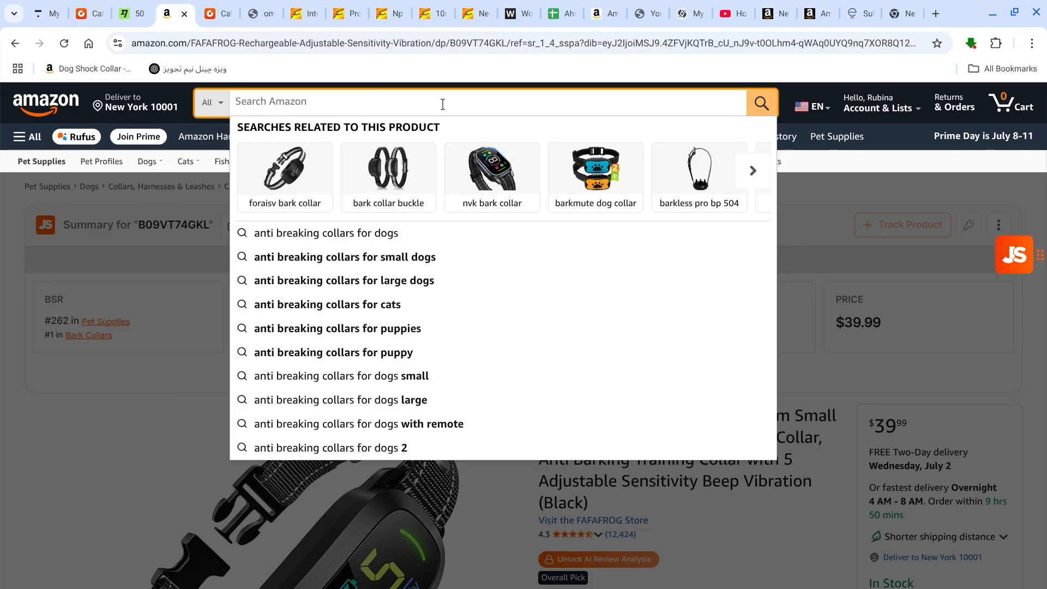
text(chef r)
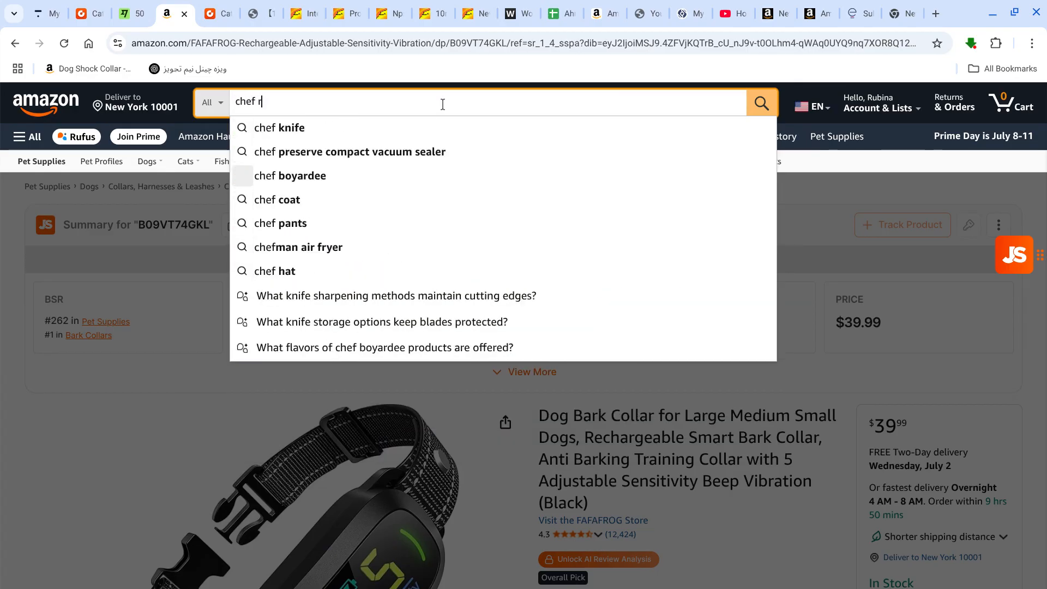
key(BackSpace)
key(BackSpace)
key(BackSpace)
key(BackSpace)
key(BackSpace)
key(BackSpace)
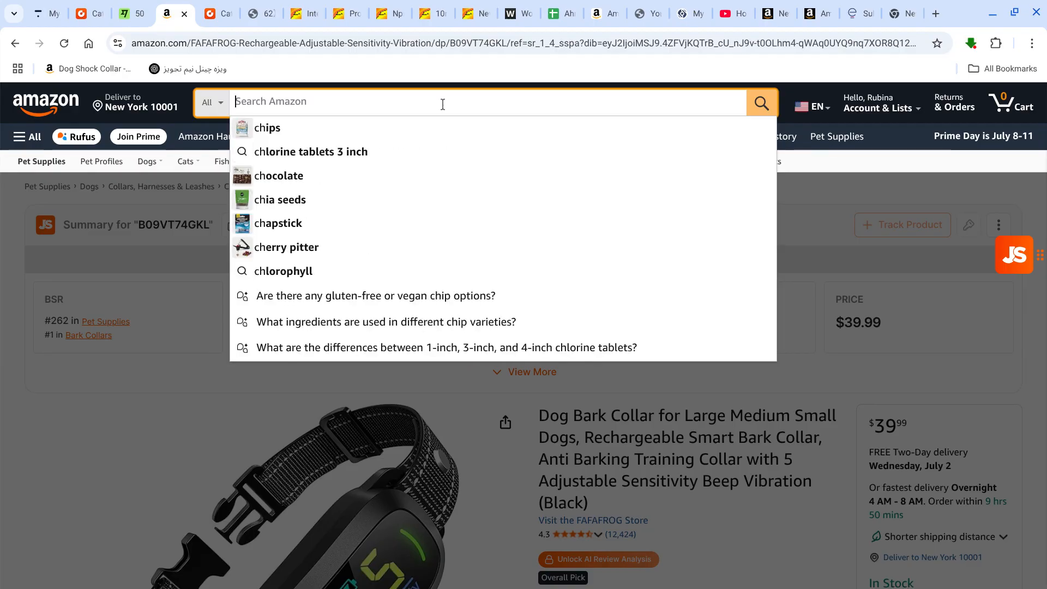
- Search the Amazon store for "chef roots" and open the 10-piece black and gold silverware set listing
text(c)
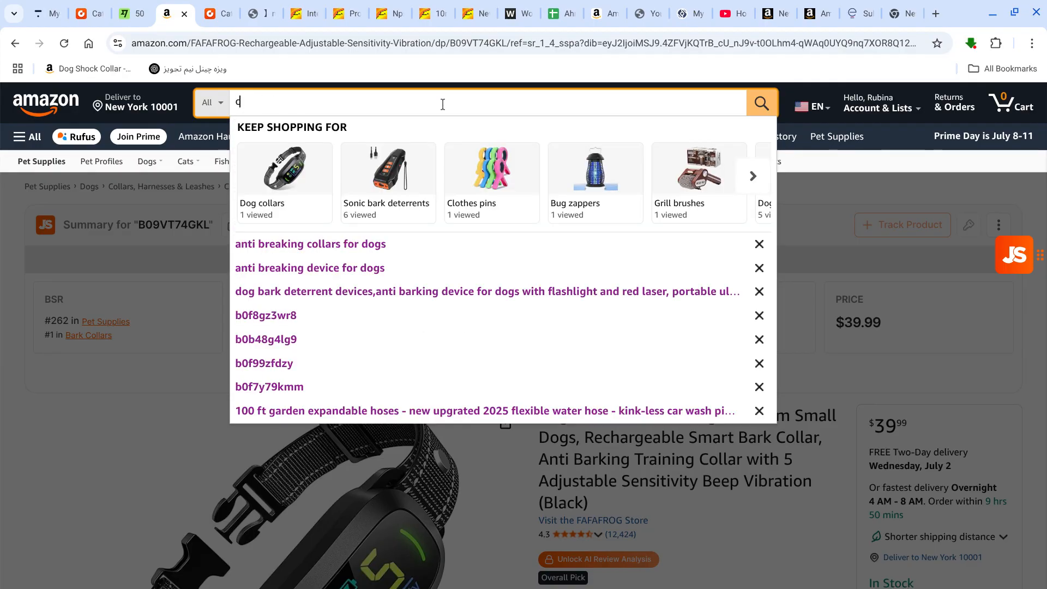
text(hef roots)
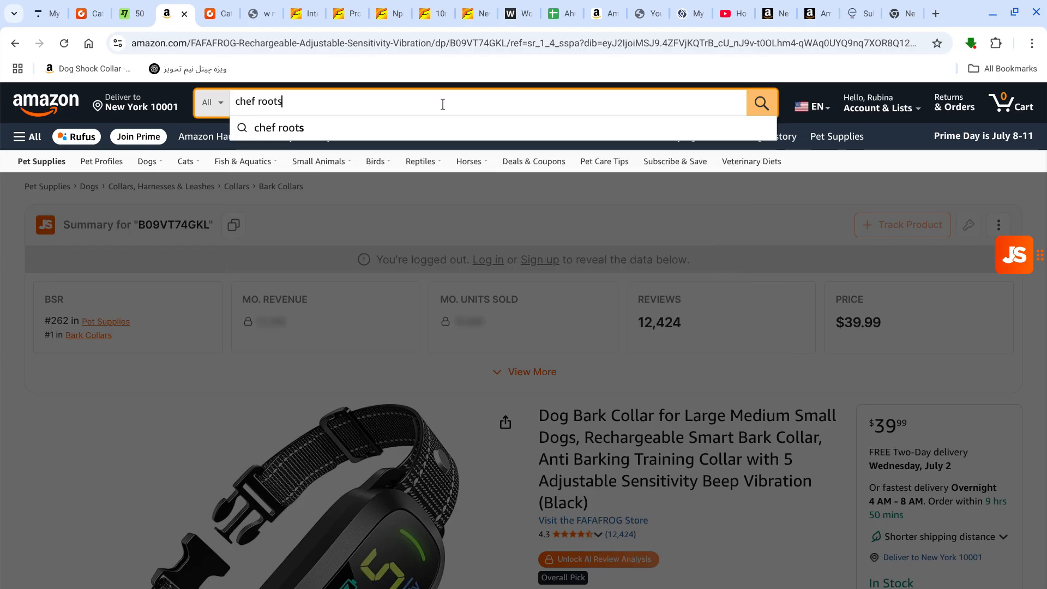
key(Return)
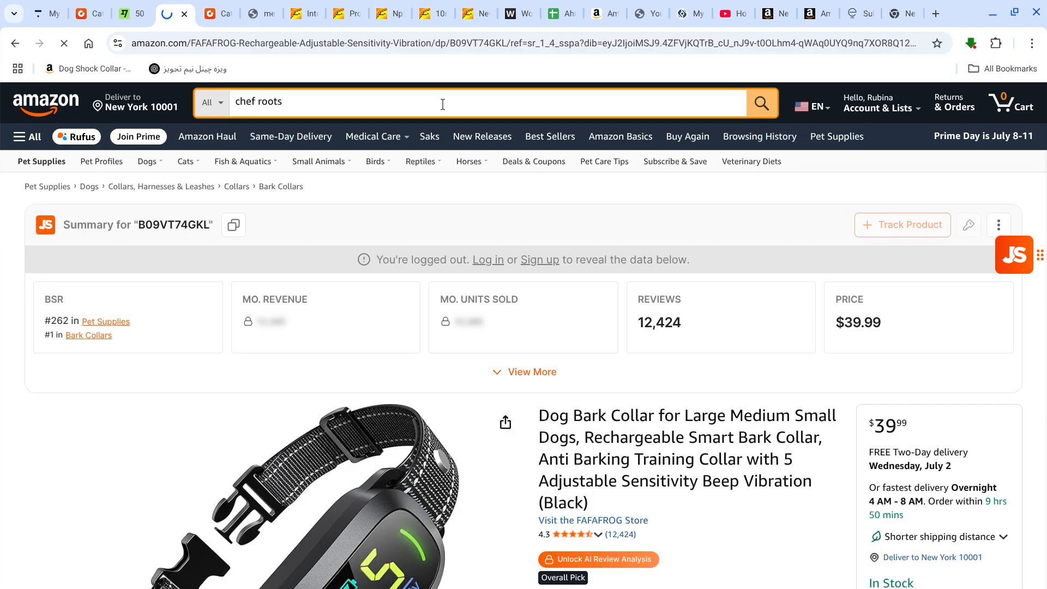
scroll(465, 204, down, 3)
scroll(465, 202, down, 2)
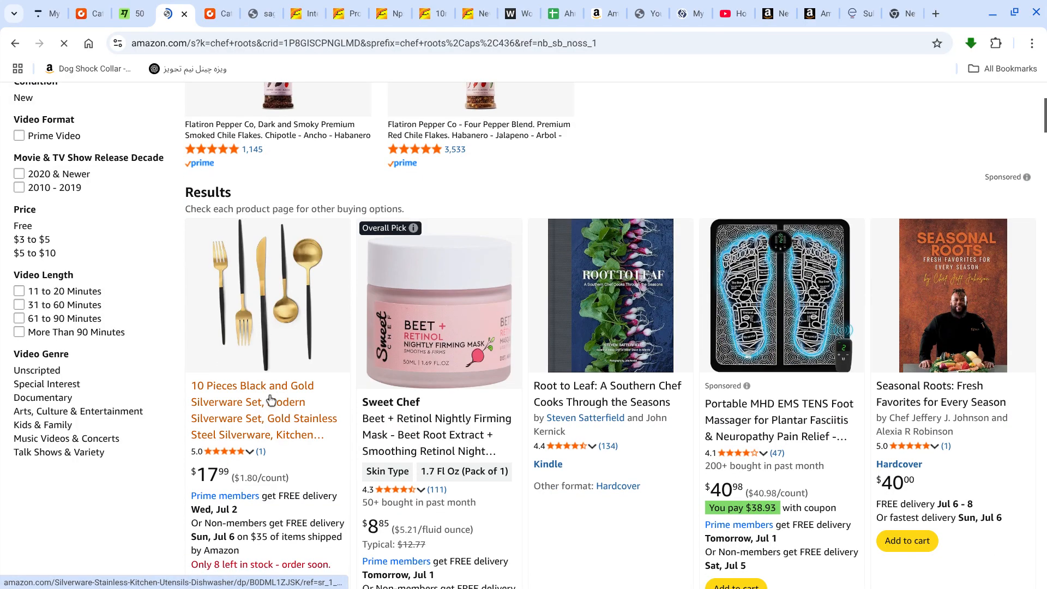
scroll(271, 399, down, 2)
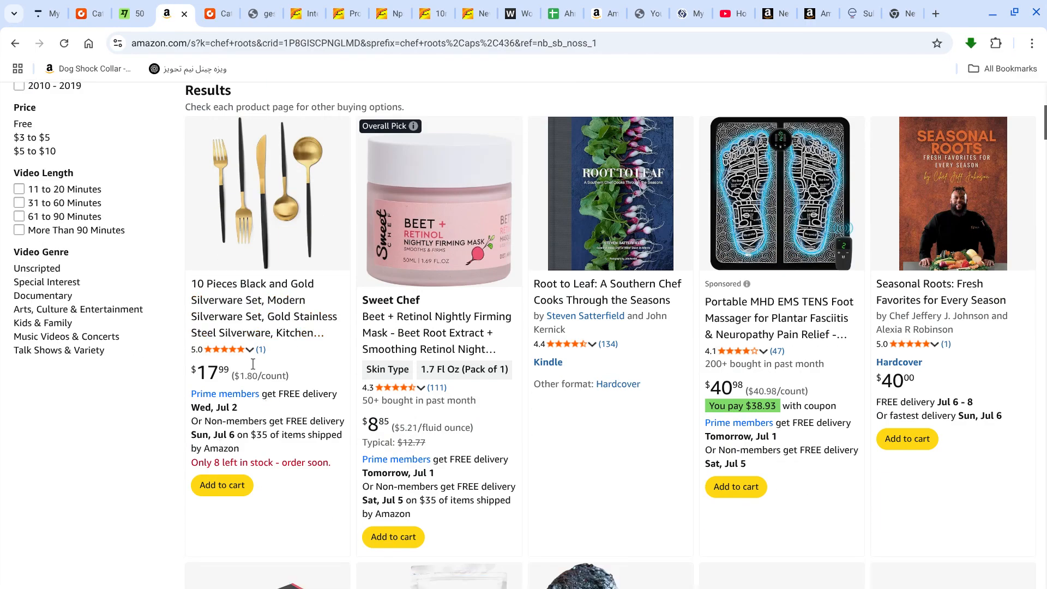
click(271, 319)
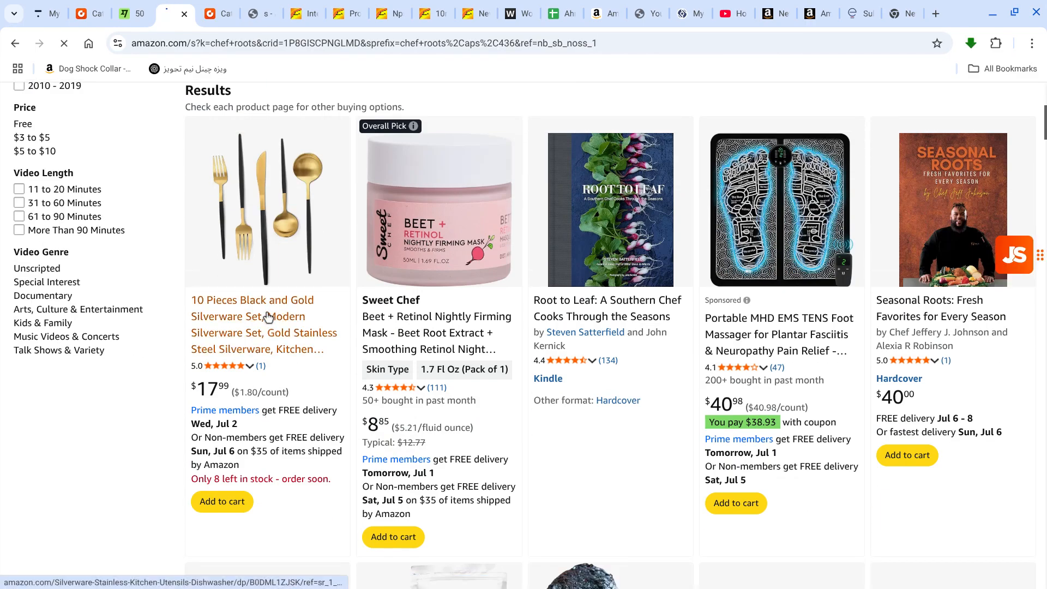
- Examine the silverware set's product page, including its title, price per count, number of pieces and other attributes
scroll(343, 322, down, 1)
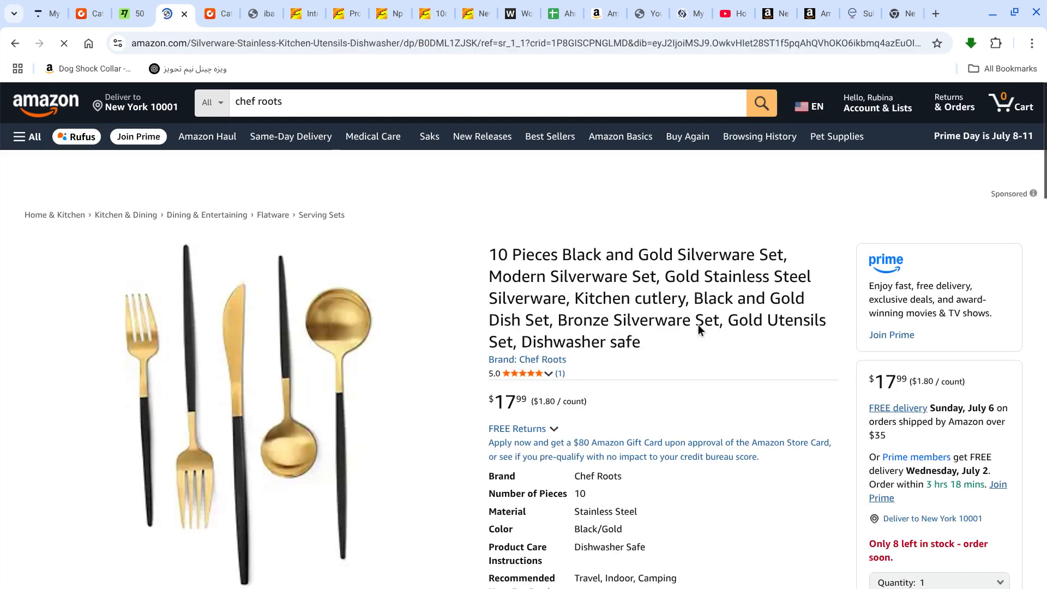
scroll(698, 325, down, 2)
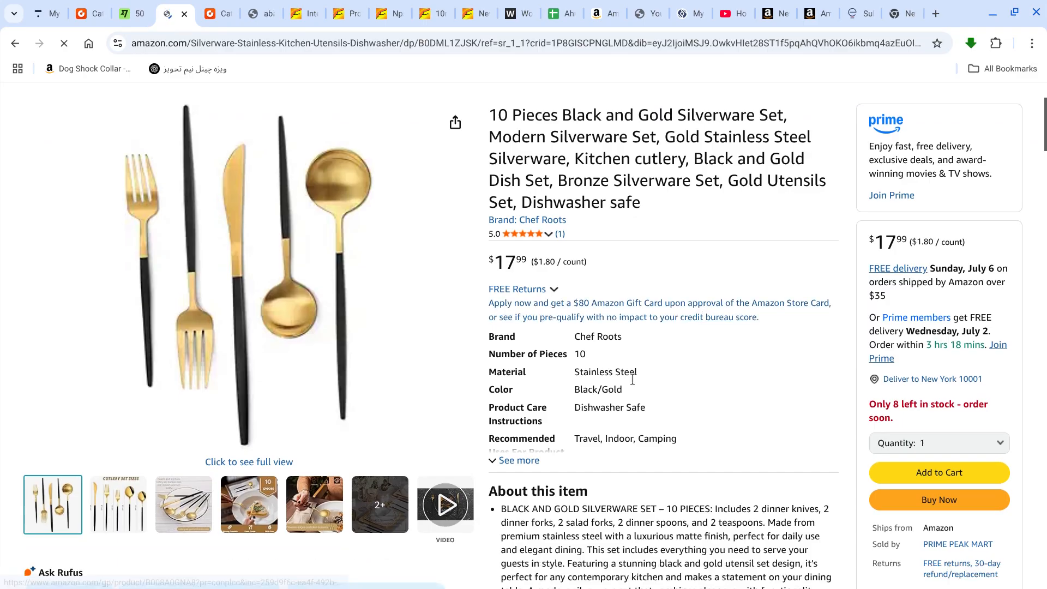
scroll(409, 397, up, 2)
scroll(581, 458, down, 1)
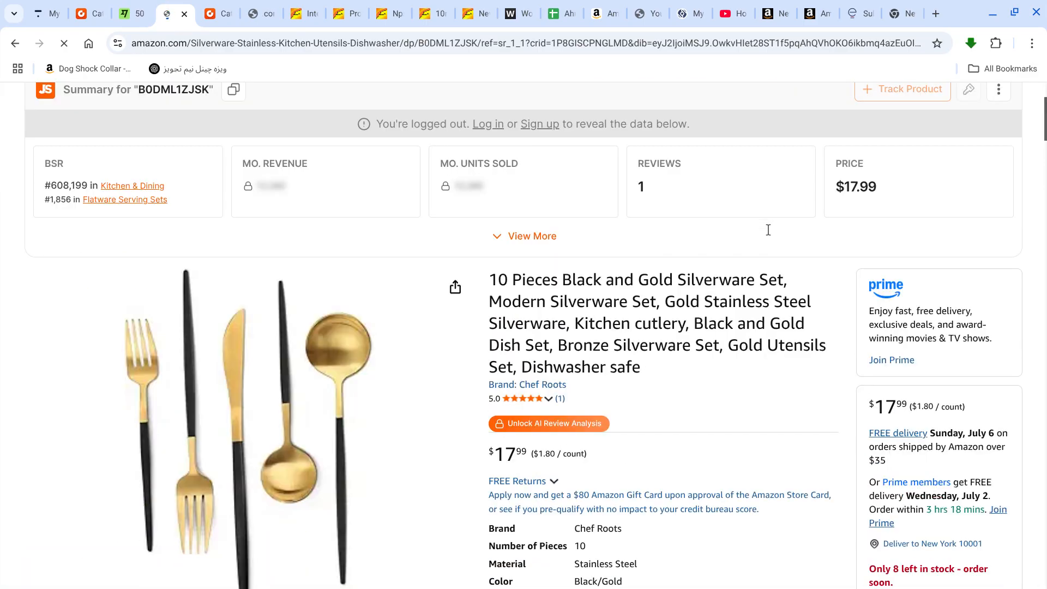
scroll(768, 230, down, 4)
scroll(768, 230, up, 2)
scroll(670, 221, down, 2)
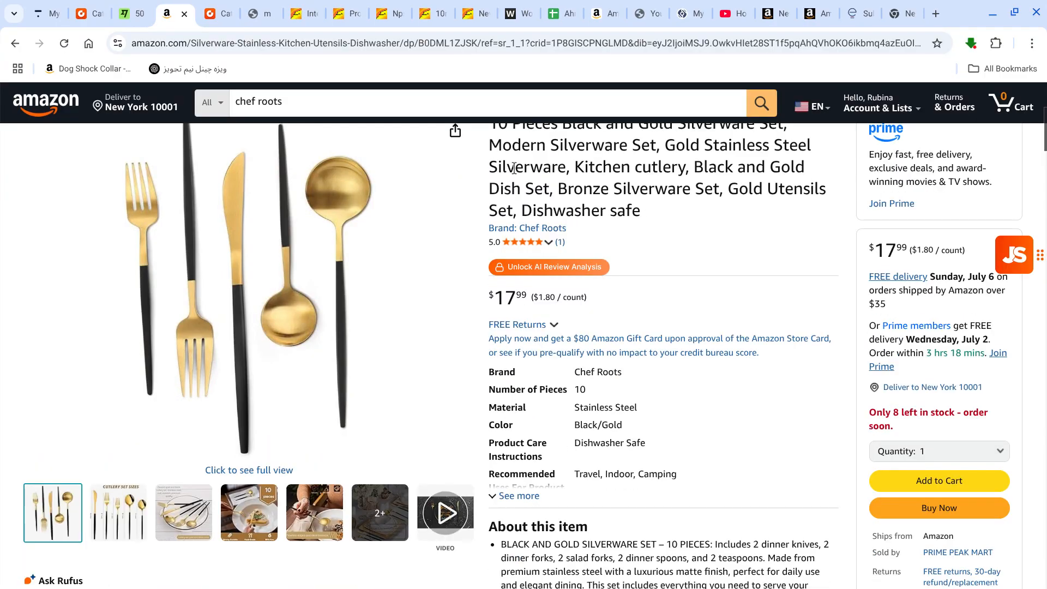
scroll(561, 192, up, 3)
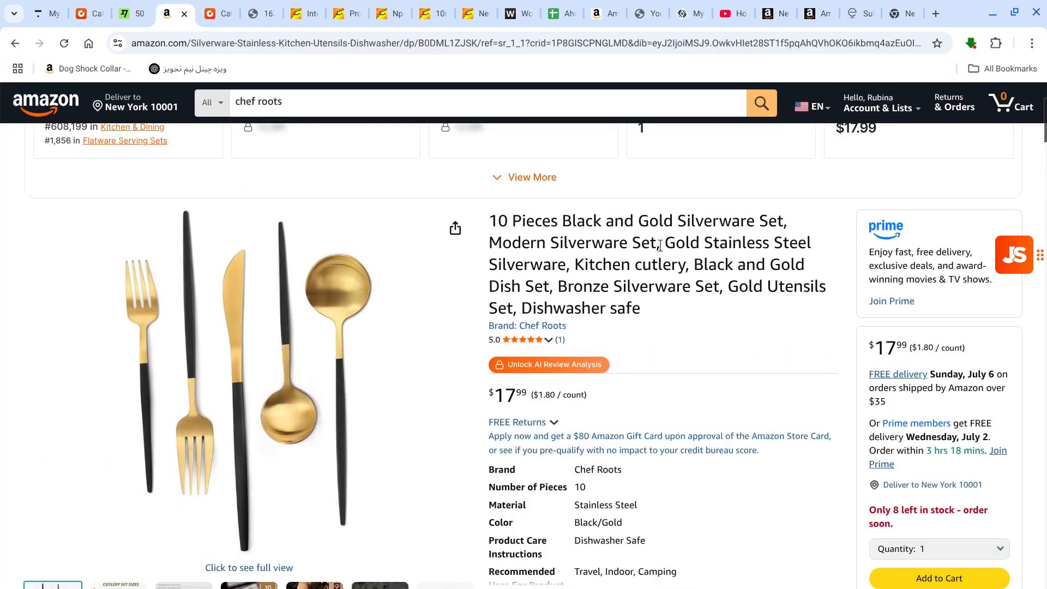
- Return to the Seller Central listing draft and review its description, bullet points and Unit Count in the product details
click(816, 13)
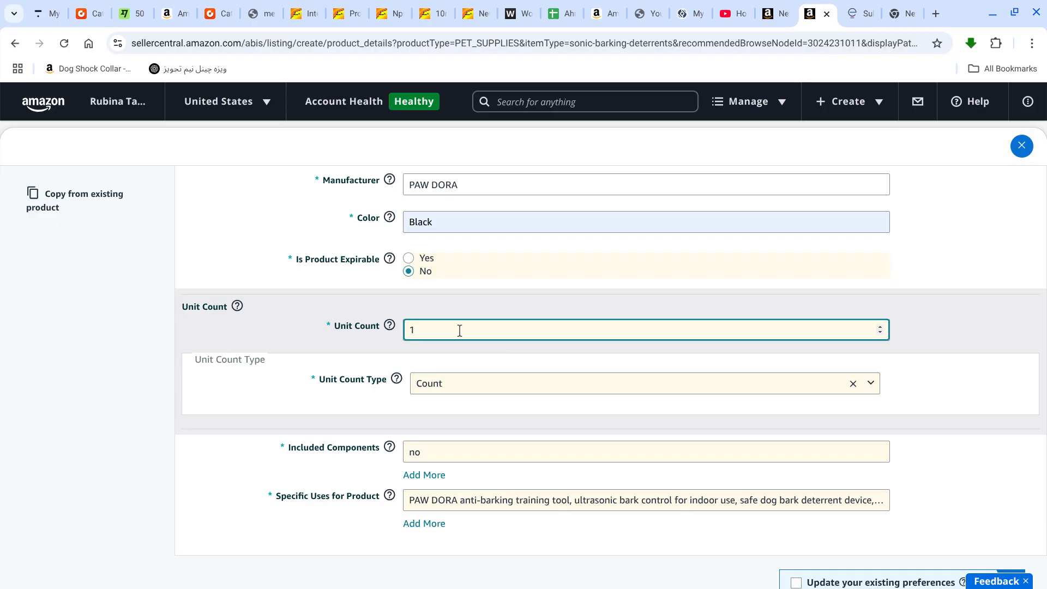
click(322, 345)
scroll(322, 344, up, 2)
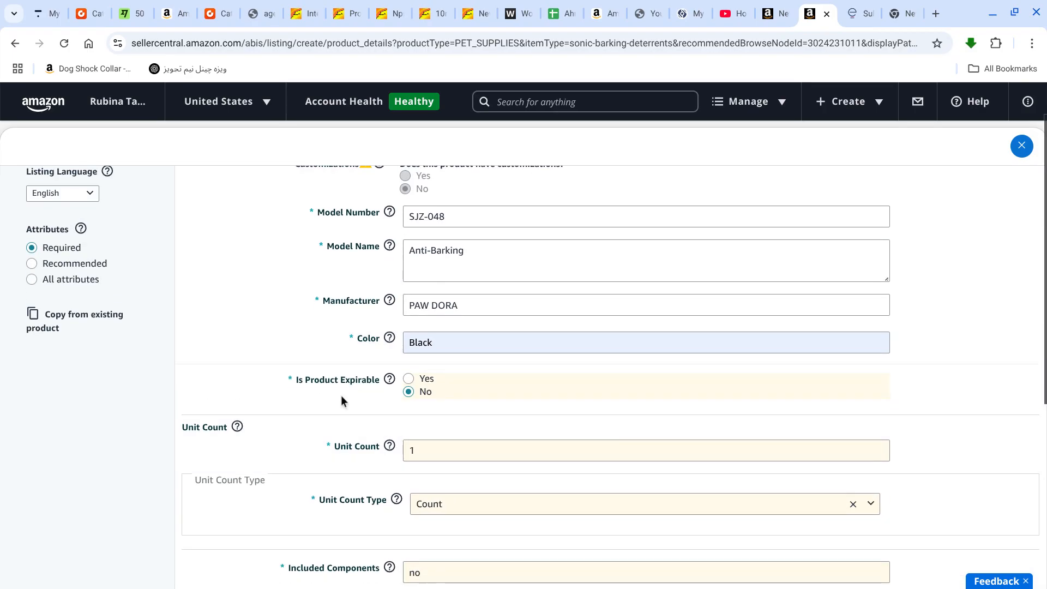
scroll(345, 428, up, 2)
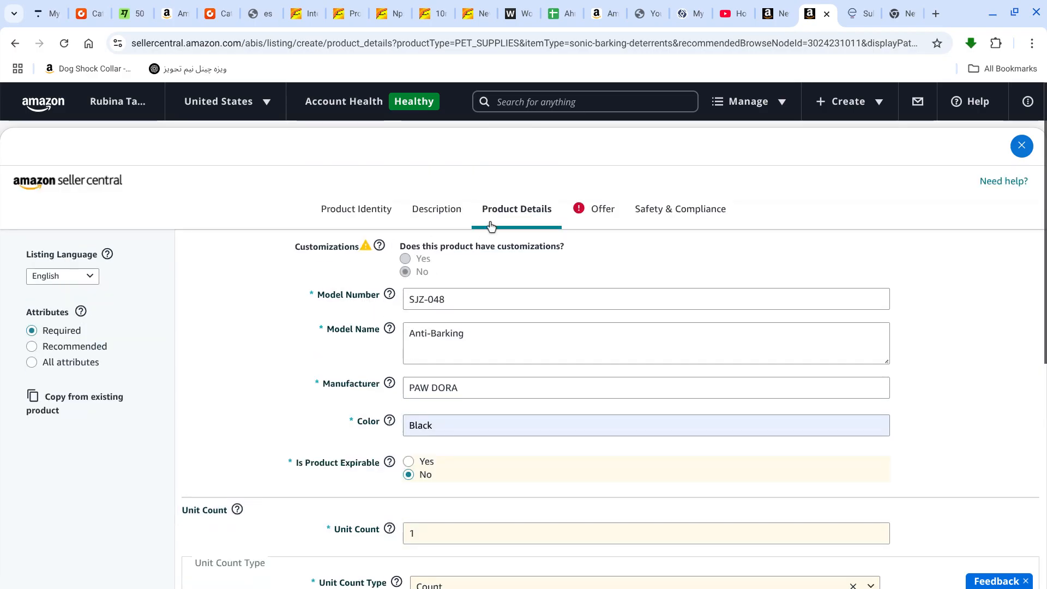
click(423, 217)
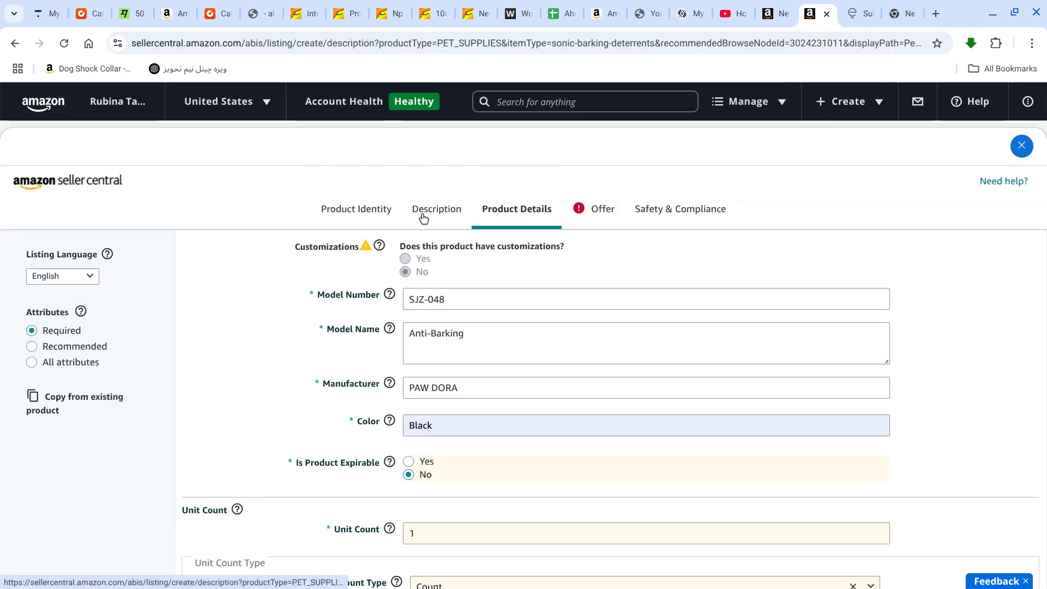
scroll(329, 438, down, 2)
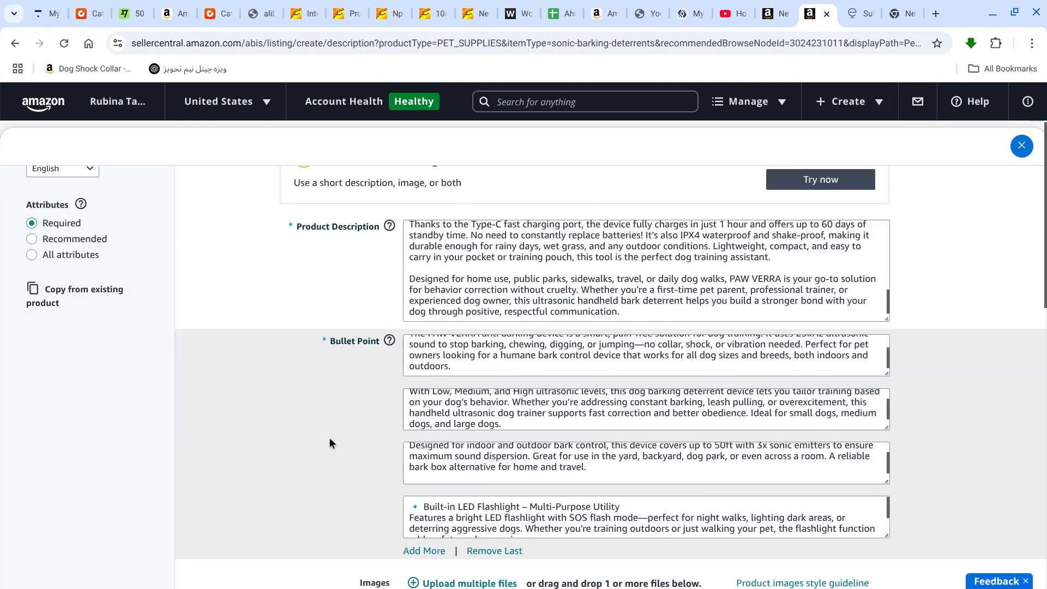
scroll(329, 437, down, 6)
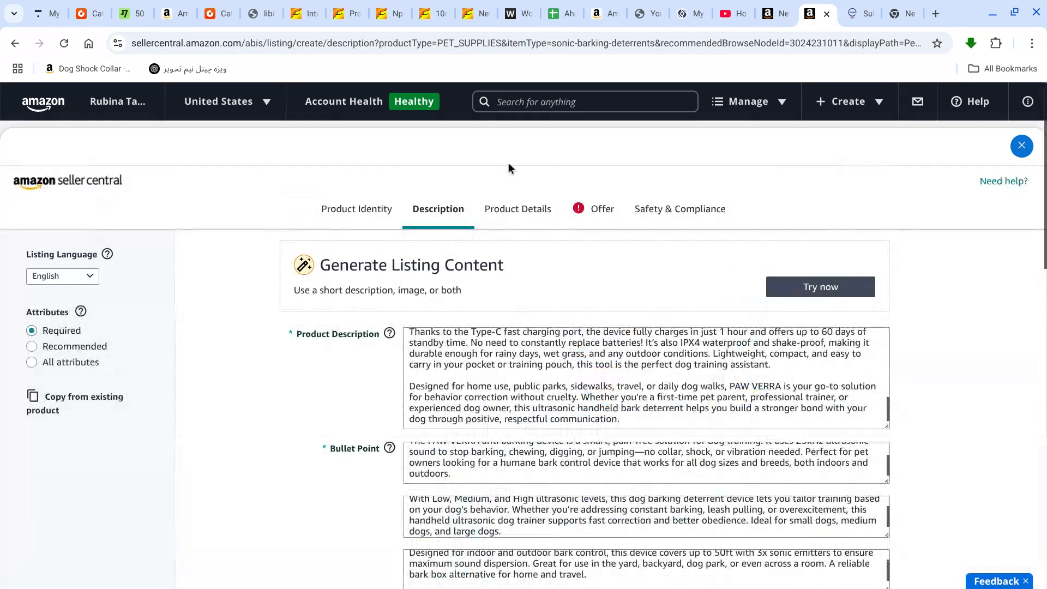
click(525, 216)
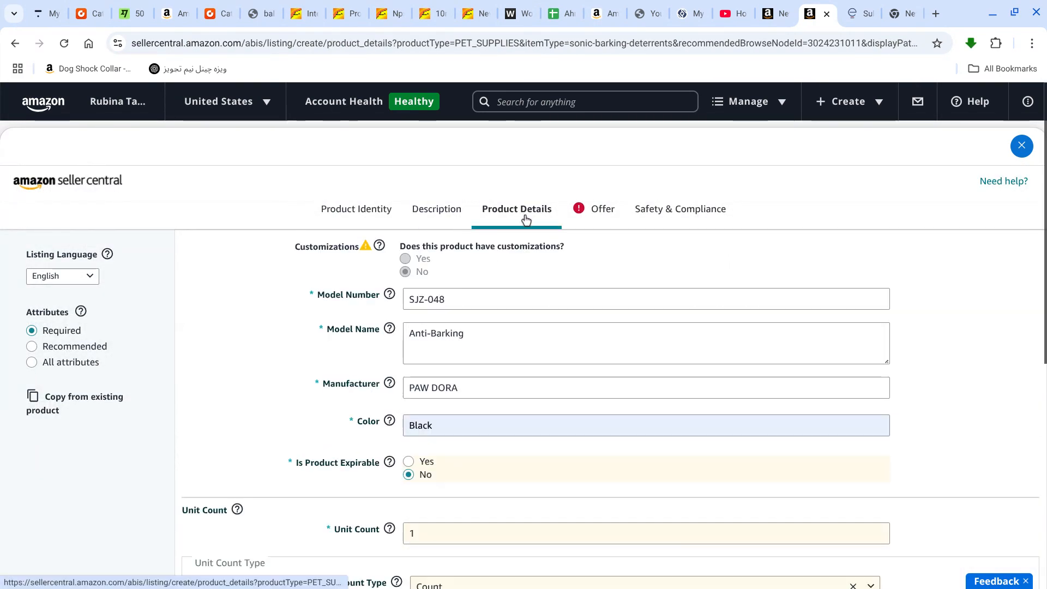
scroll(450, 402, down, 3)
click(422, 369)
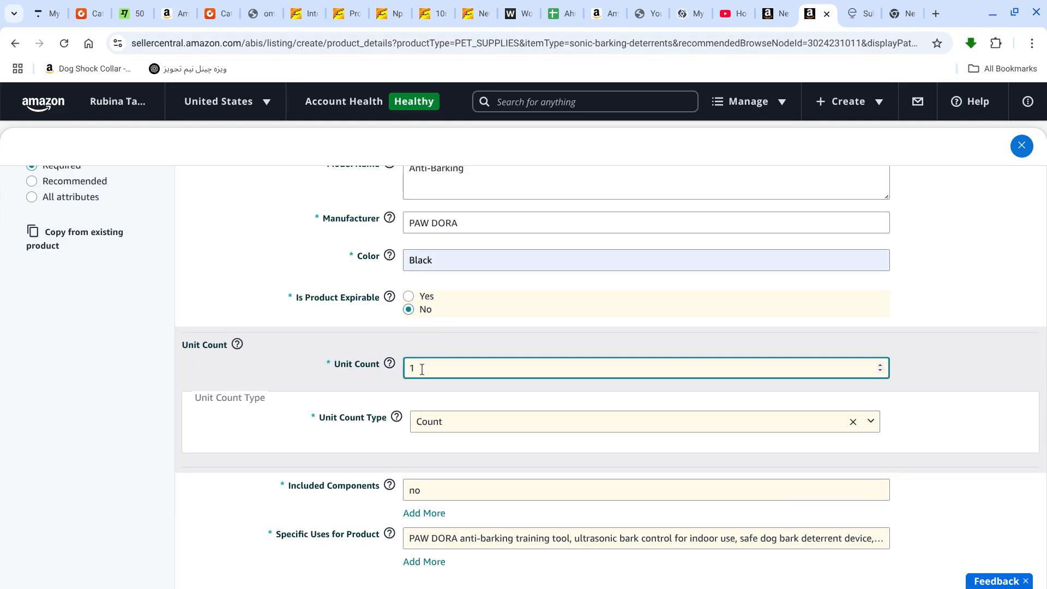
- Replace the listing's Included Components with "USB cable, manual, lanyard" copied from the wordcounter.net notes
scroll(462, 434, down, 1)
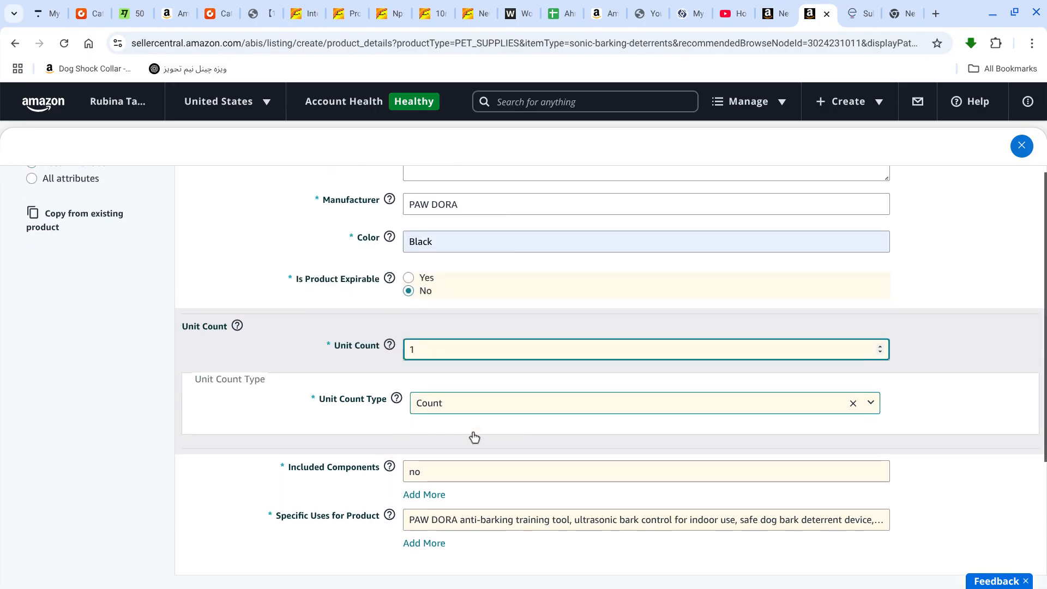
click(448, 425)
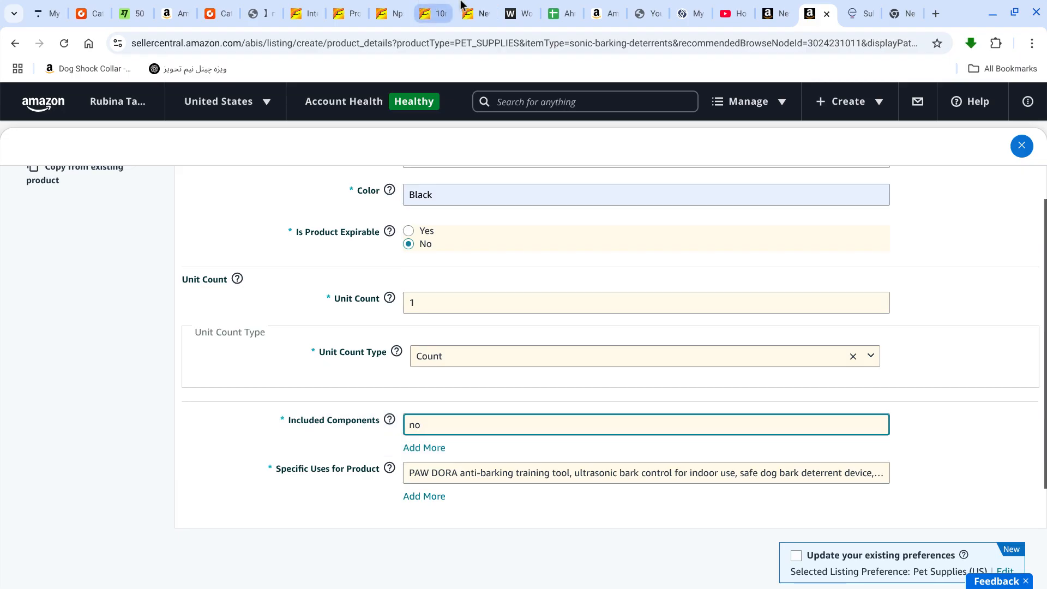
click(519, 14)
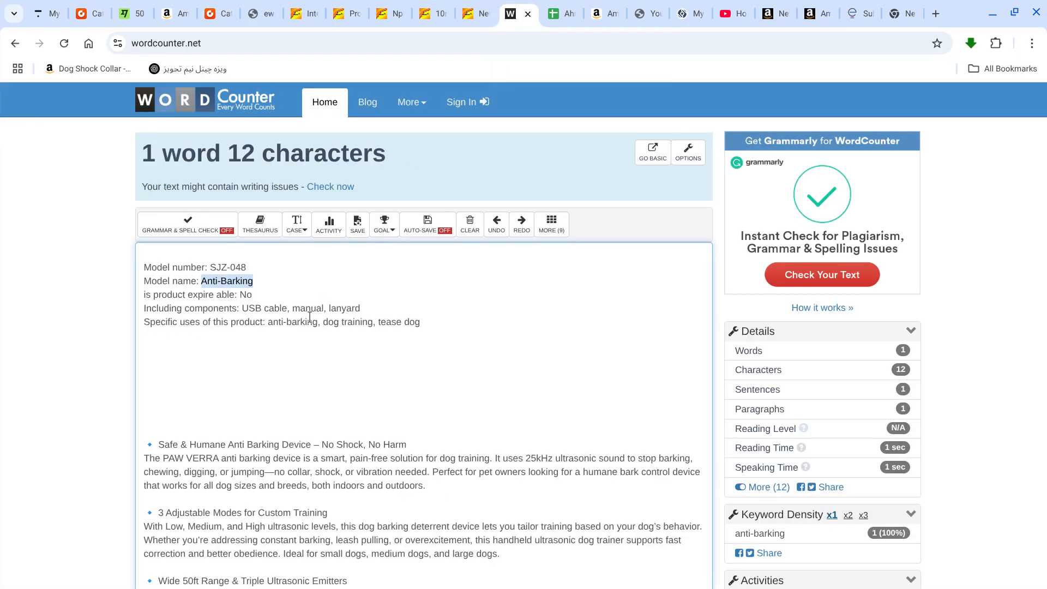
click(287, 340)
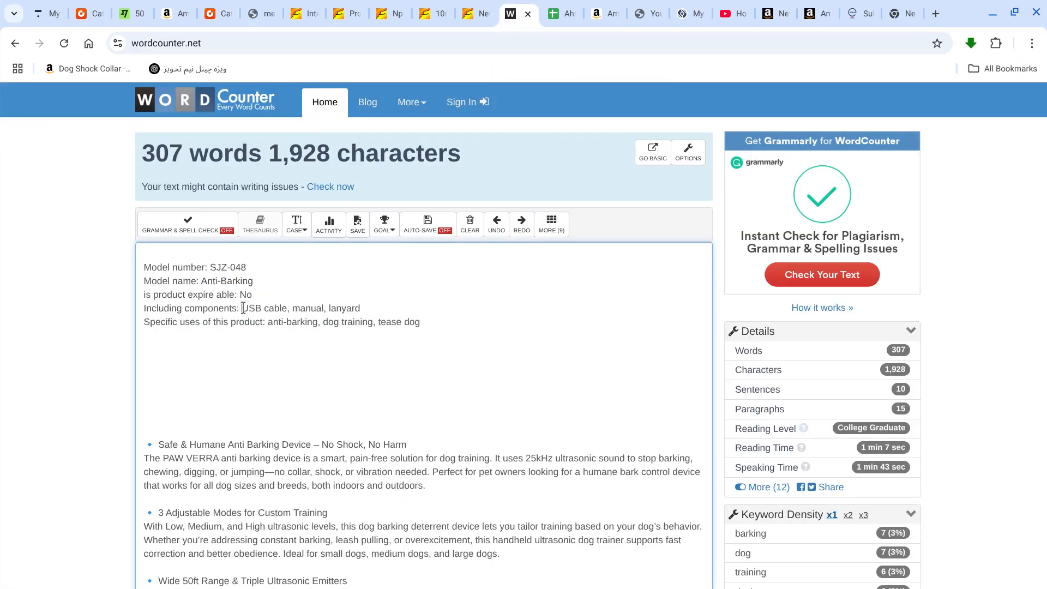
drag(243, 308, 375, 315)
right_click(378, 315)
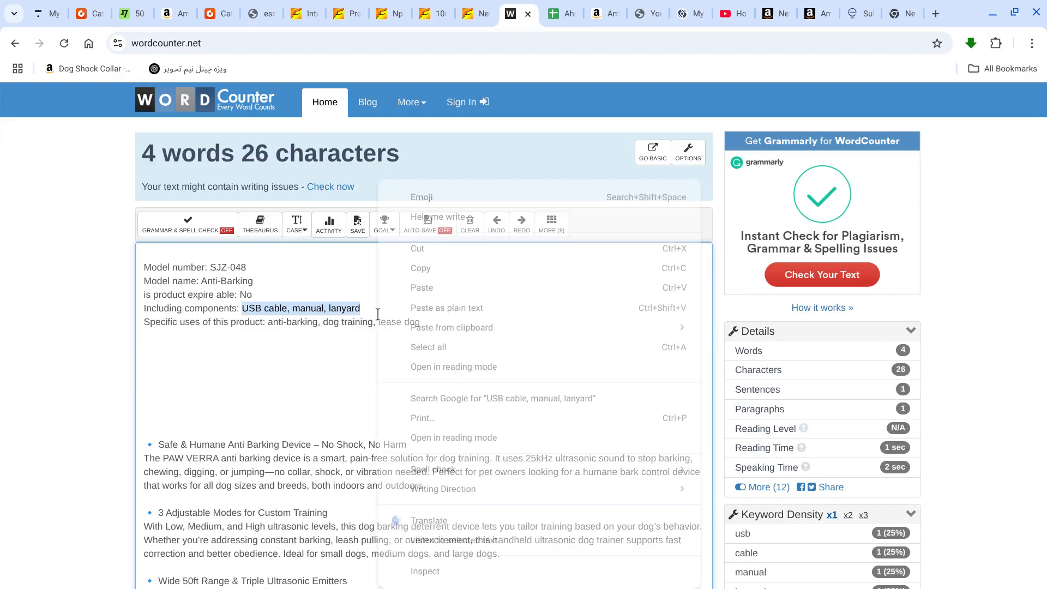
click(427, 267)
click(817, 14)
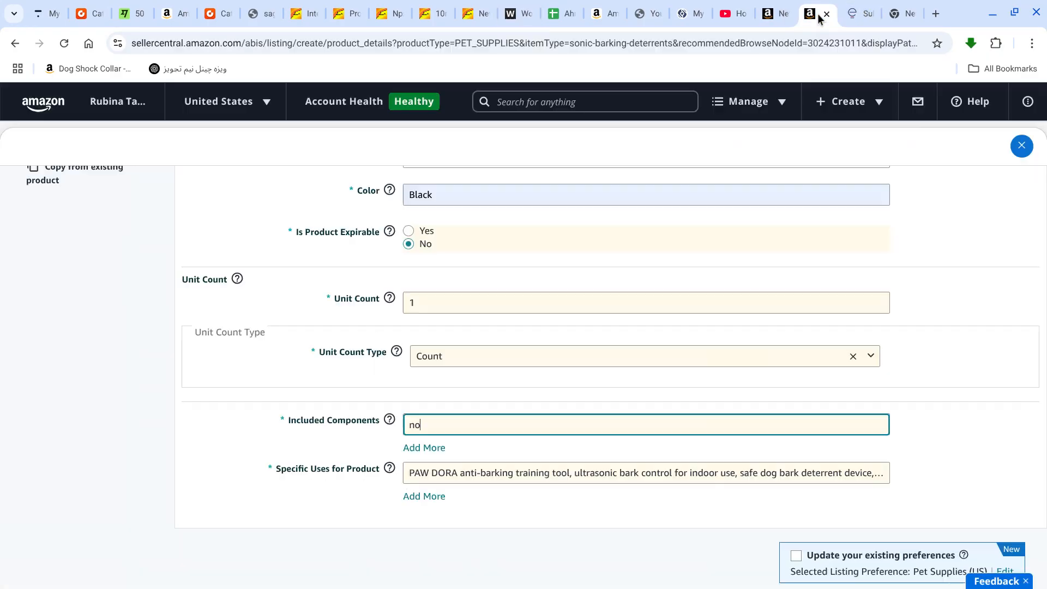
double_click(435, 424)
right_click(435, 424)
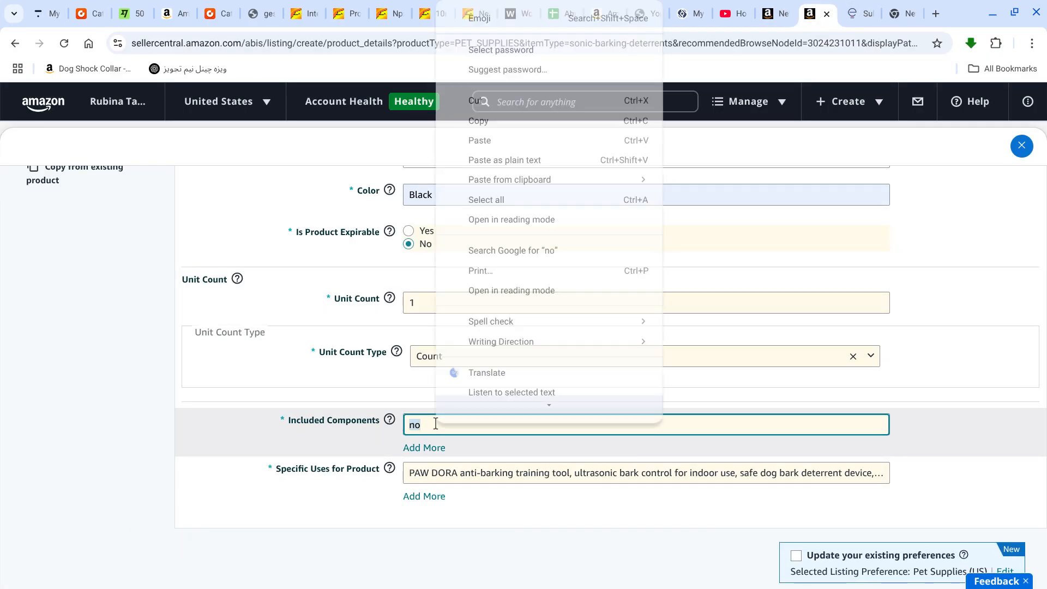
click(468, 154)
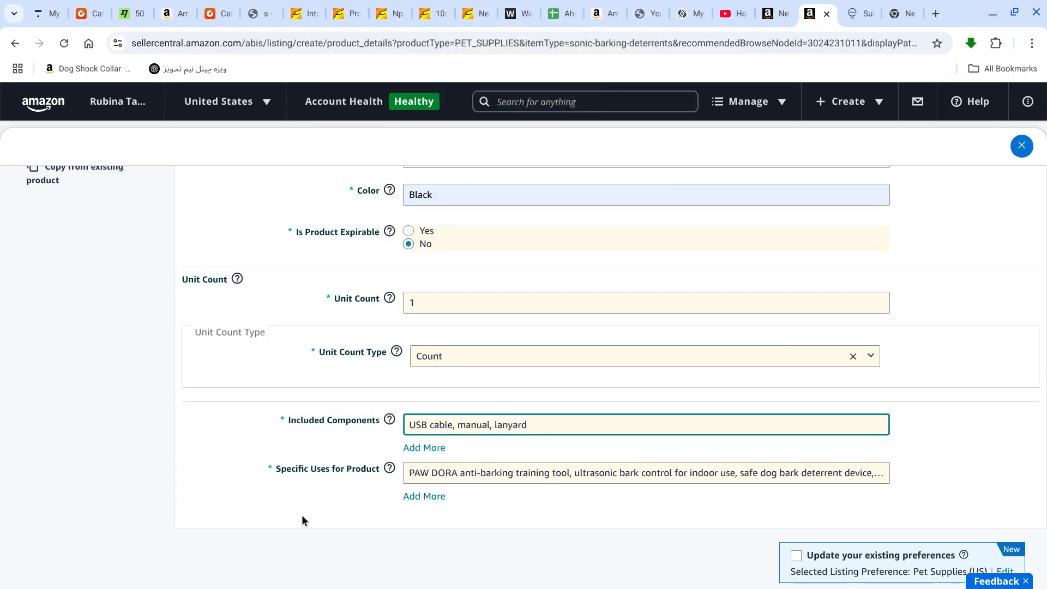
click(467, 474)
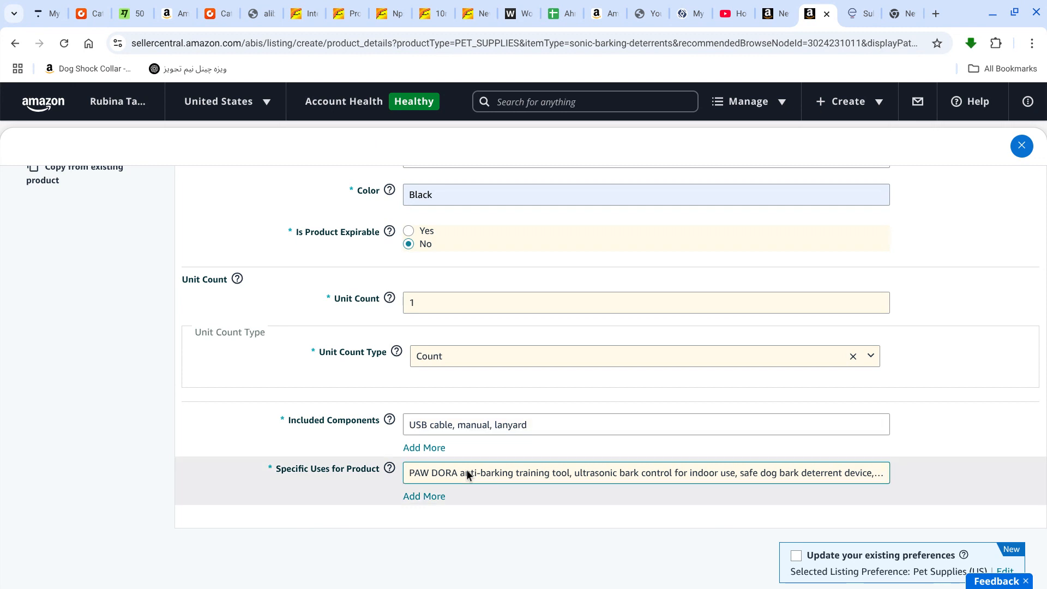
double_click(467, 474)
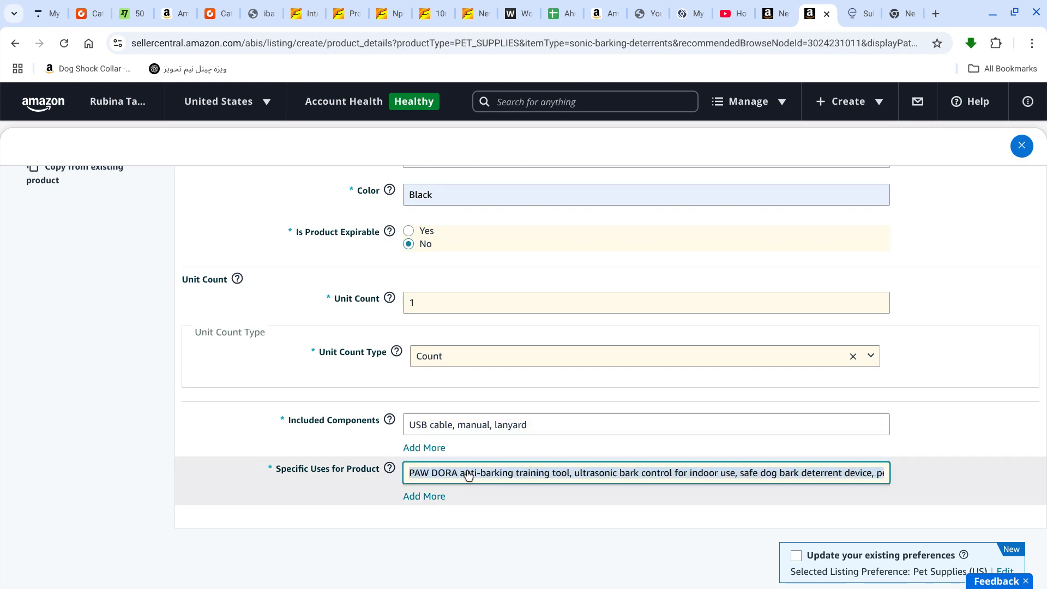
triple_click(467, 474)
click(467, 474)
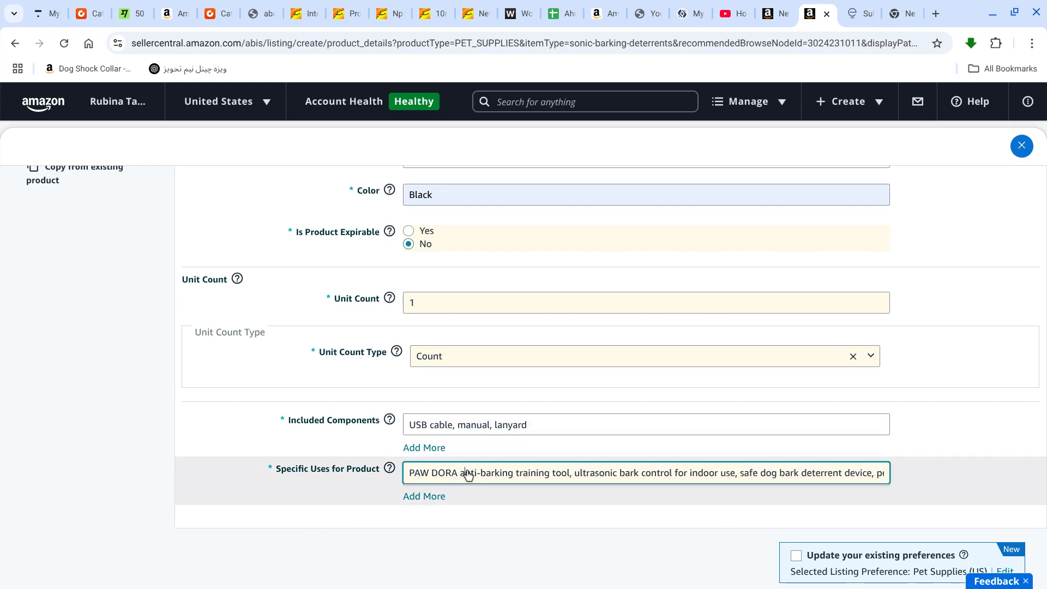
- Open the listing's Offer section and set Your Price to USD 29.99
scroll(467, 474, up, 5)
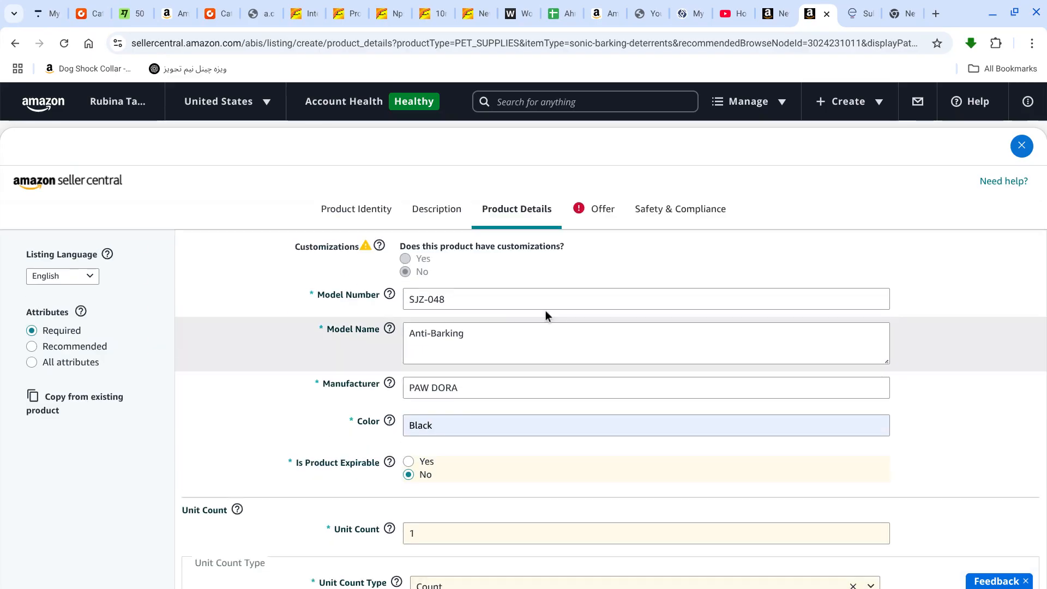
click(604, 209)
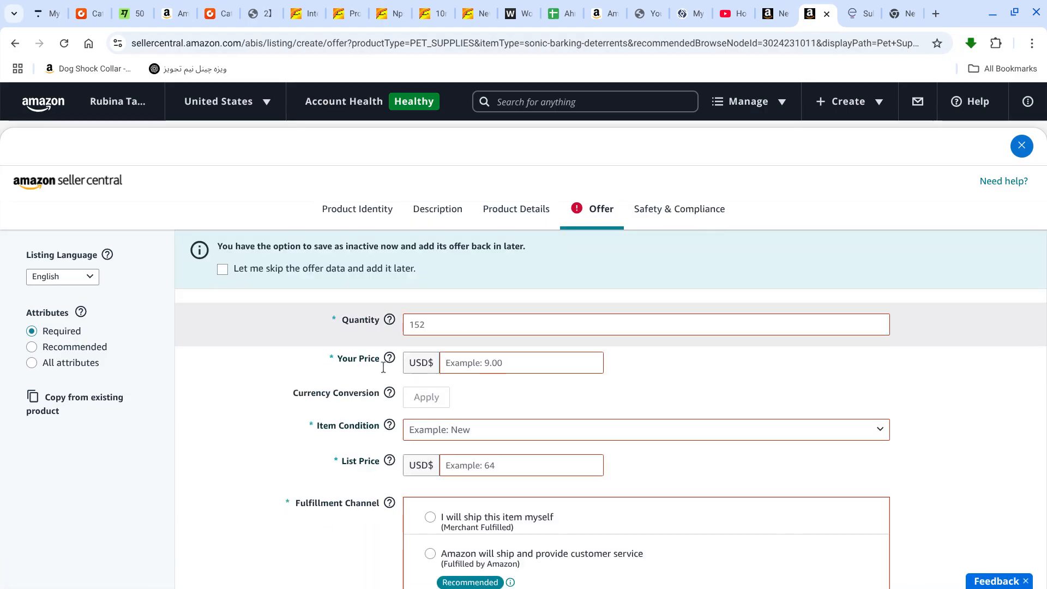
click(495, 369)
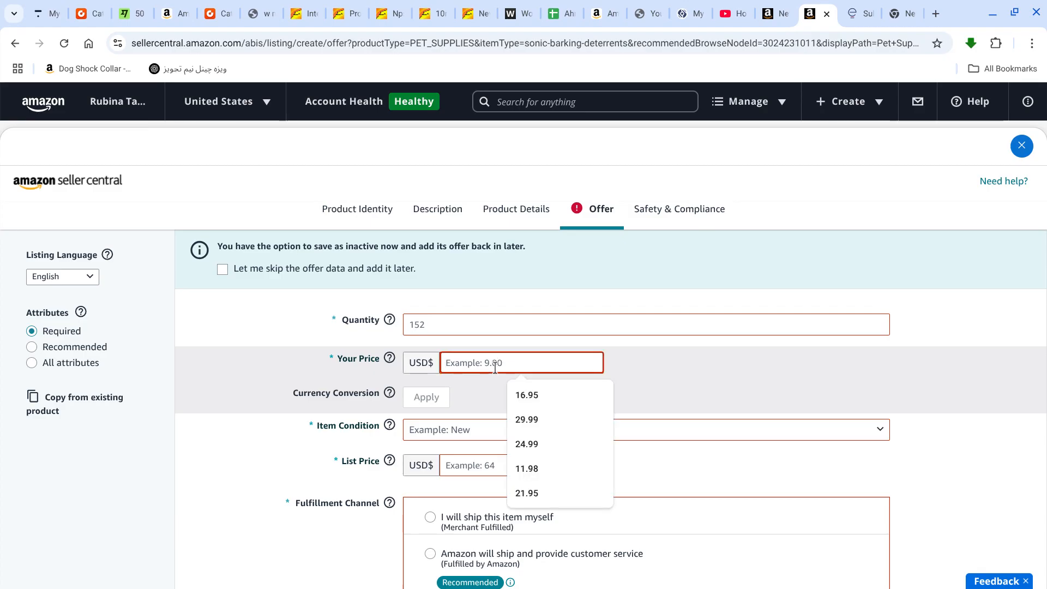
click(541, 421)
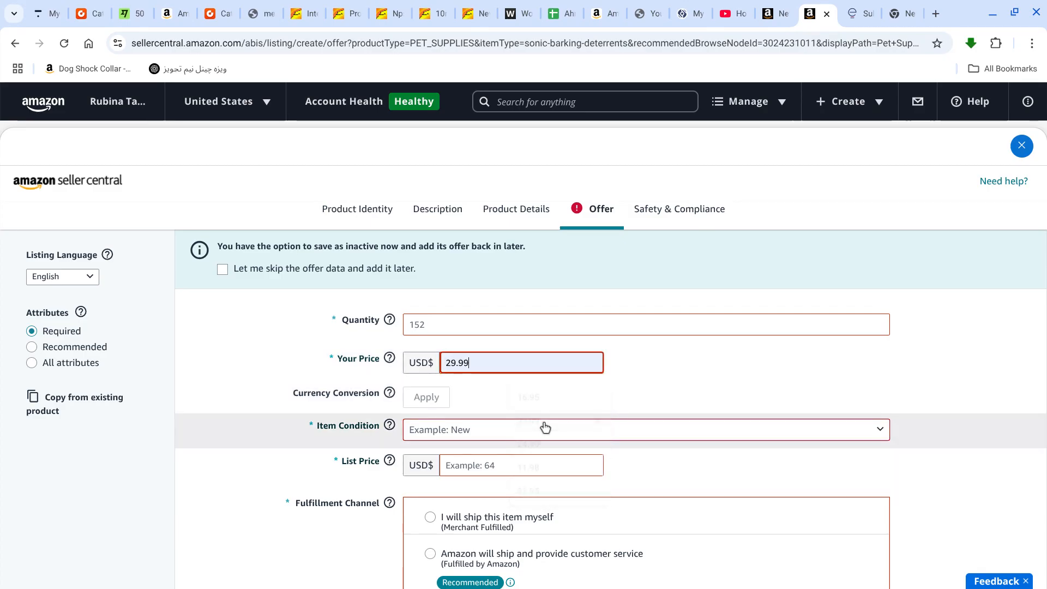
- Set the offer's Item Condition to New and its List Price to USD 29.99
click(453, 430)
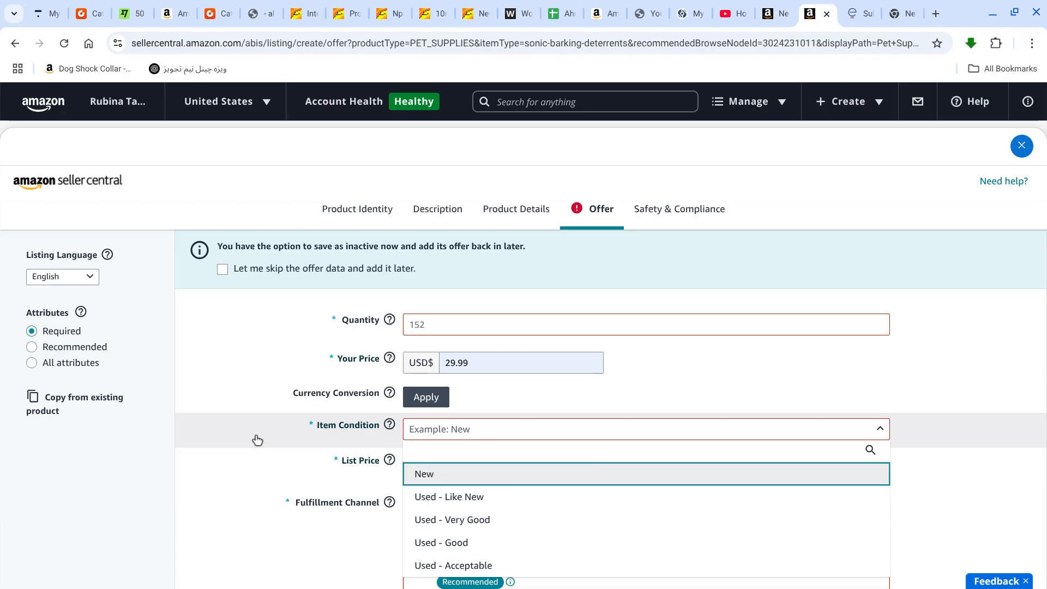
scroll(257, 437, down, 2)
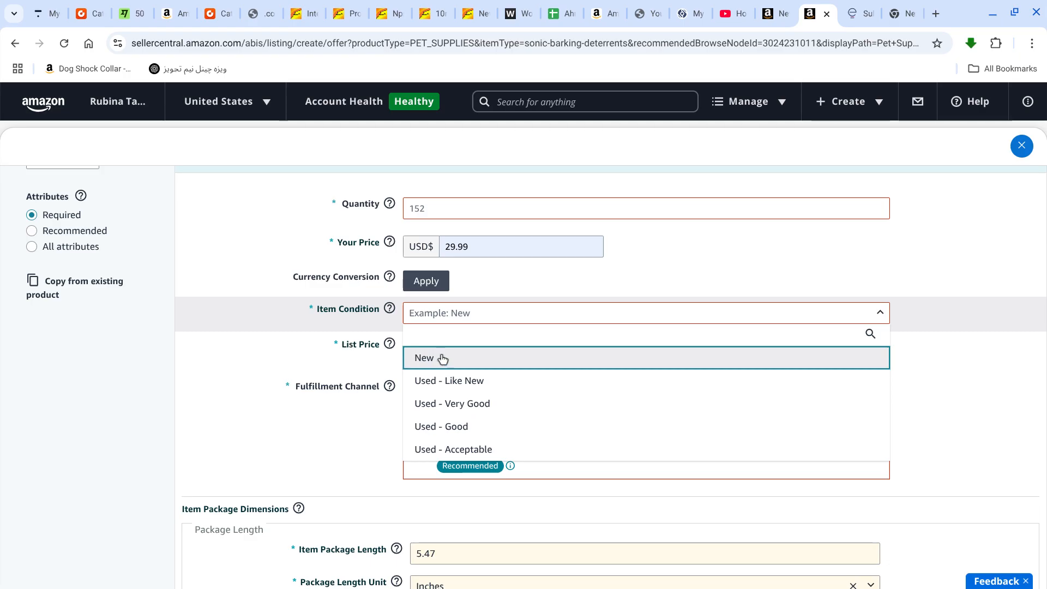
click(420, 360)
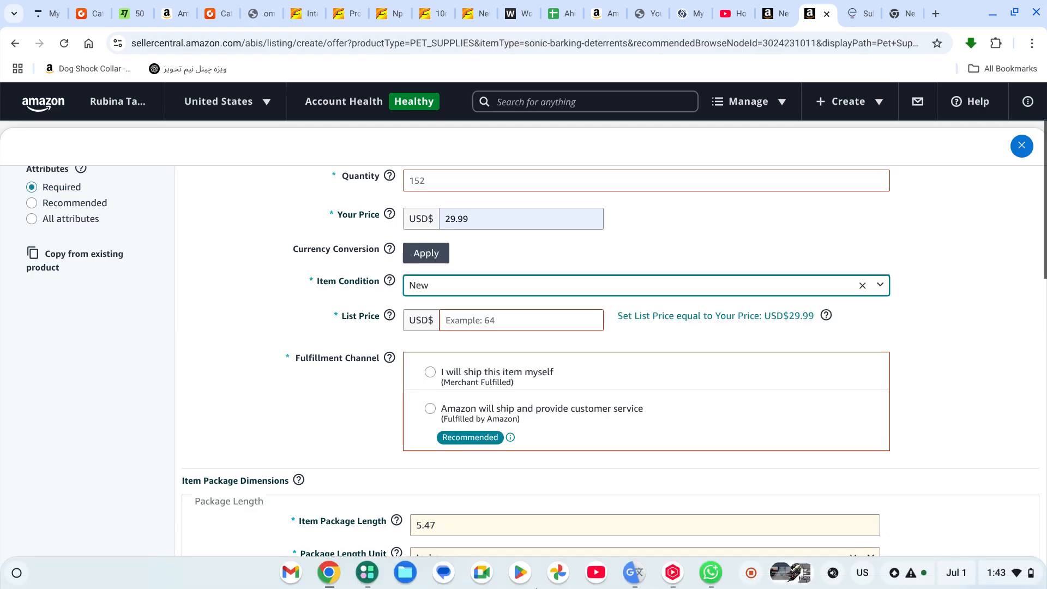
click(475, 324)
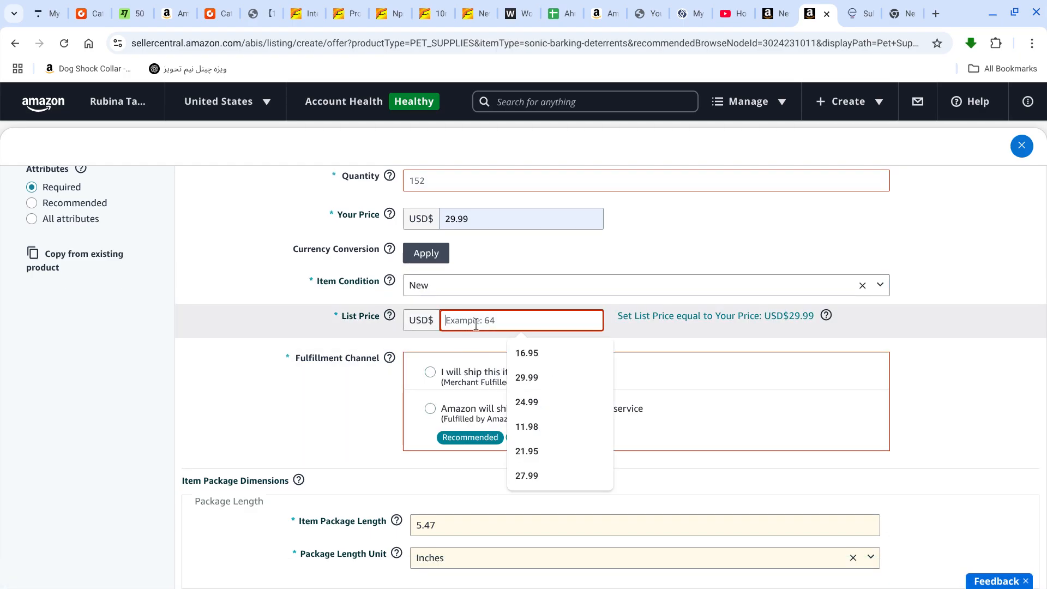
click(526, 378)
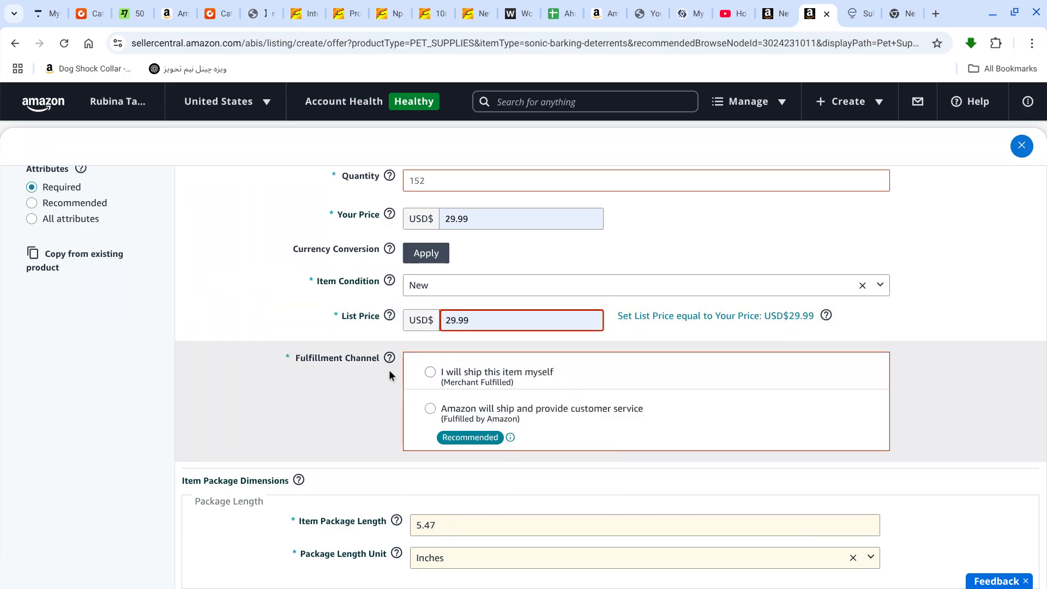
- Set the Fulfillment Channel to Amazon shipping and customer service (Fulfilled by Amazon)
scroll(427, 372, up, 1)
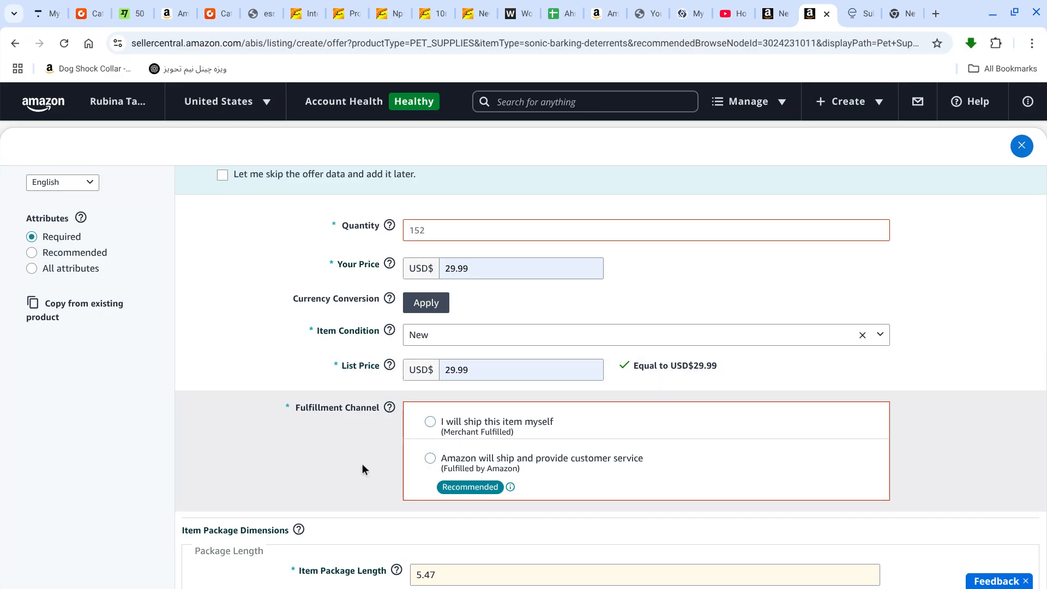
scroll(362, 464, up, 1)
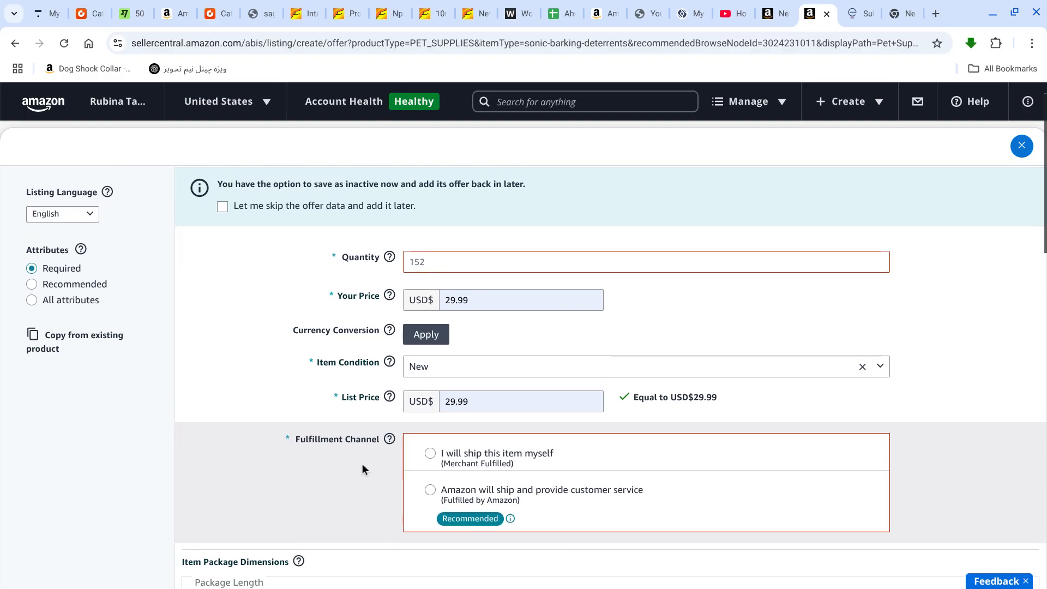
scroll(362, 463, down, 1)
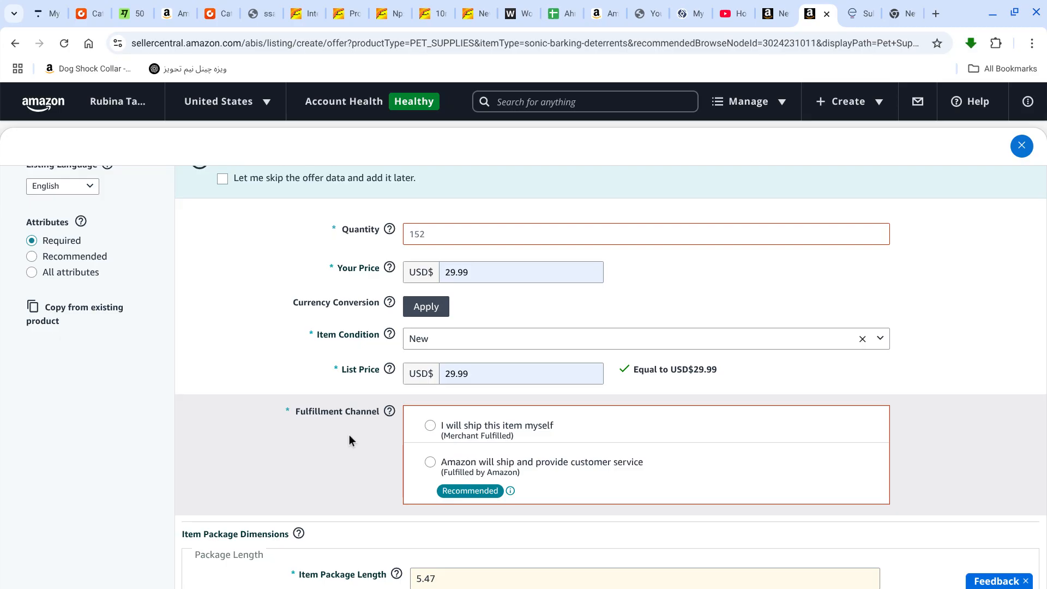
mouse_move(389, 411)
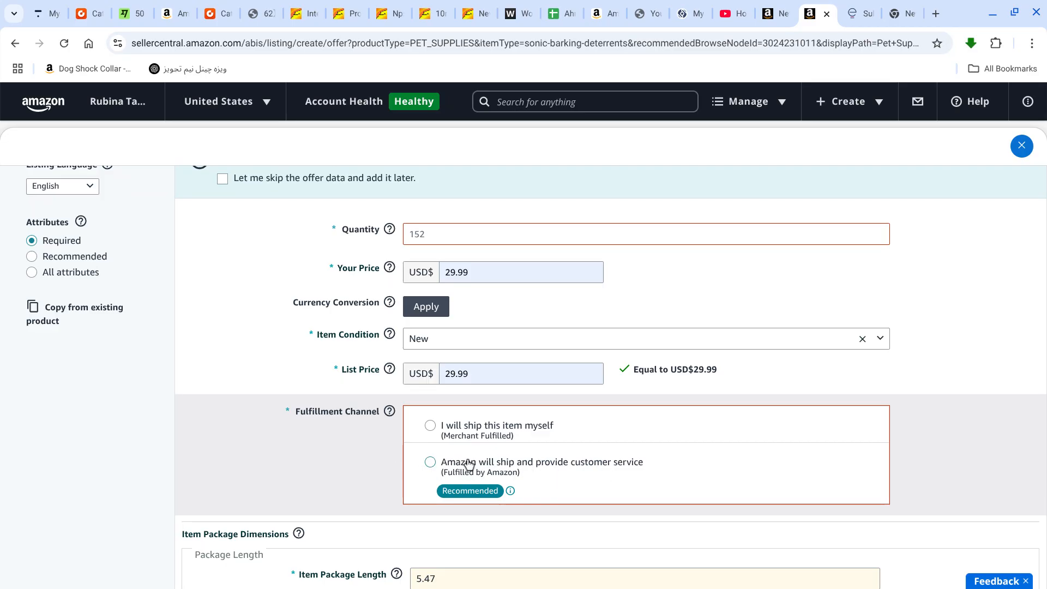
click(431, 463)
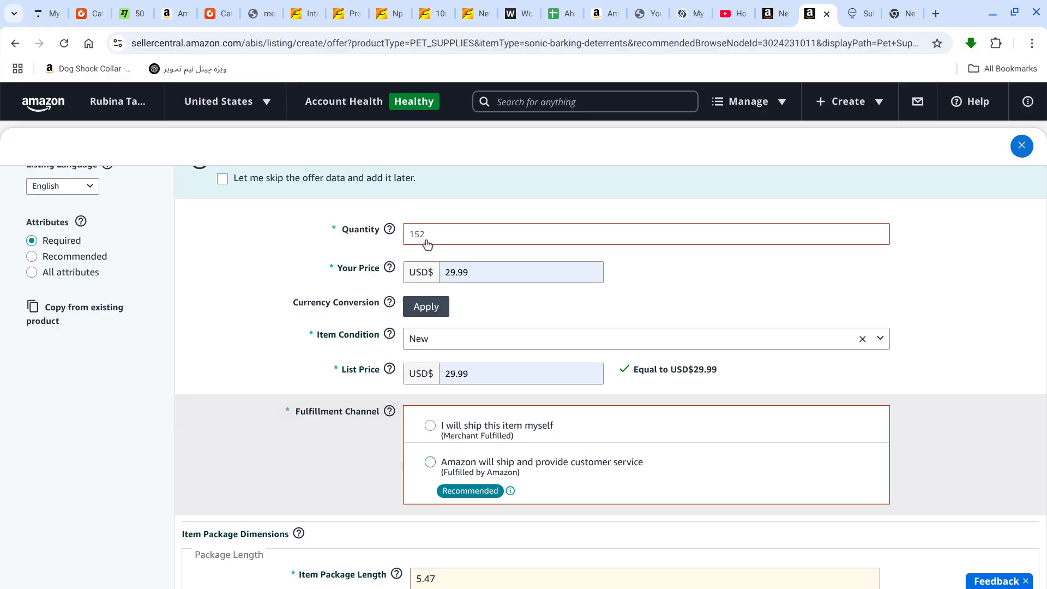
click(430, 462)
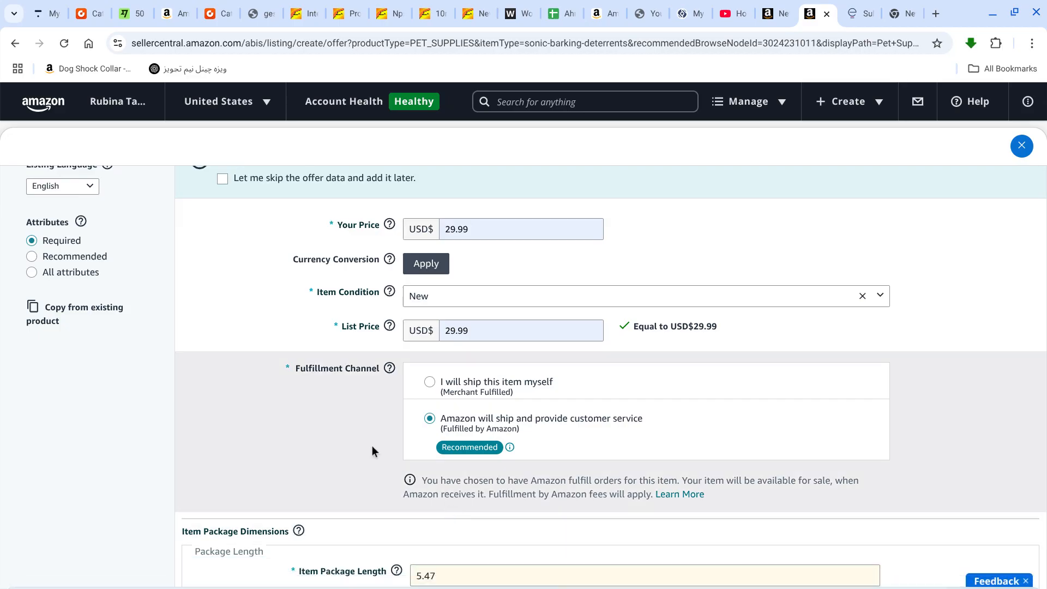
- Review the offer's Item Package Dimensions and Package Weight fields, focusing on the package length
scroll(356, 430, up, 1)
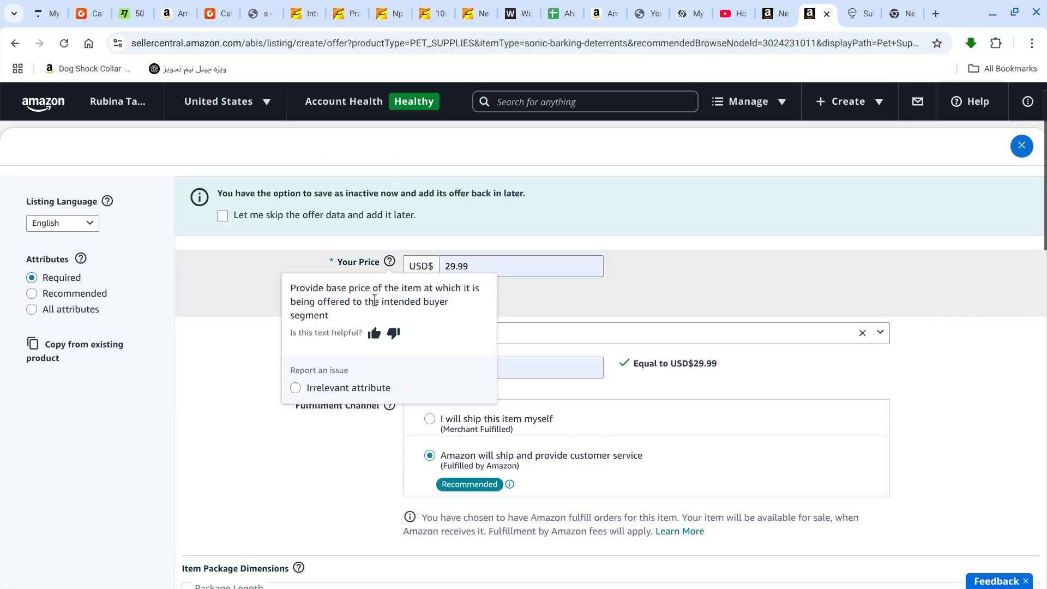
scroll(260, 388, down, 5)
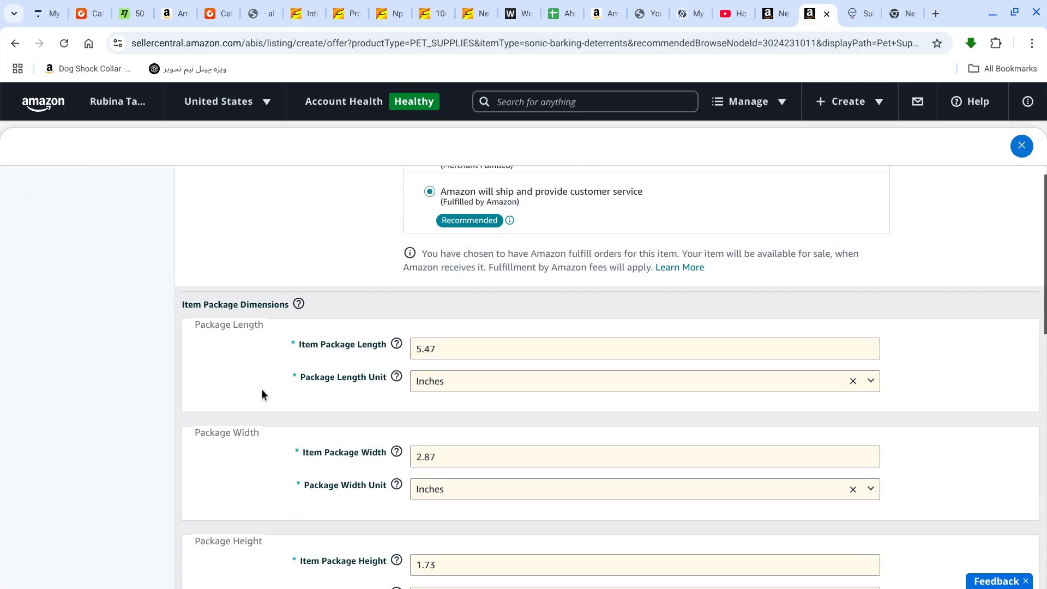
mouse_move(391, 380)
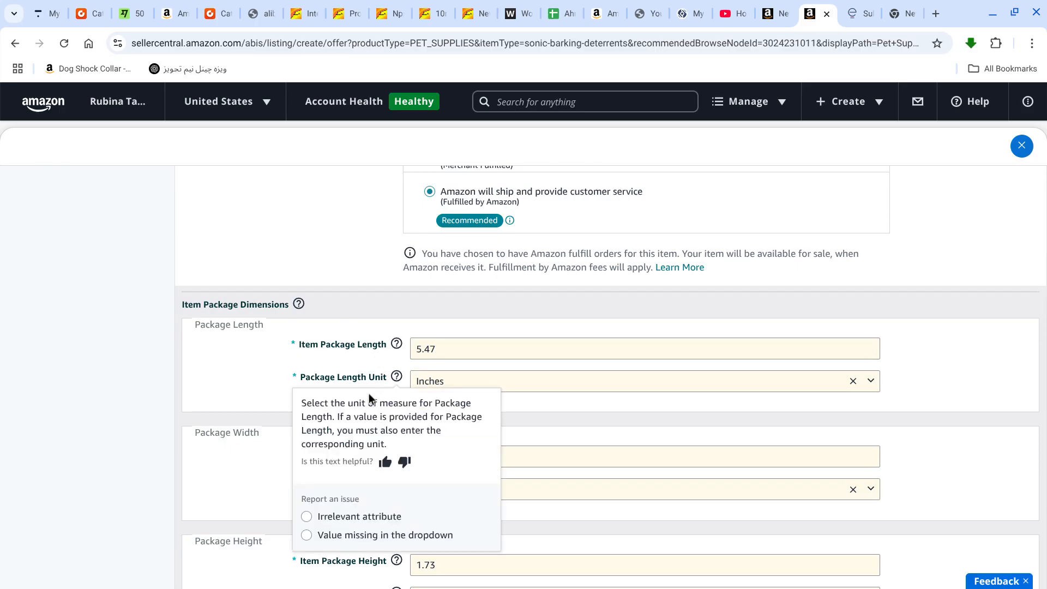
scroll(368, 393, down, 1)
scroll(376, 508, down, 3)
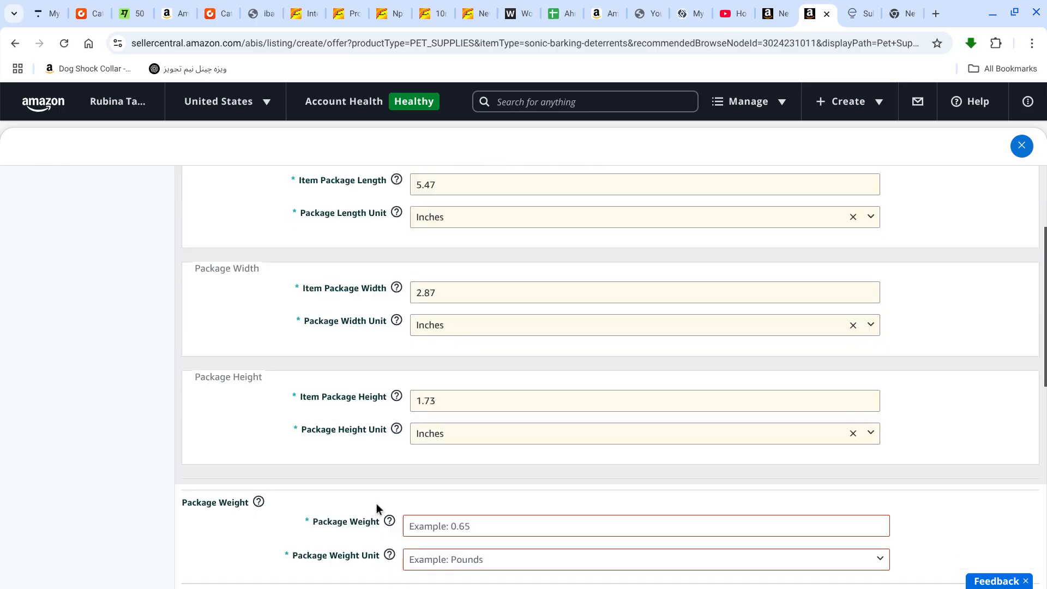
scroll(381, 507, up, 1)
scroll(386, 430, down, 1)
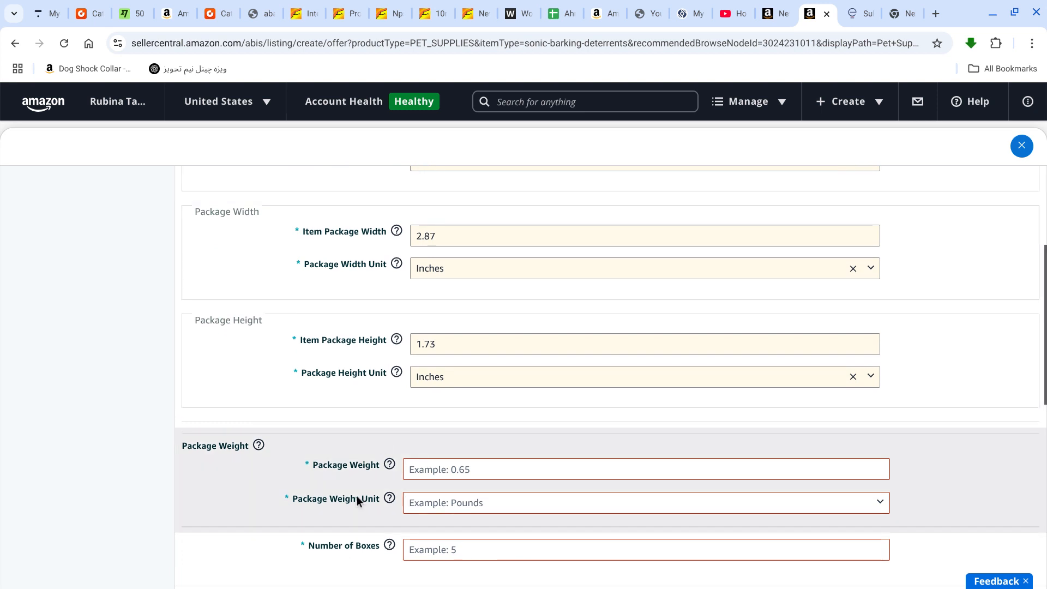
scroll(349, 465, up, 5)
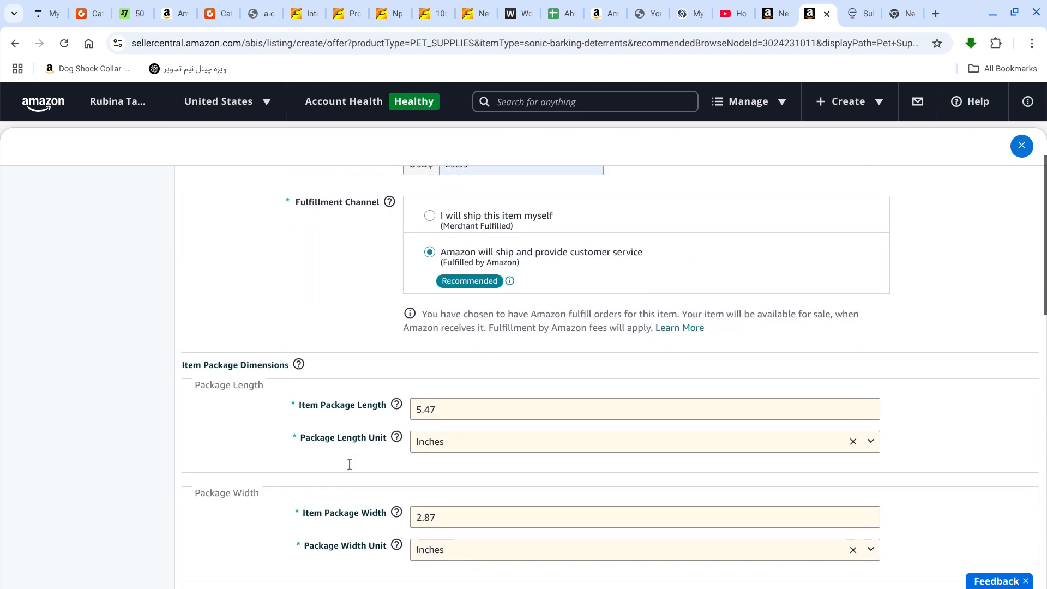
click(478, 415)
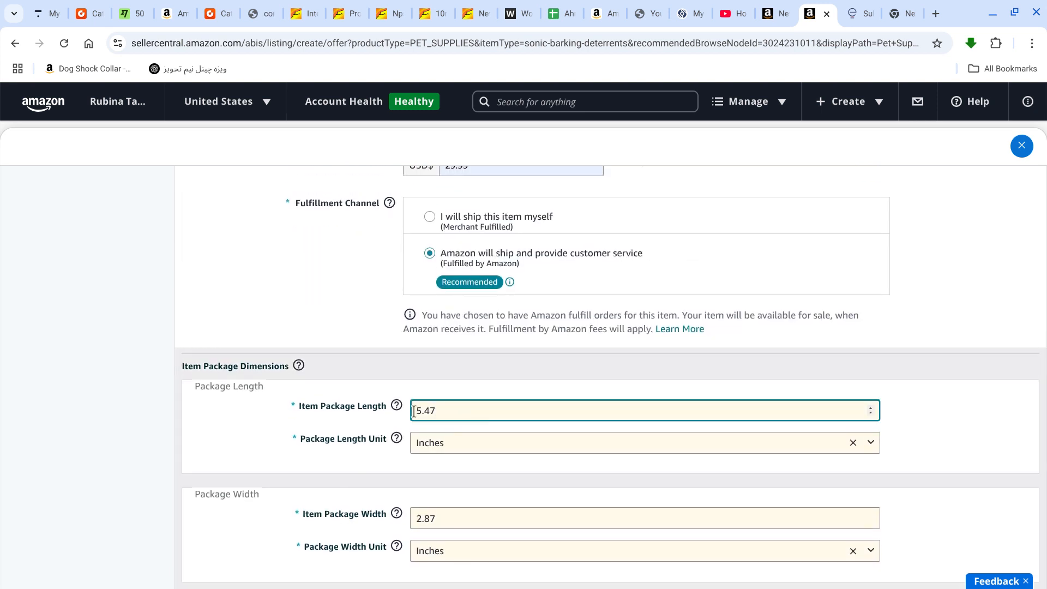
click(297, 410)
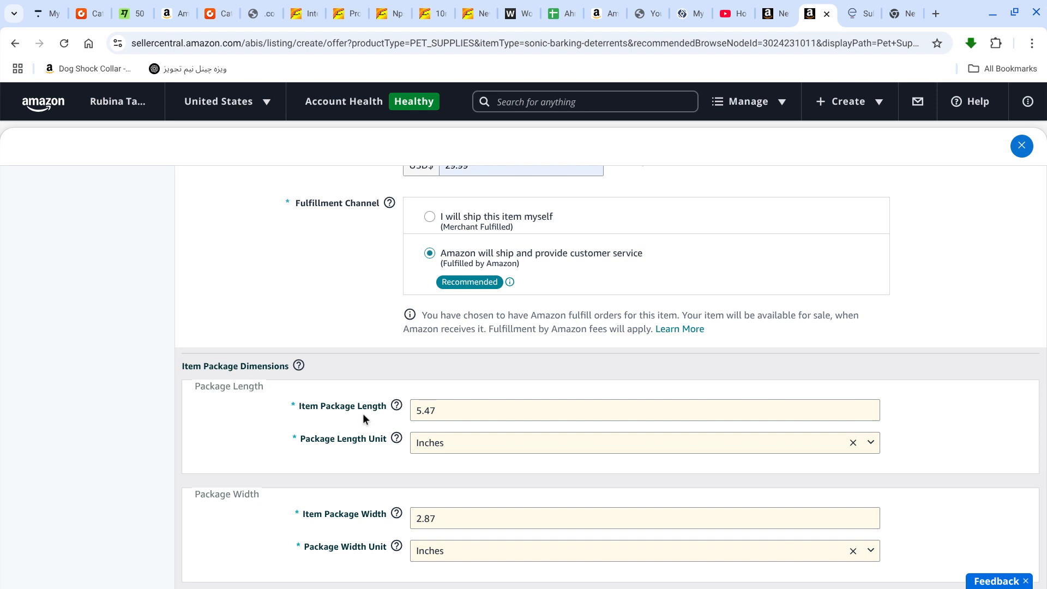
- Check the package length, width and height entries and look through the available length units, keeping Inches
scroll(332, 492, down, 2)
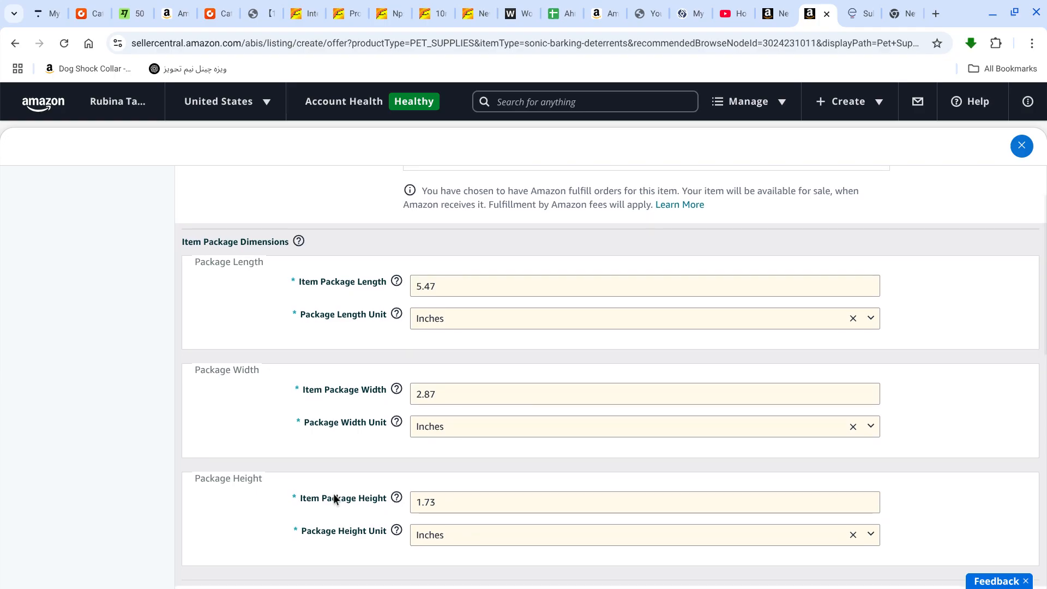
scroll(334, 498, up, 6)
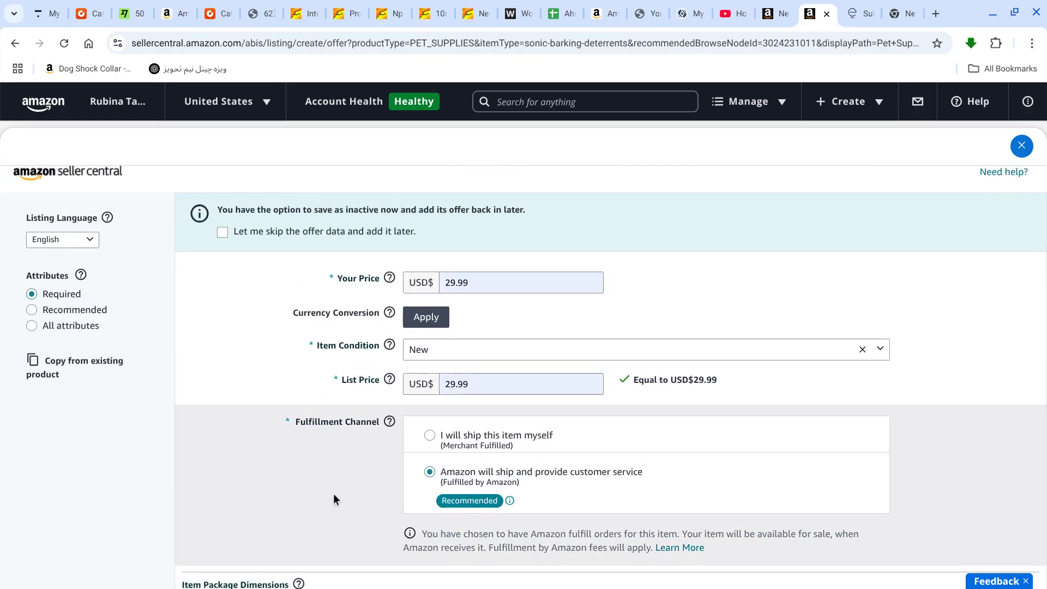
scroll(334, 498, down, 4)
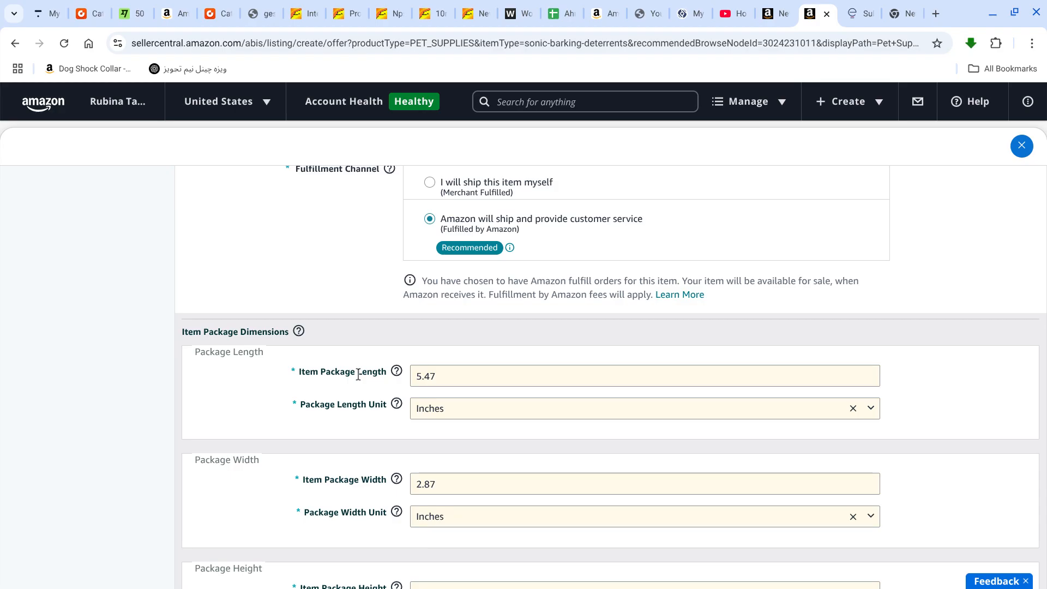
scroll(358, 375, down, 2)
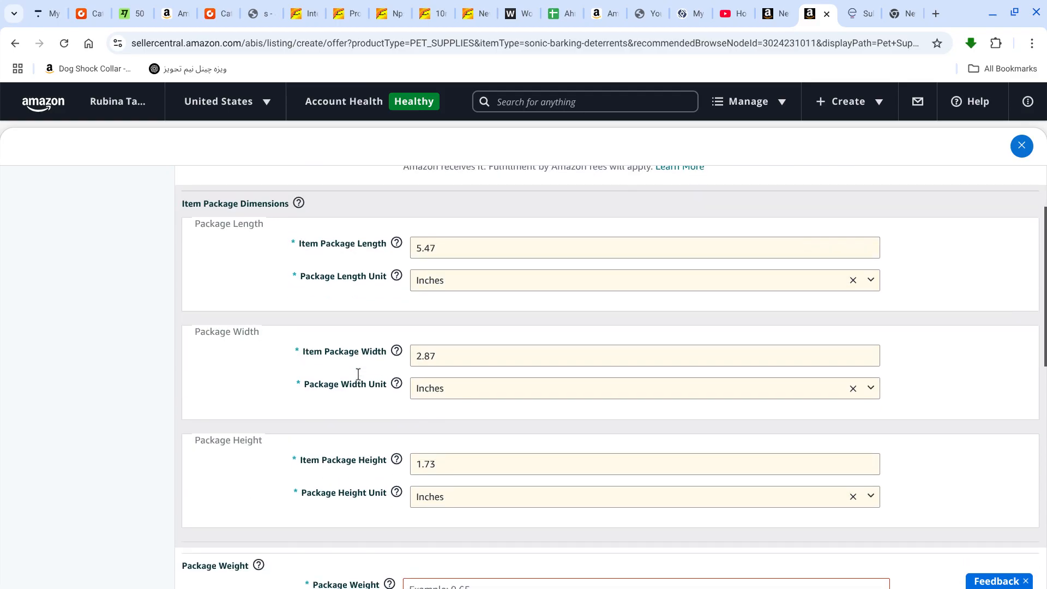
click(496, 463)
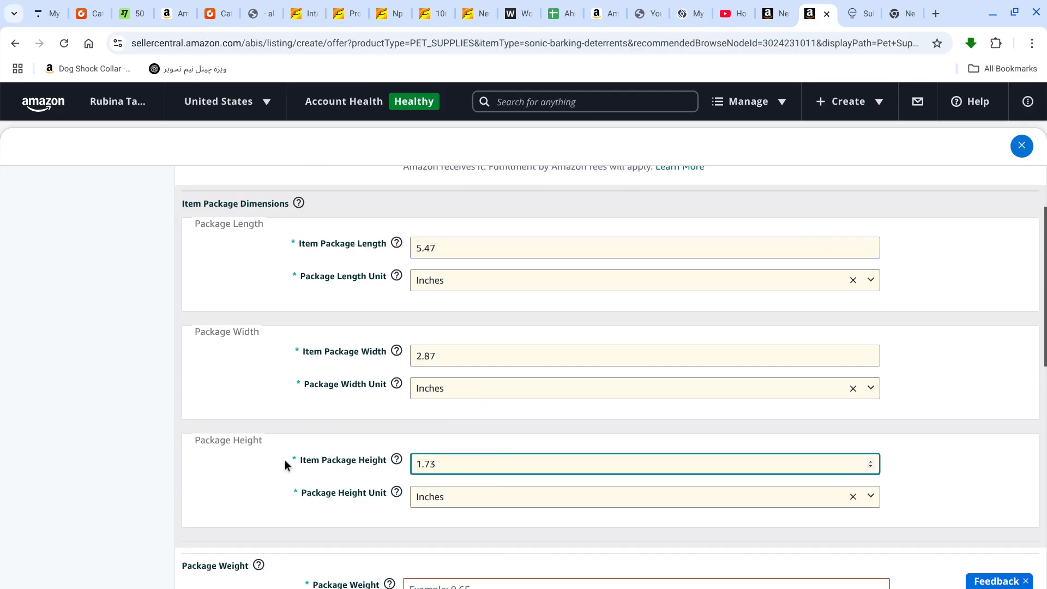
click(265, 437)
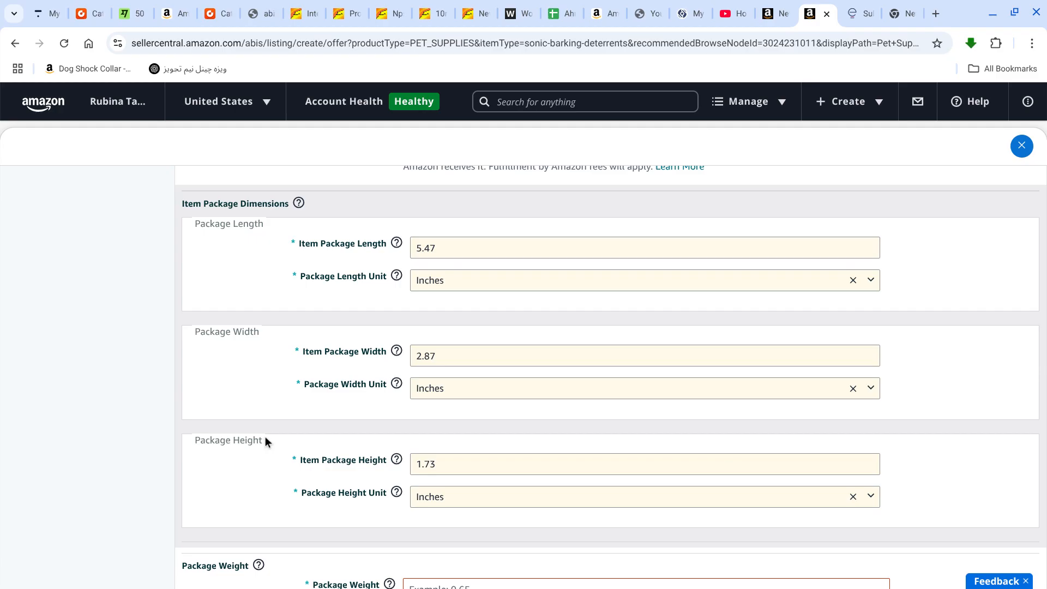
scroll(265, 437, up, 1)
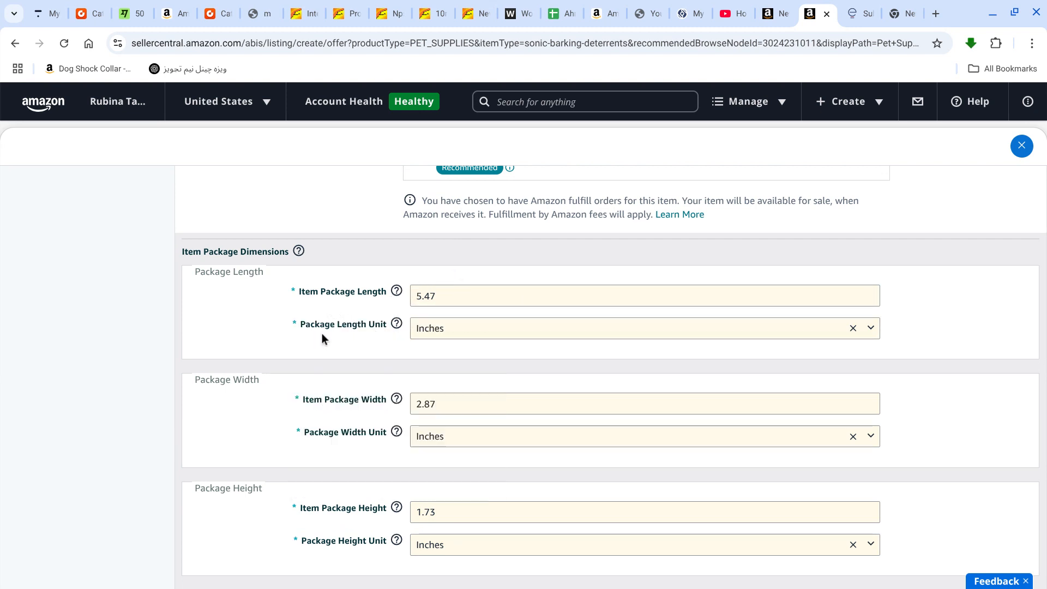
click(517, 334)
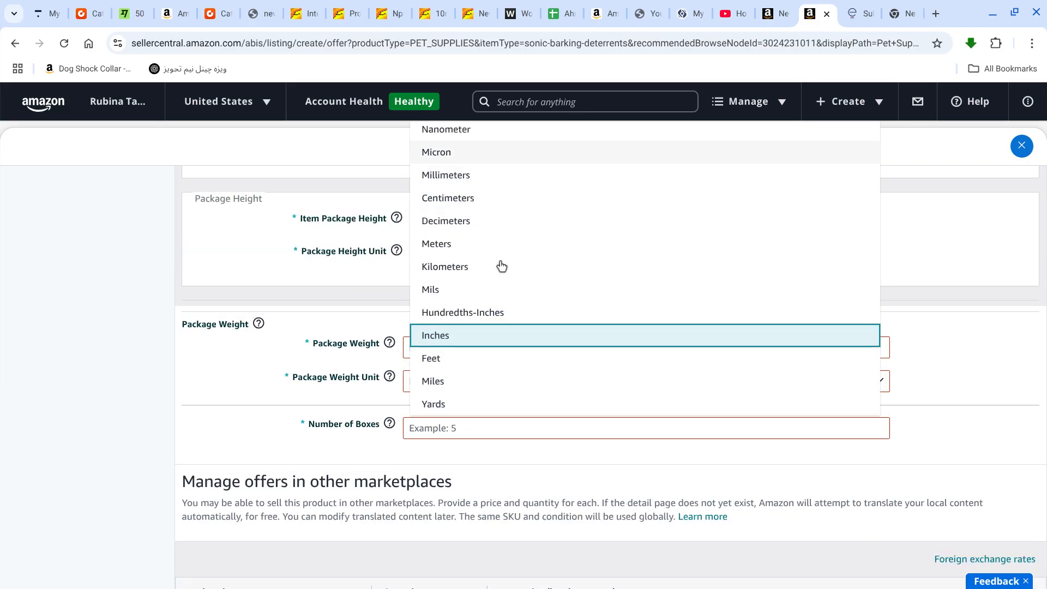
click(512, 341)
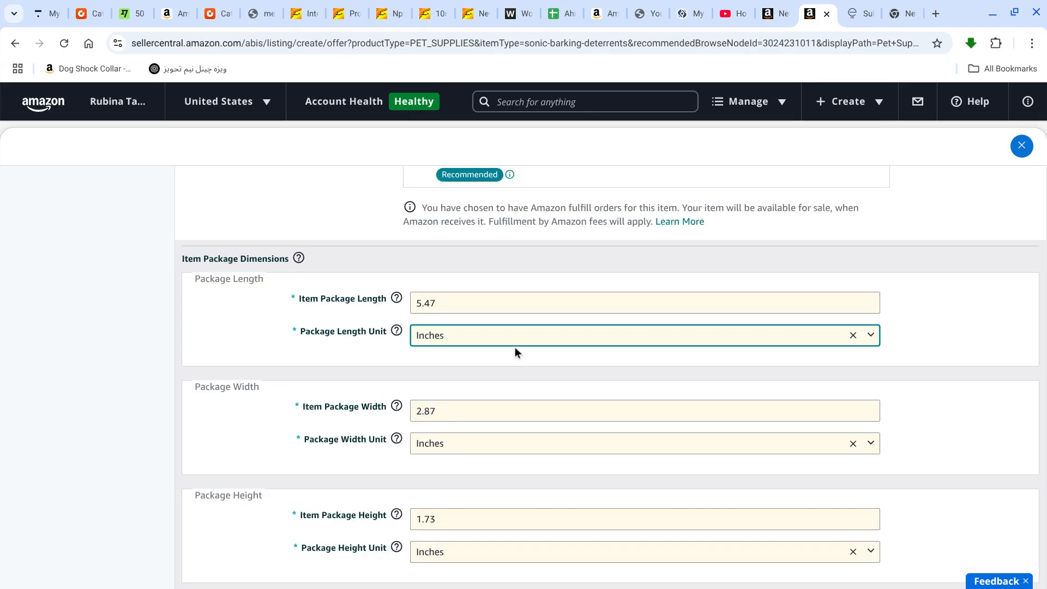
- Enter 3.28 as the Package Weight in the offer details
scroll(514, 346, down, 2)
mouse_move(396, 385)
scroll(392, 436, down, 1)
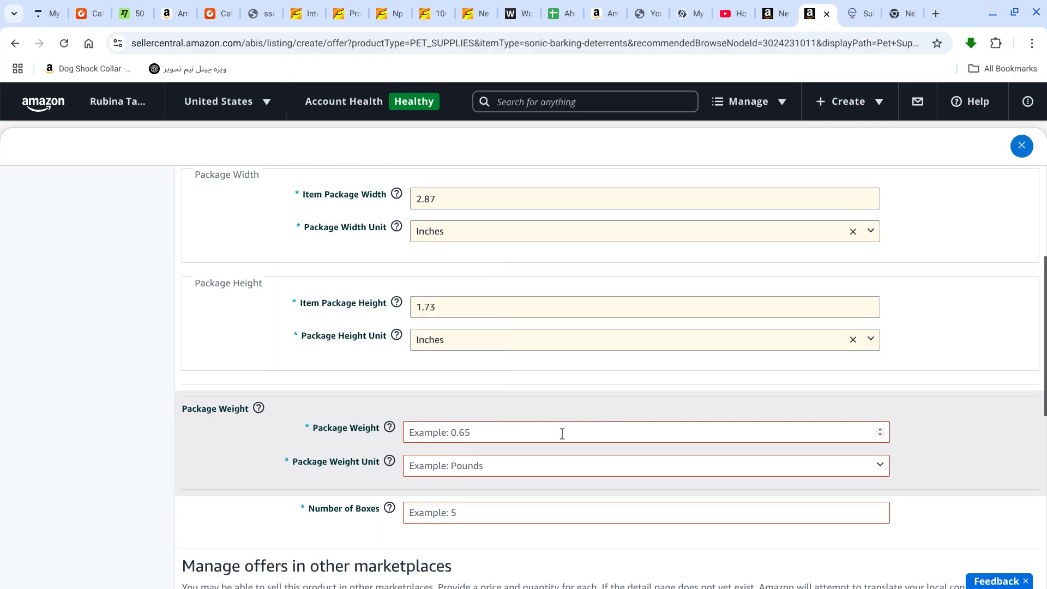
click(537, 436)
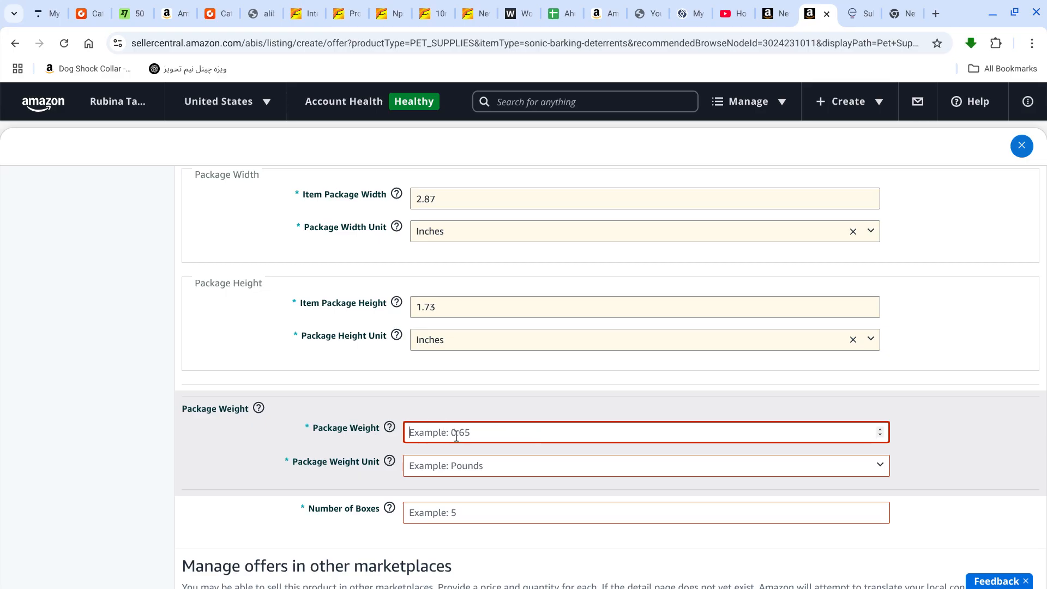
text(3.28)
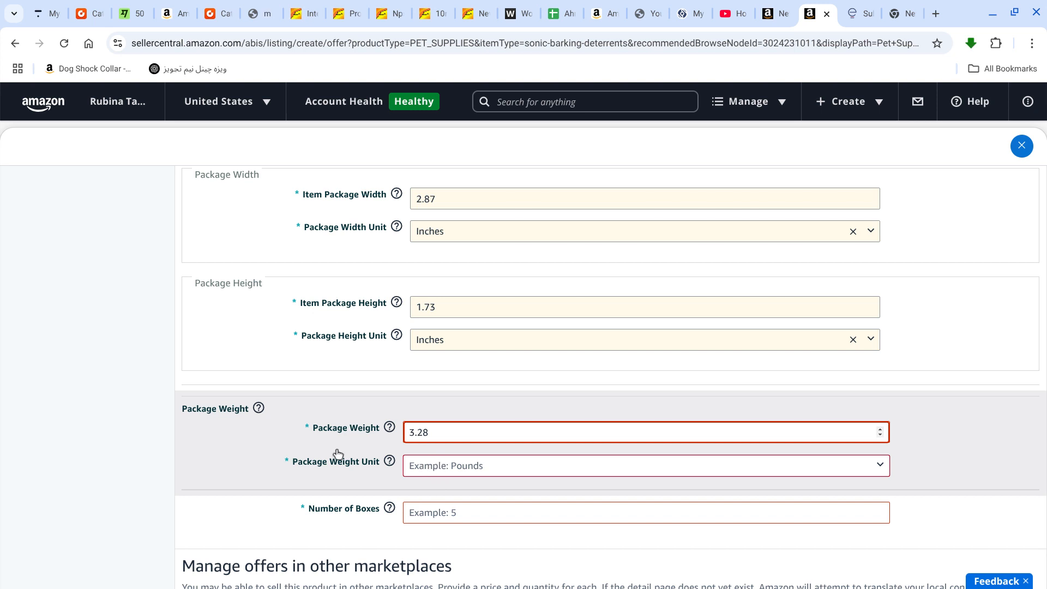
- Set the Package Weight Unit to Ounces and enter 1 as the Number of Boxes
click(476, 468)
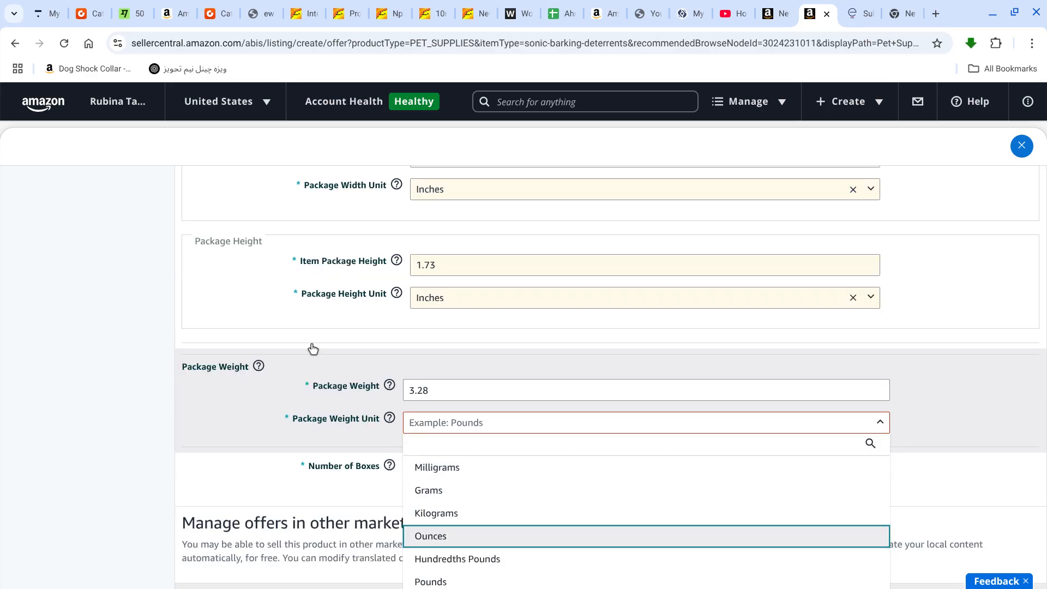
scroll(346, 406, down, 3)
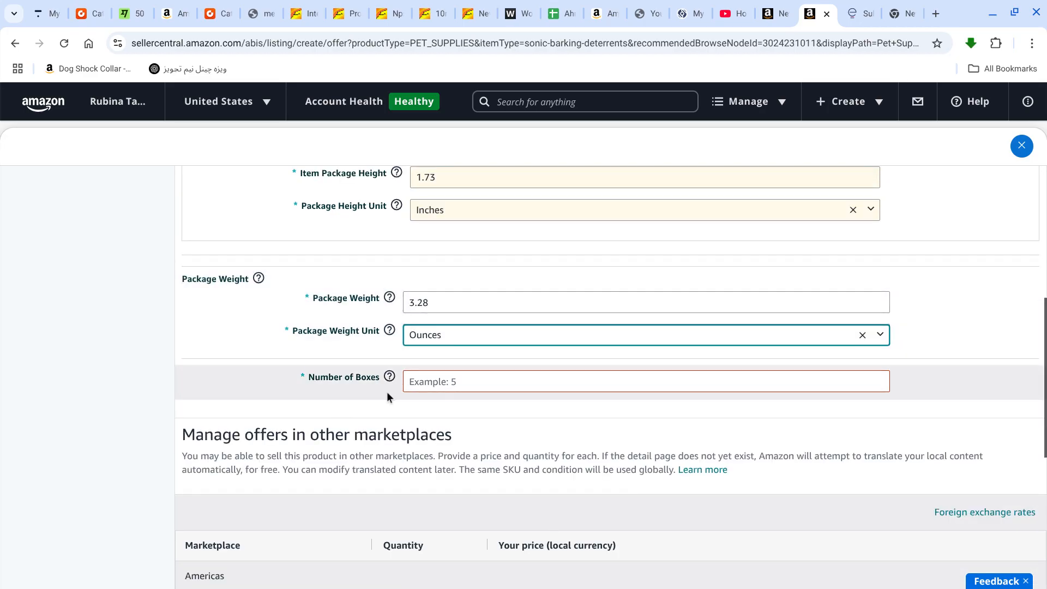
click(436, 382)
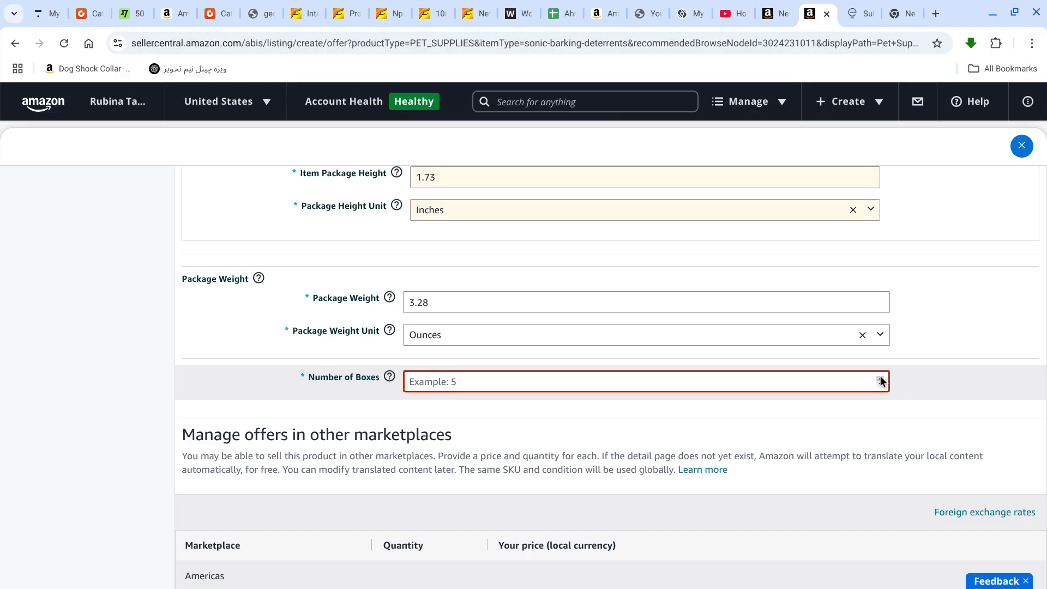
text(1)
- Review the offers in other marketplaces for the United States, Canada and Mexico, along with the entered offer data
scroll(919, 370, down, 4)
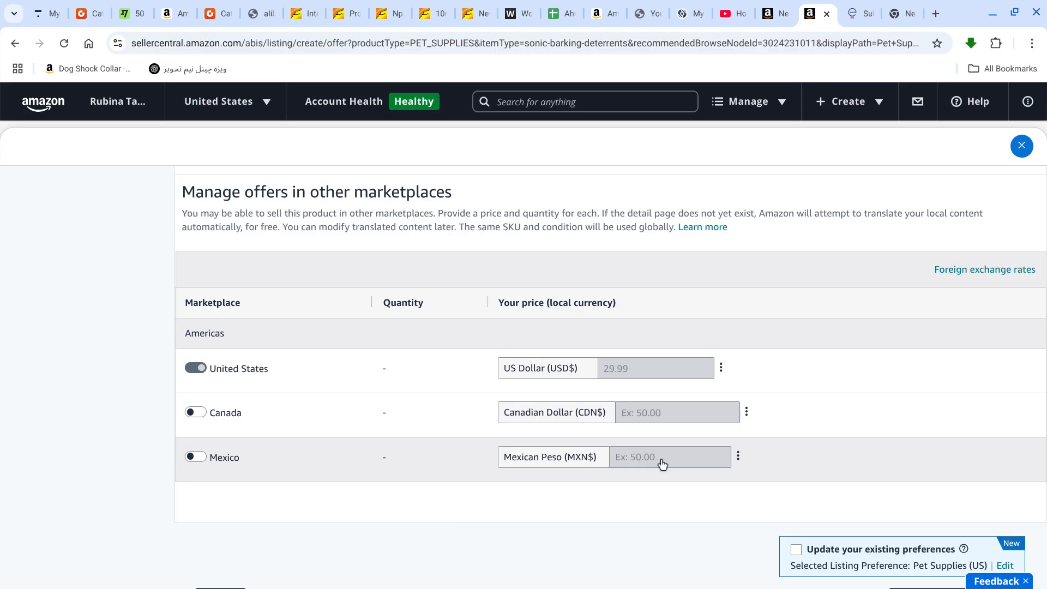
scroll(662, 462, down, 2)
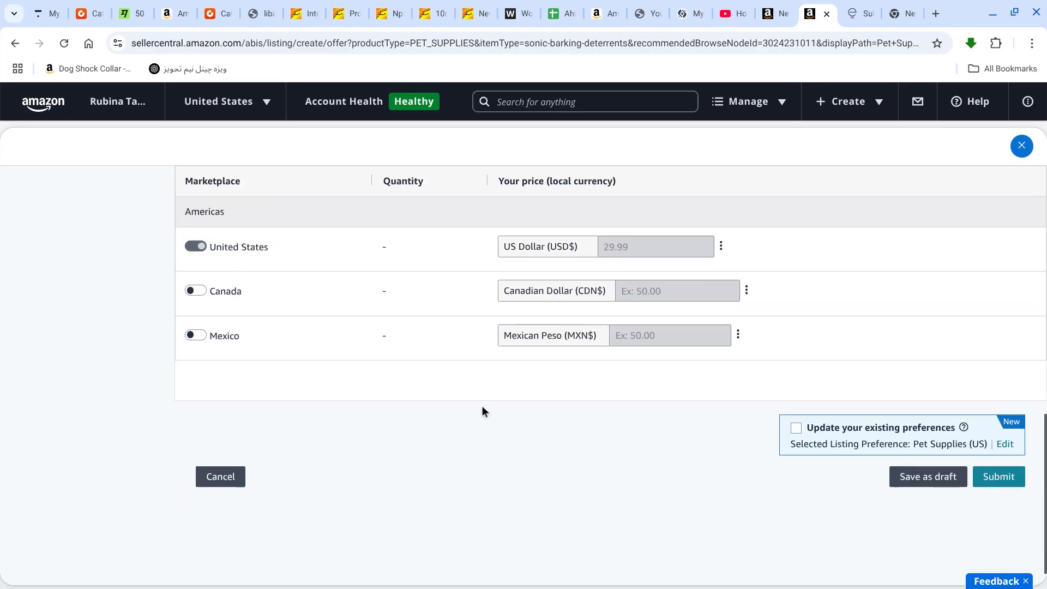
scroll(481, 406, up, 2)
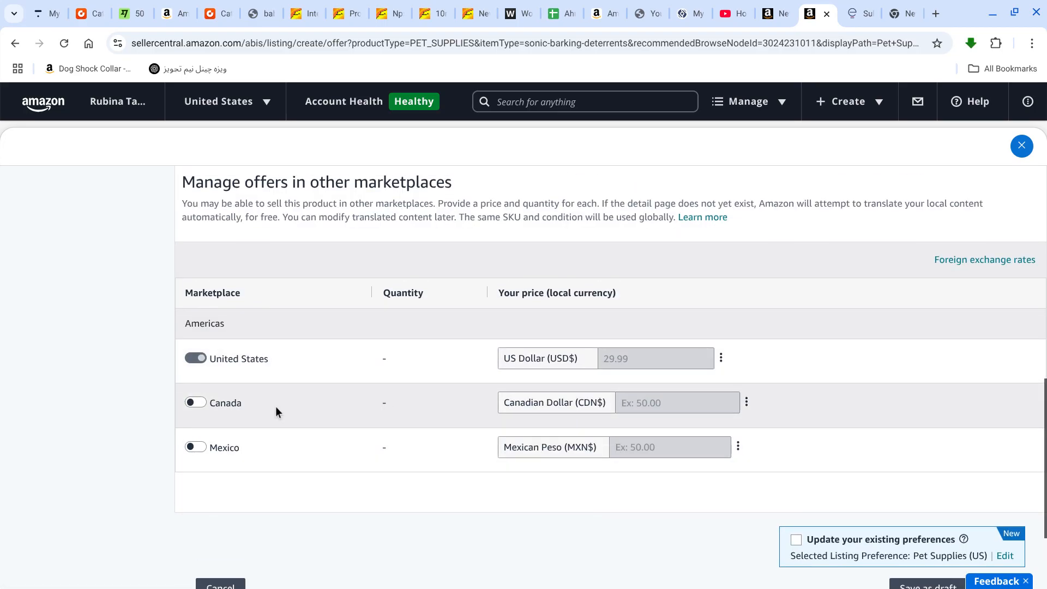
scroll(319, 419, up, 10)
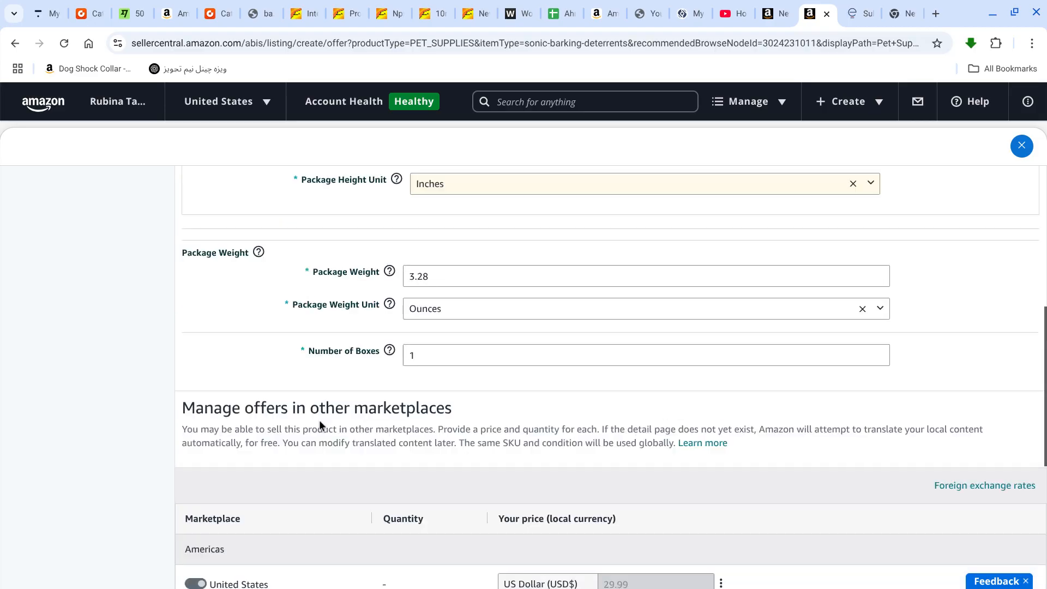
scroll(319, 420, up, 1)
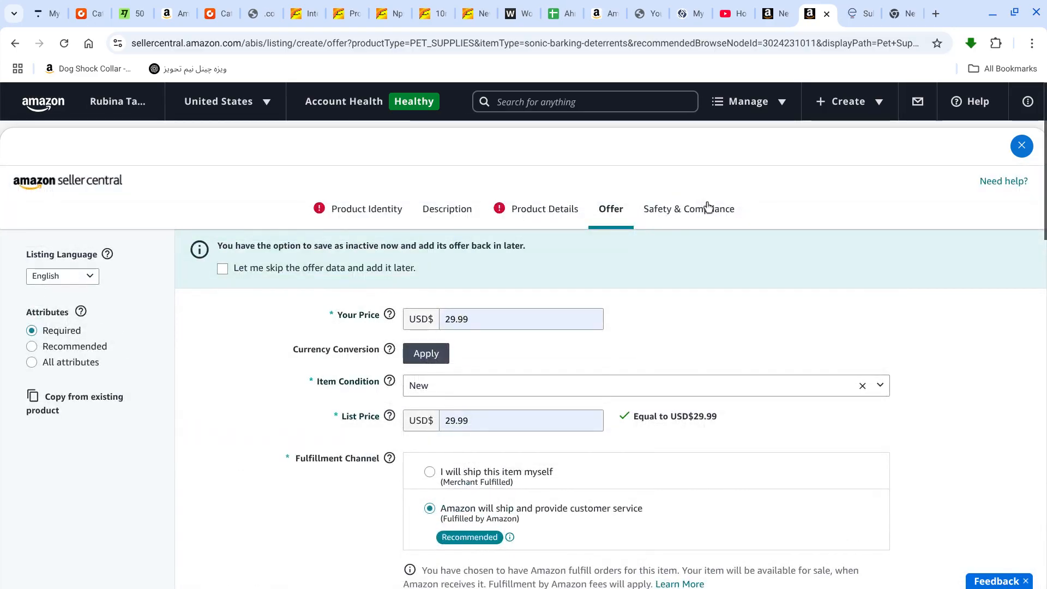
- Replace the Manufacturer in the listing's product details with "kwefoiwn"
click(693, 212)
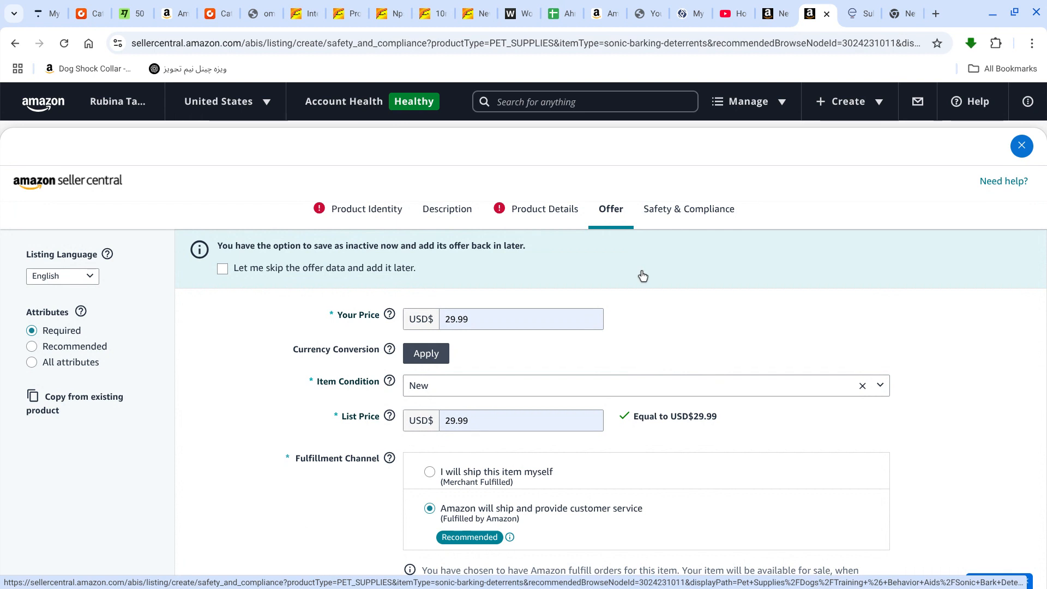
click(527, 214)
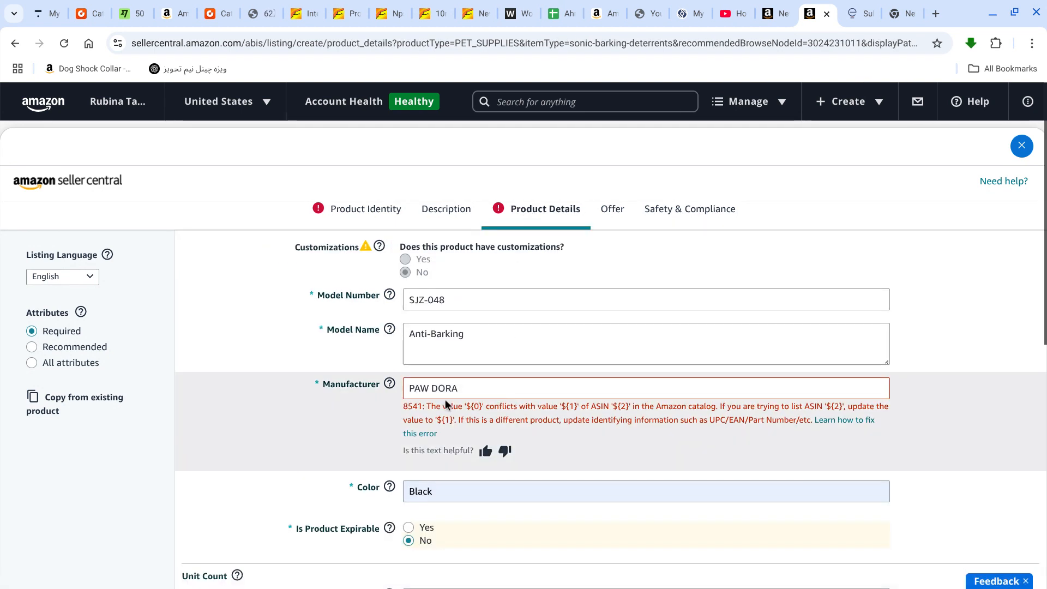
click(475, 393)
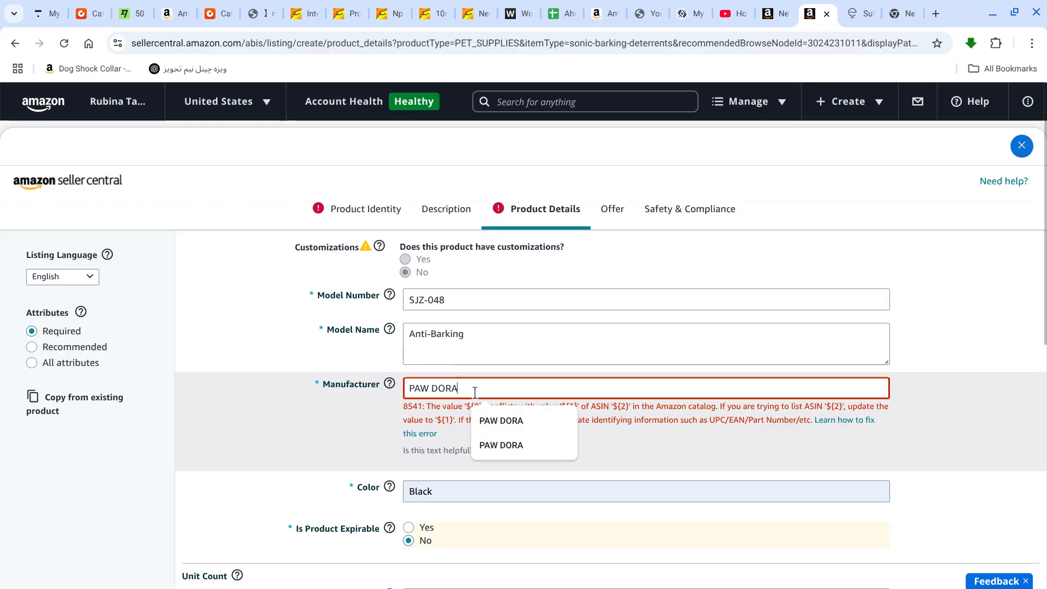
key(BackSpace)
key(BackSpace)
key(BackSpace)
key(BackSpace)
key(BackSpace)
key(BackSpace)
key(BackSpace)
key(BackSpace)
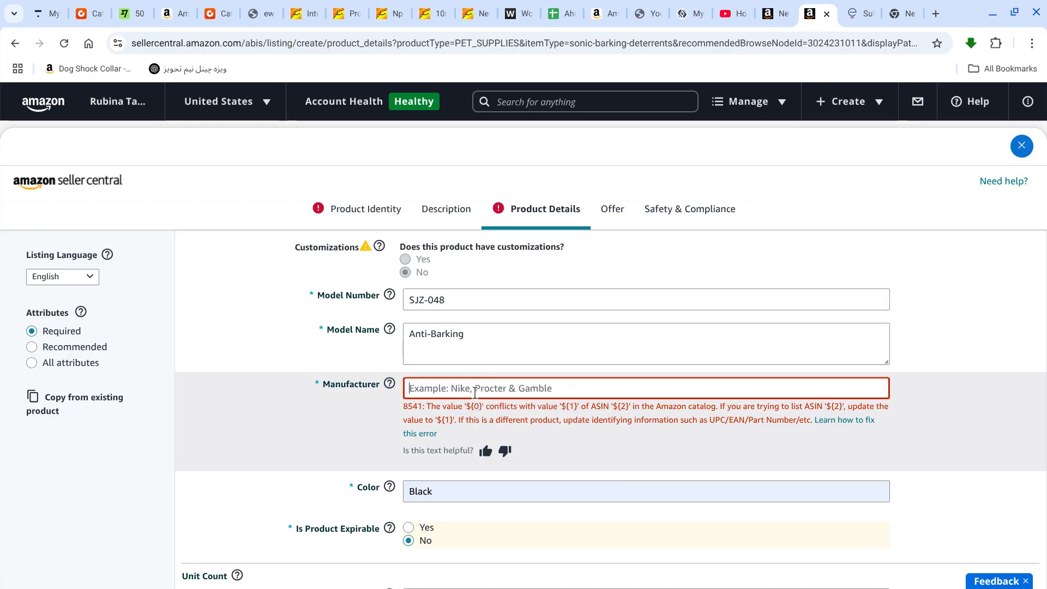
text(kwefoiwn)
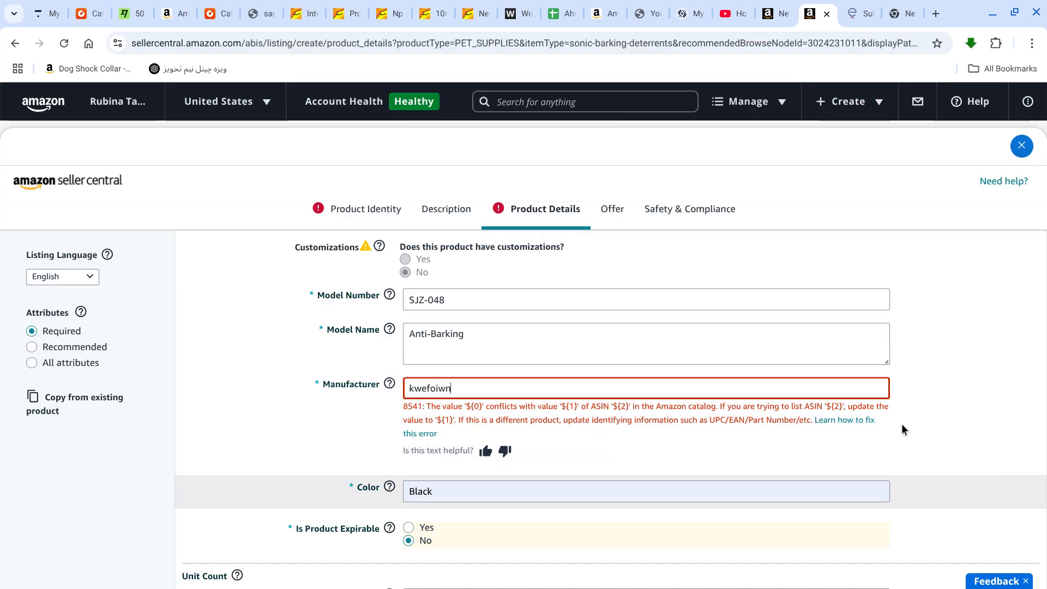
- Open the Safety & Compliance section and look through the Battery Cell Composition options, keeping Lithium Ion
click(673, 208)
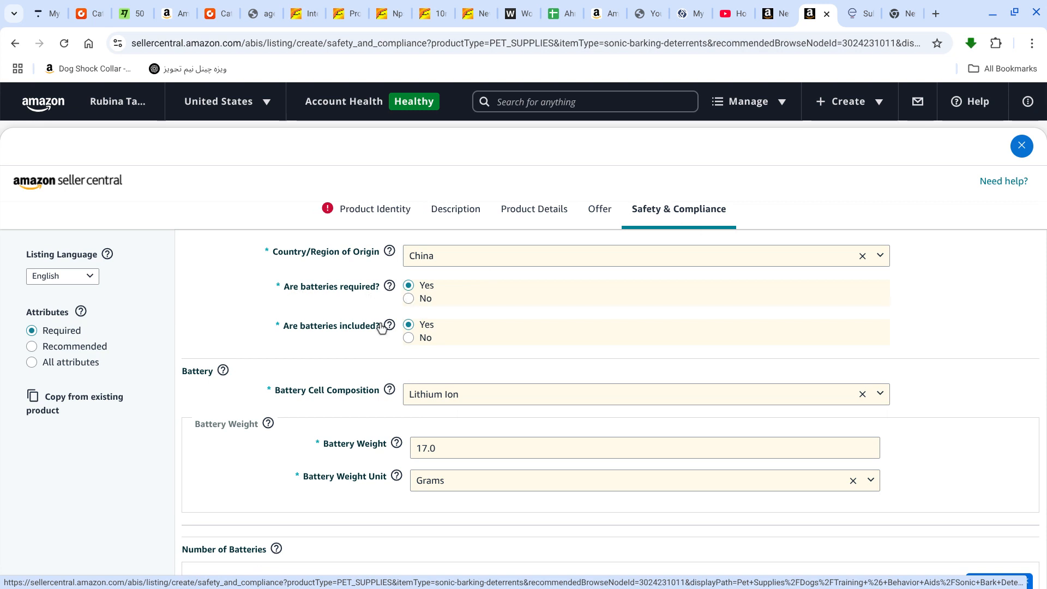
scroll(403, 353, down, 1)
scroll(406, 360, up, 1)
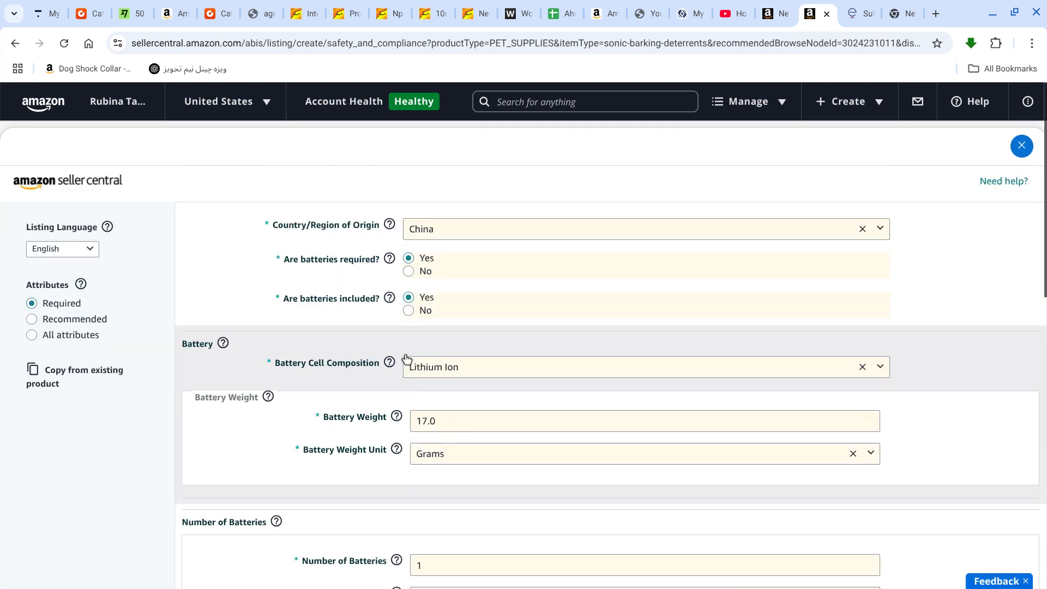
scroll(406, 359, down, 2)
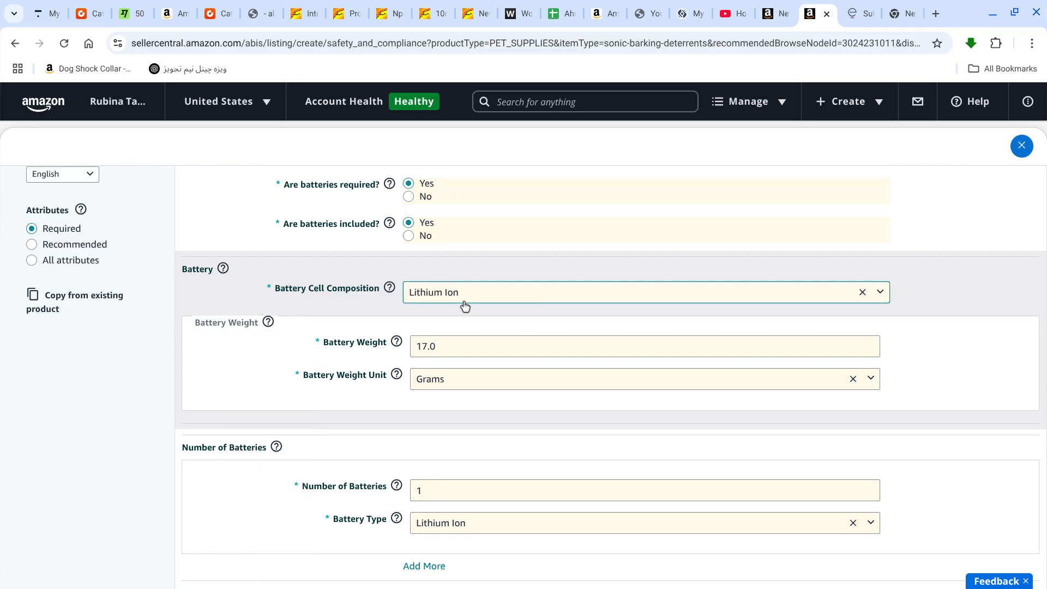
click(488, 297)
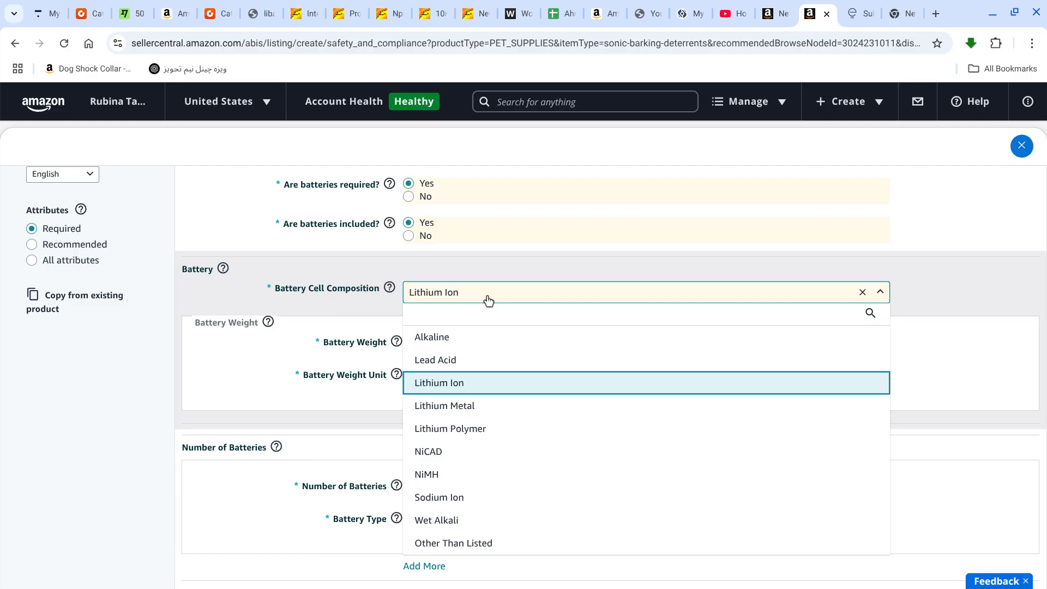
scroll(491, 402, down, 1)
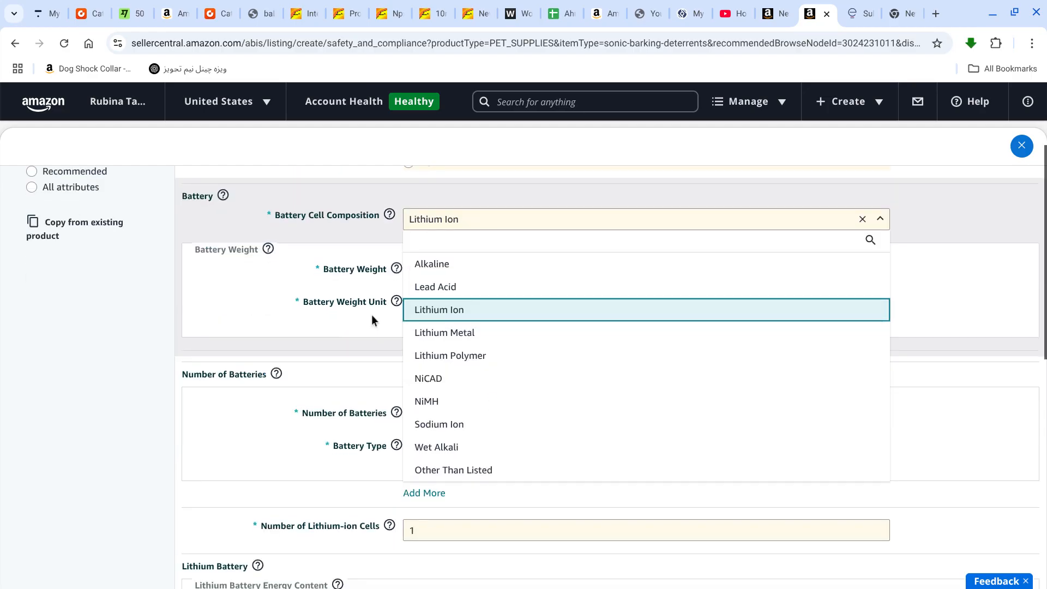
click(463, 310)
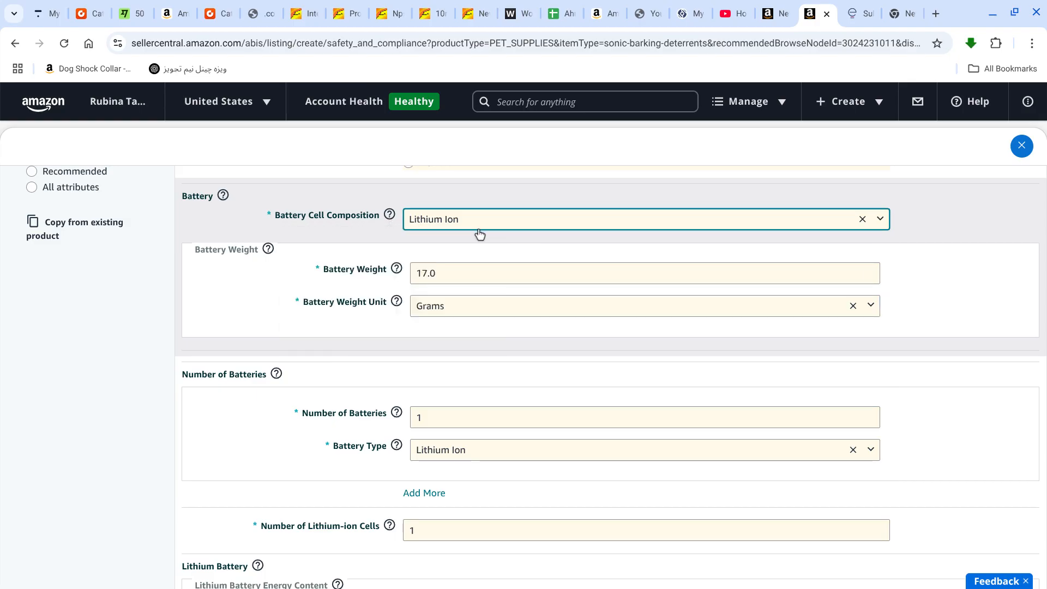
- Examine the Battery Weight entry and the questions on whether batteries are required and included
click(467, 275)
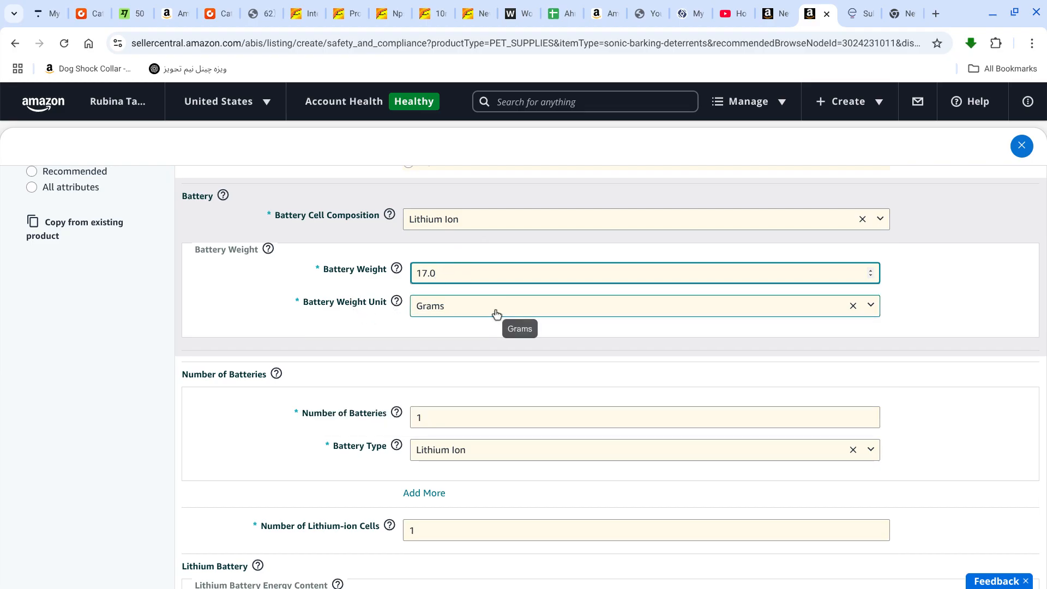
scroll(495, 312, up, 3)
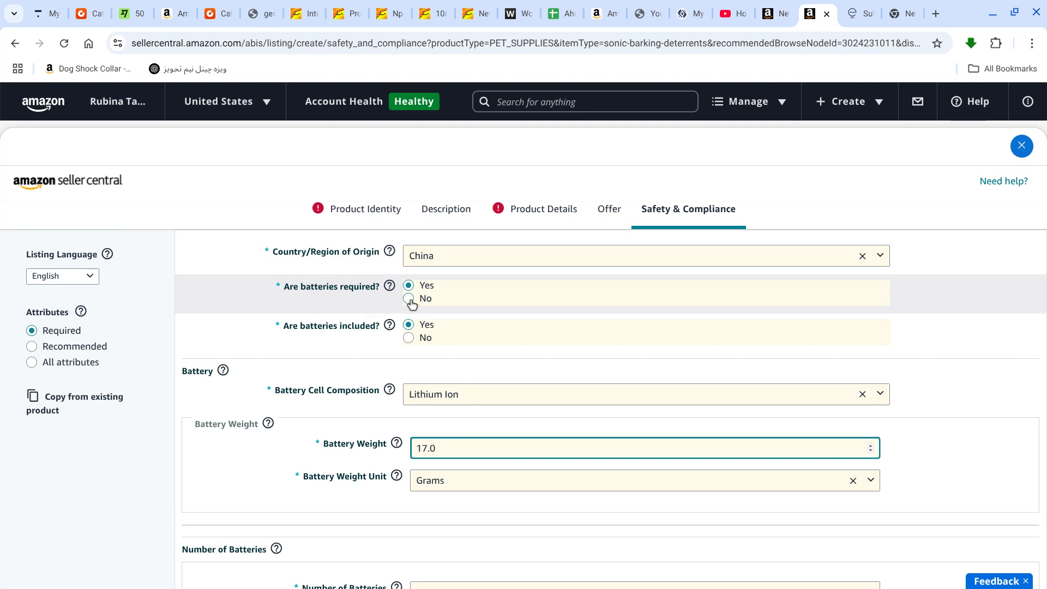
scroll(435, 383, down, 7)
scroll(433, 378, down, 4)
scroll(434, 377, up, 13)
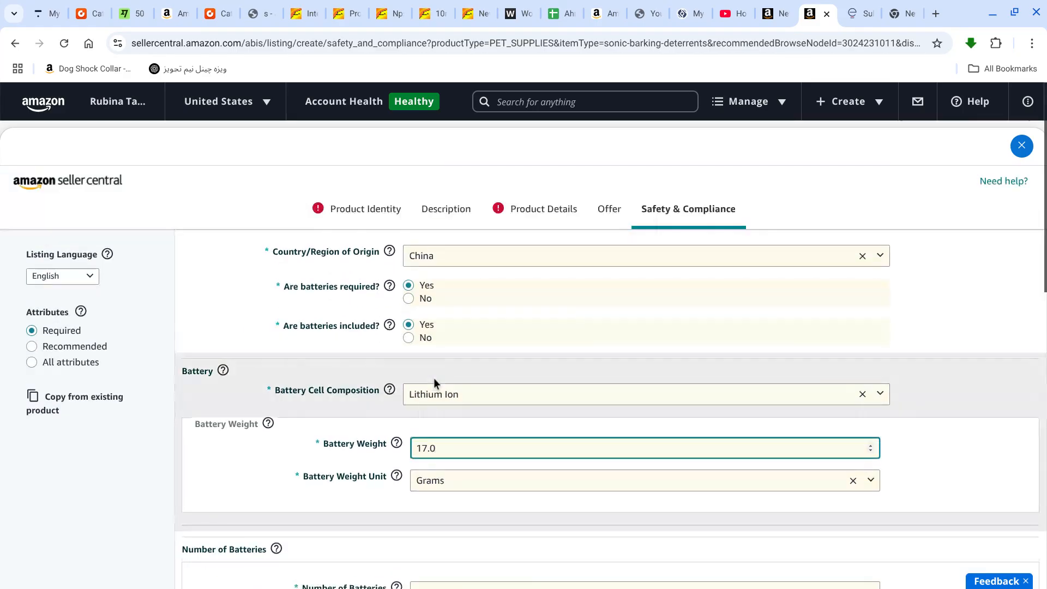
scroll(433, 378, down, 2)
scroll(434, 381, up, 2)
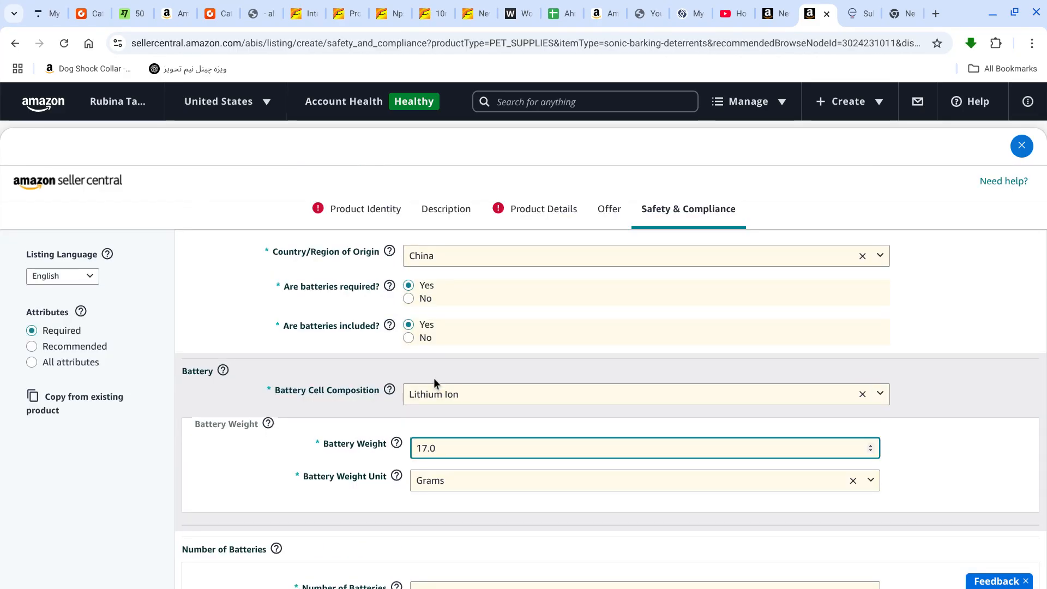
click(296, 288)
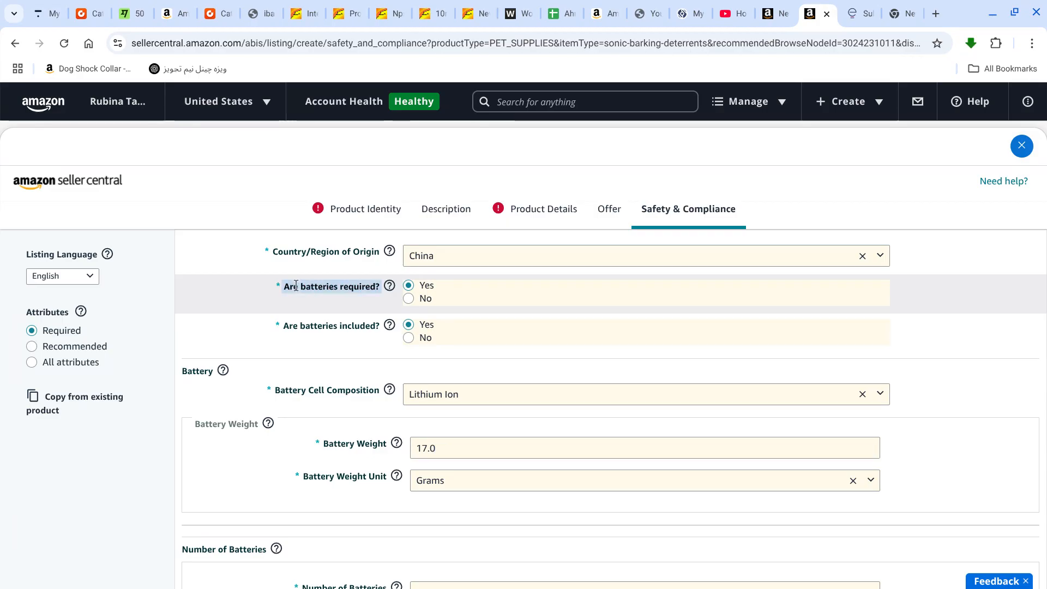
- Look through the available Battery Weight Unit options, keeping Grams
scroll(311, 306, down, 5)
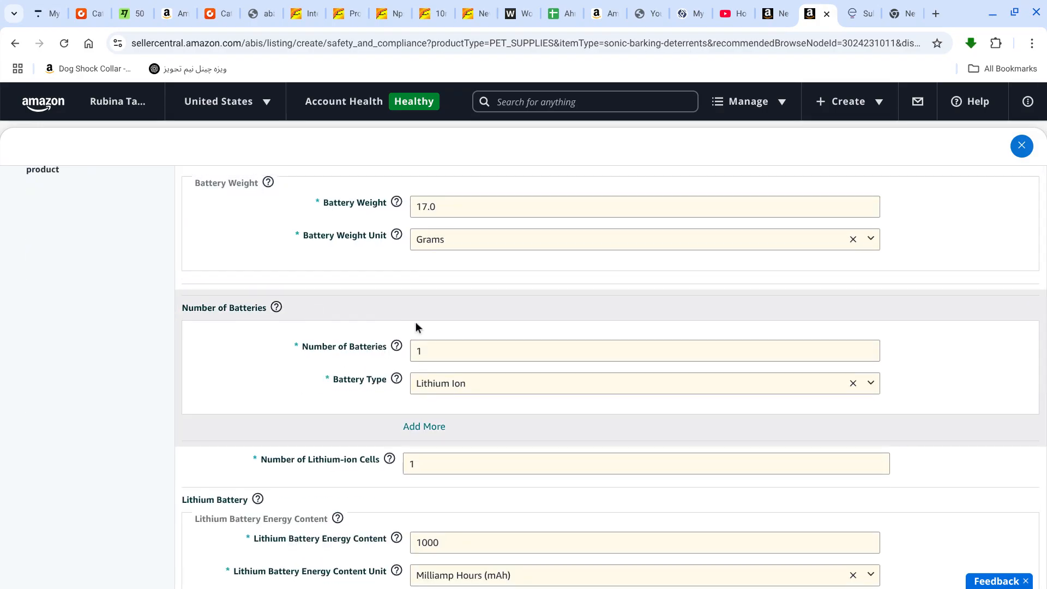
scroll(415, 322, up, 1)
scroll(415, 321, up, 1)
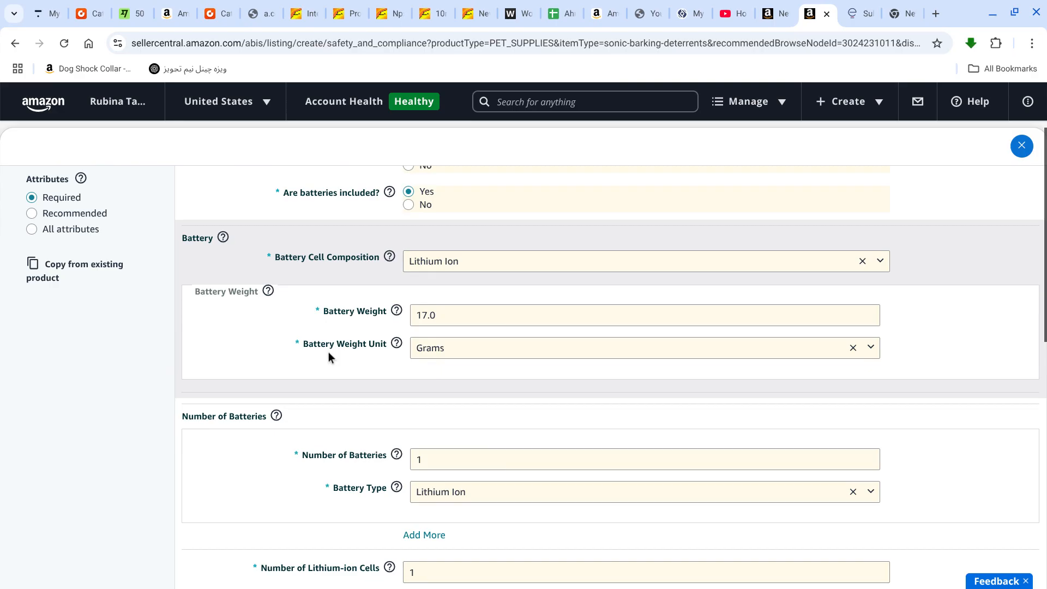
click(510, 355)
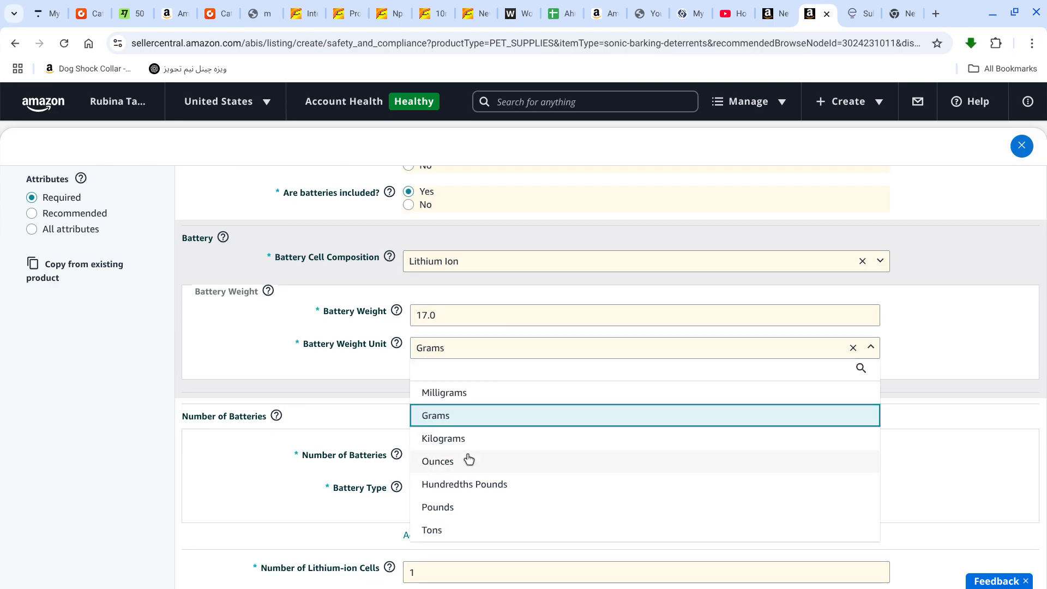
click(435, 353)
- Check the Number of Batteries, Battery Type and Number of Lithium-ion Cells entries
scroll(435, 353, down, 2)
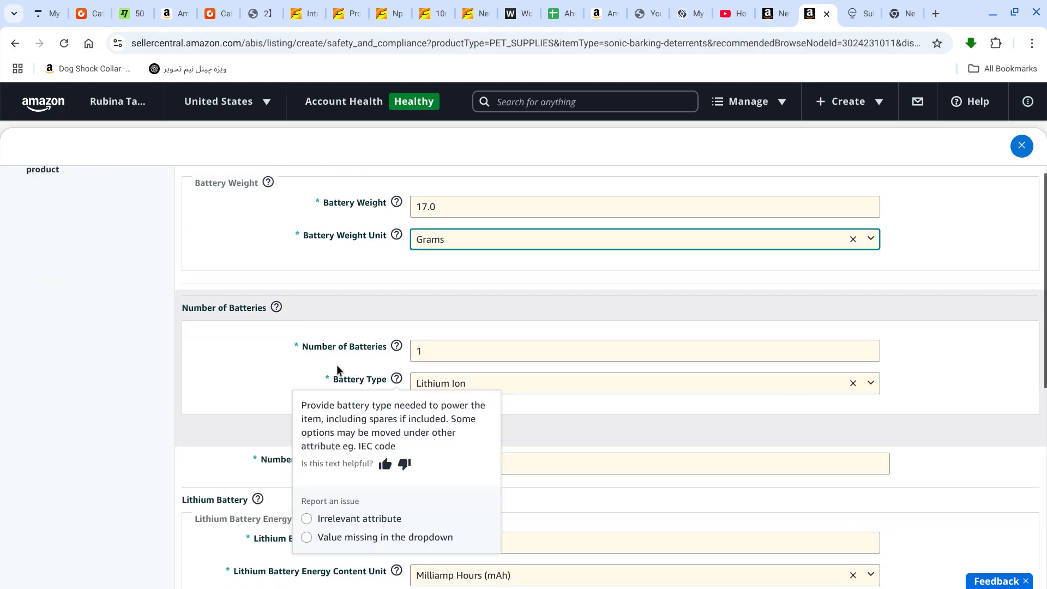
click(443, 353)
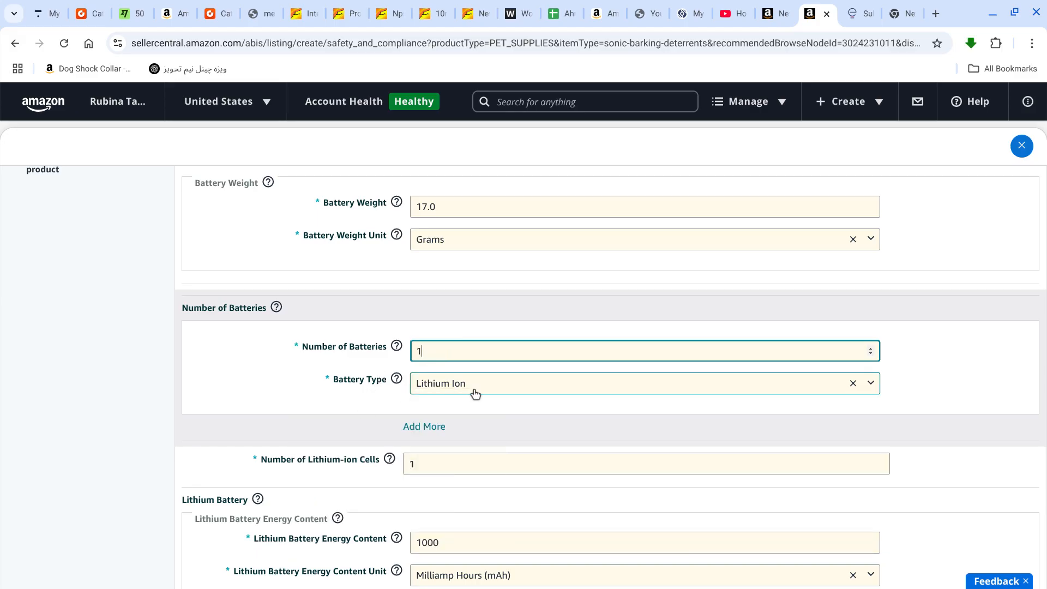
scroll(474, 392, down, 1)
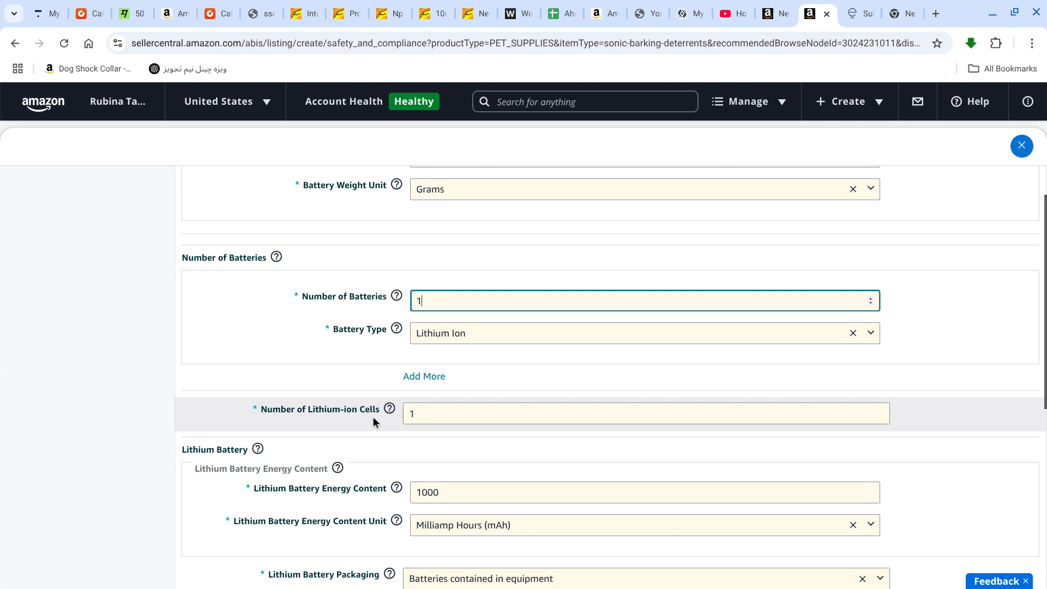
click(432, 416)
scroll(445, 418, down, 1)
scroll(445, 418, down, 2)
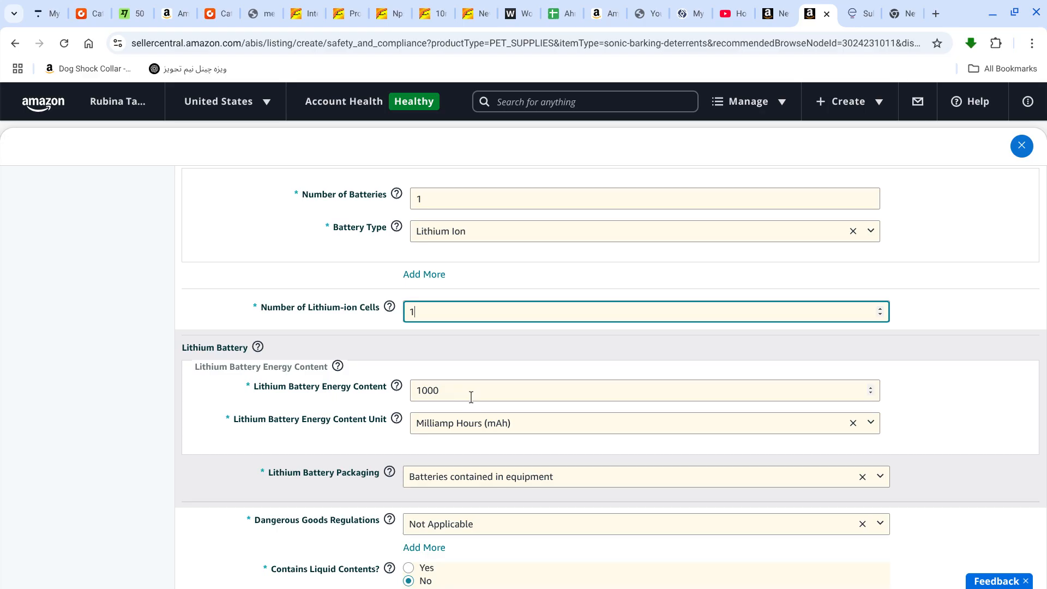
- Check the Lithium Battery Energy Content and the Lithium Battery Packaging options, keeping Batteries contained in equipment
click(453, 391)
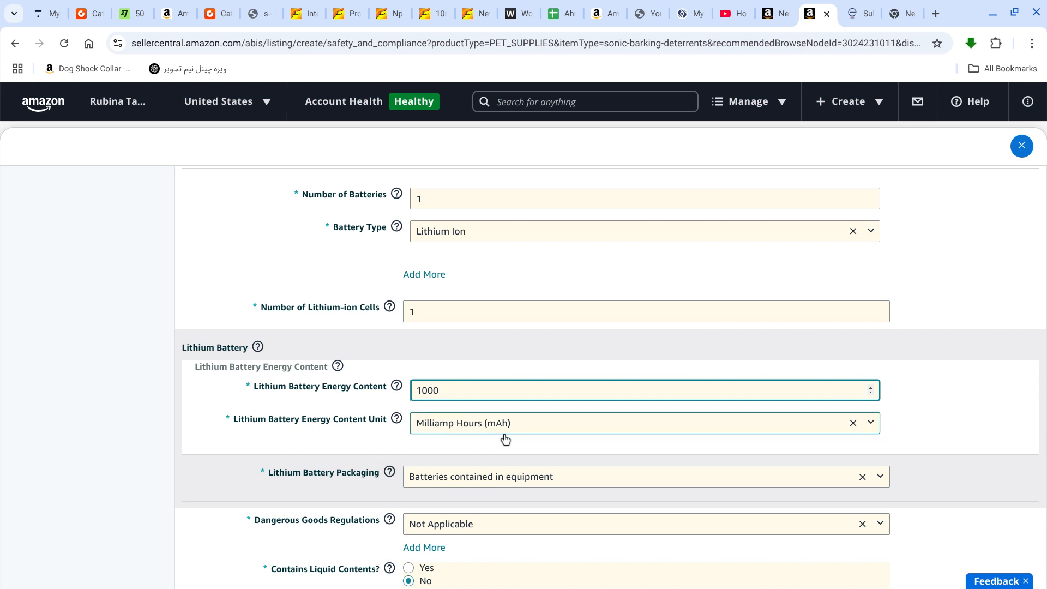
scroll(502, 437, down, 2)
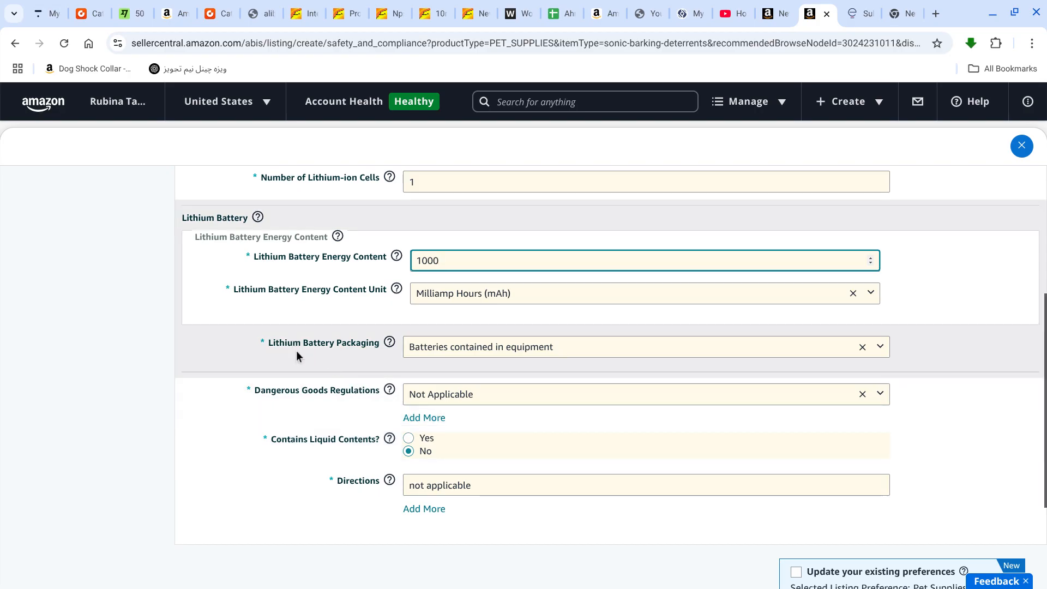
click(473, 353)
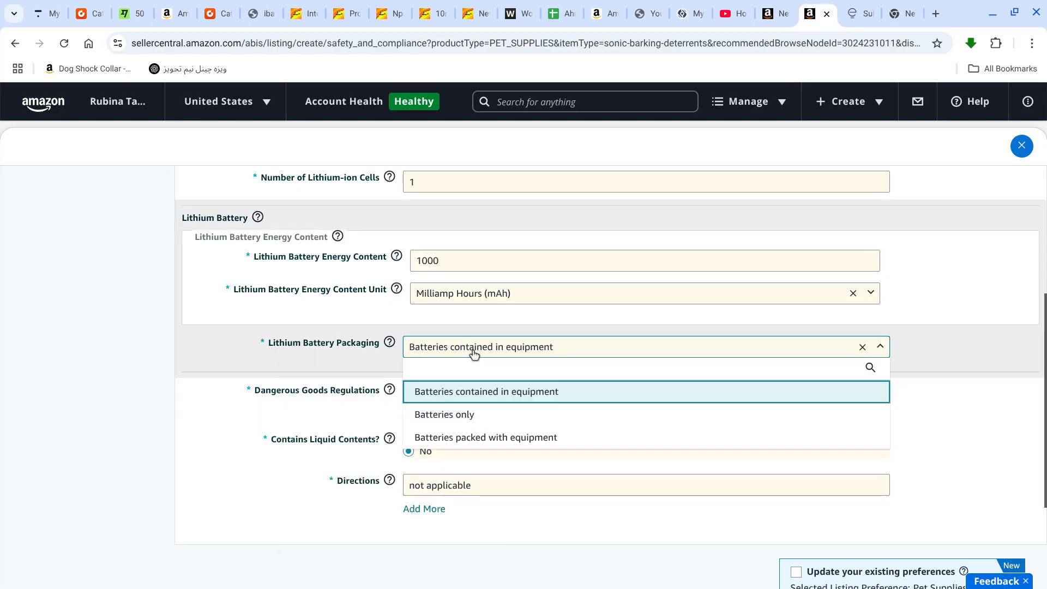
click(537, 394)
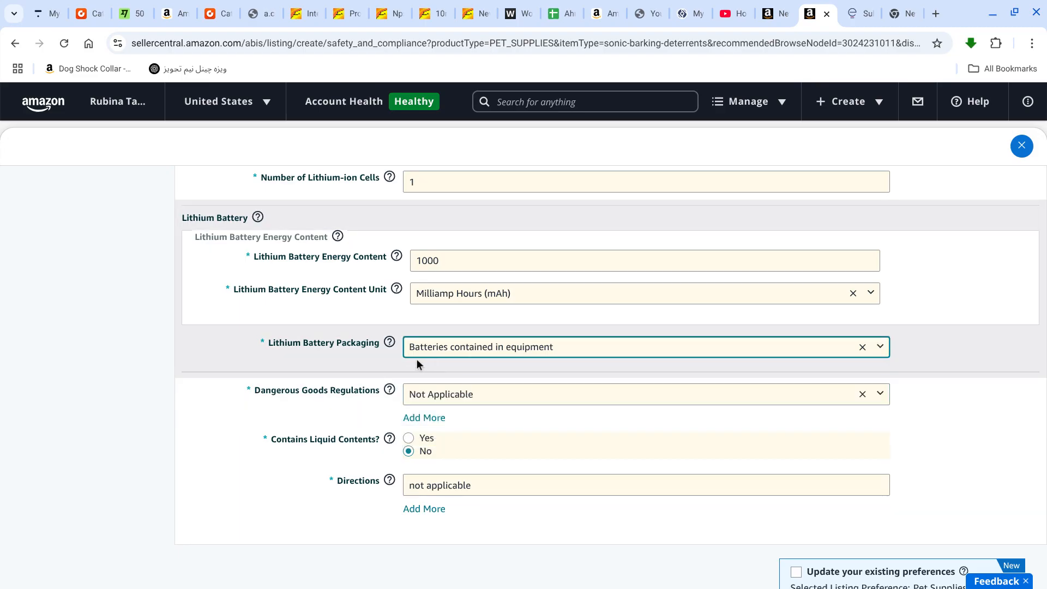
- Review the Lithium Battery Packaging choices again and keep Batteries contained in equipment selected
click(416, 359)
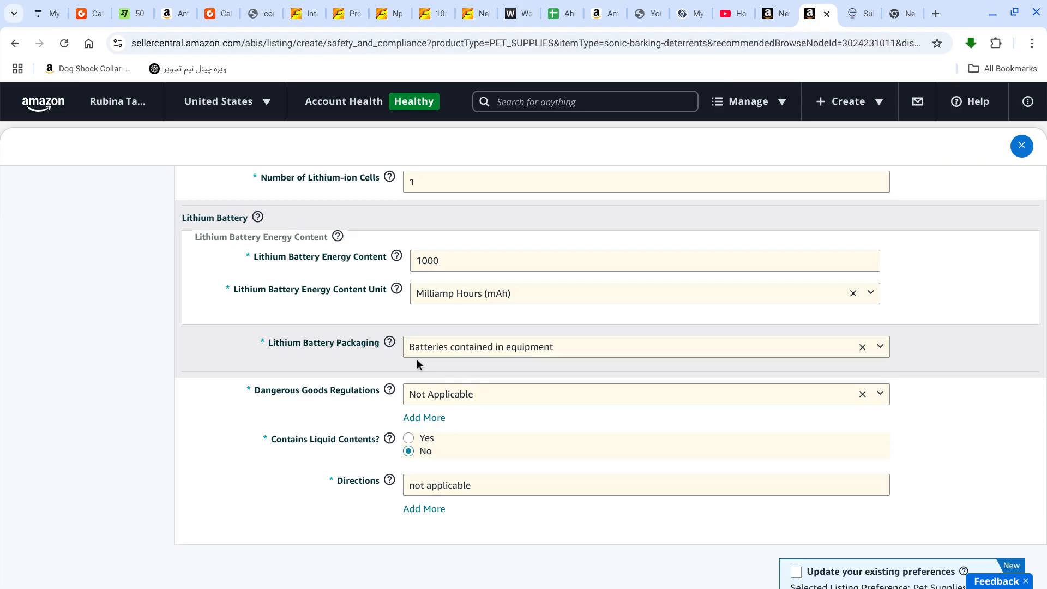
click(474, 349)
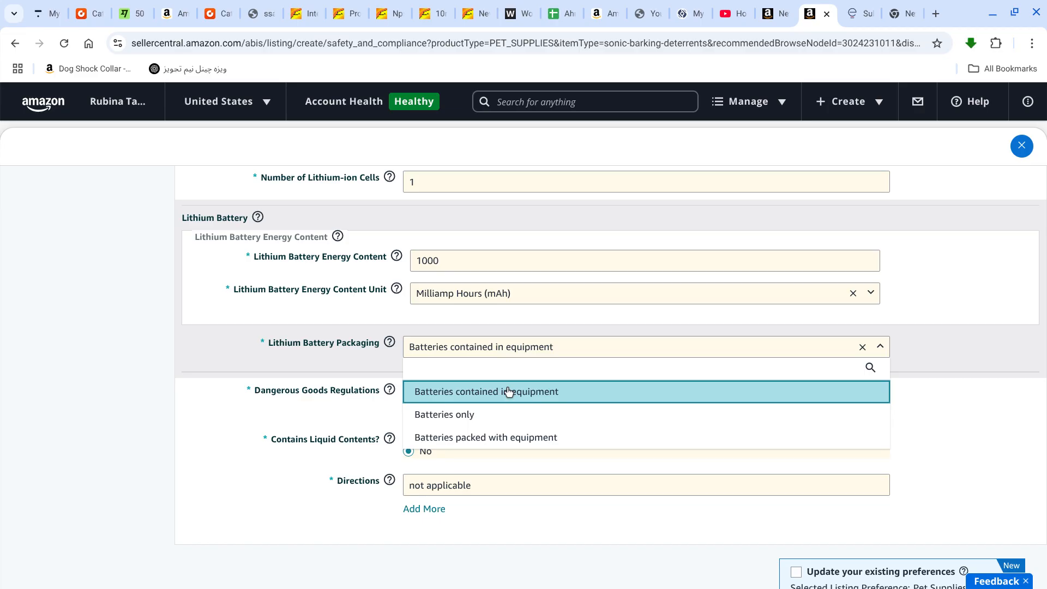
click(552, 390)
- Check the Dangerous Goods Regulations, liquid contents and Directions entries, and submit the listing
scroll(551, 390, down, 1)
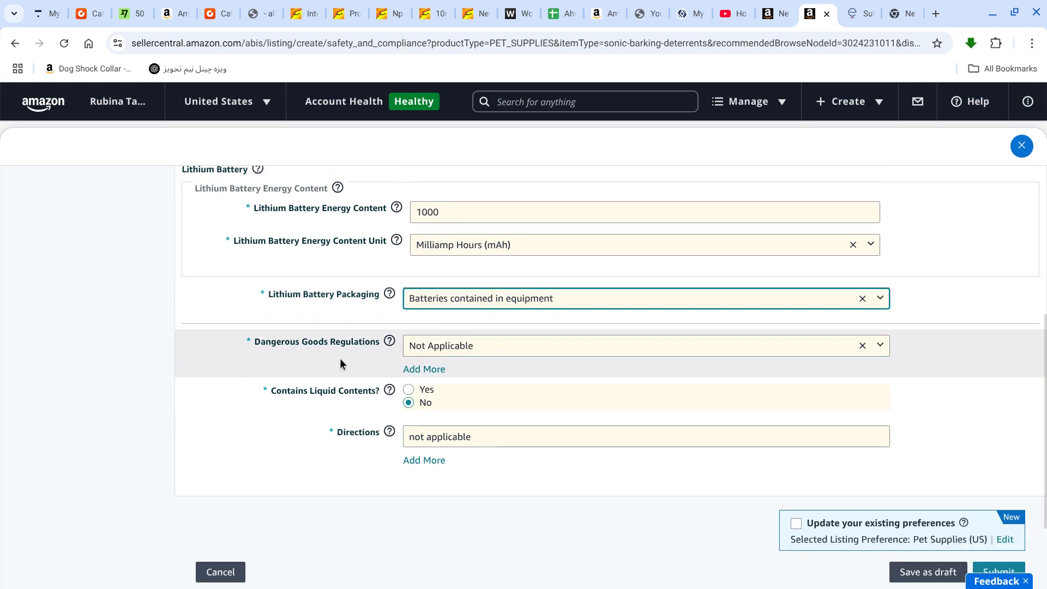
scroll(452, 354, down, 1)
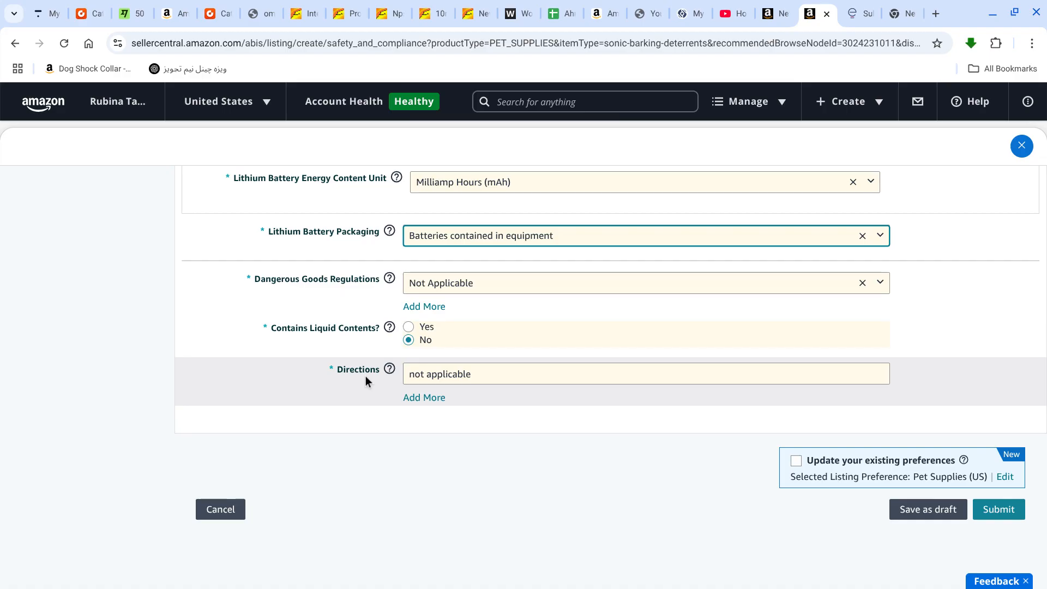
click(500, 376)
click(514, 443)
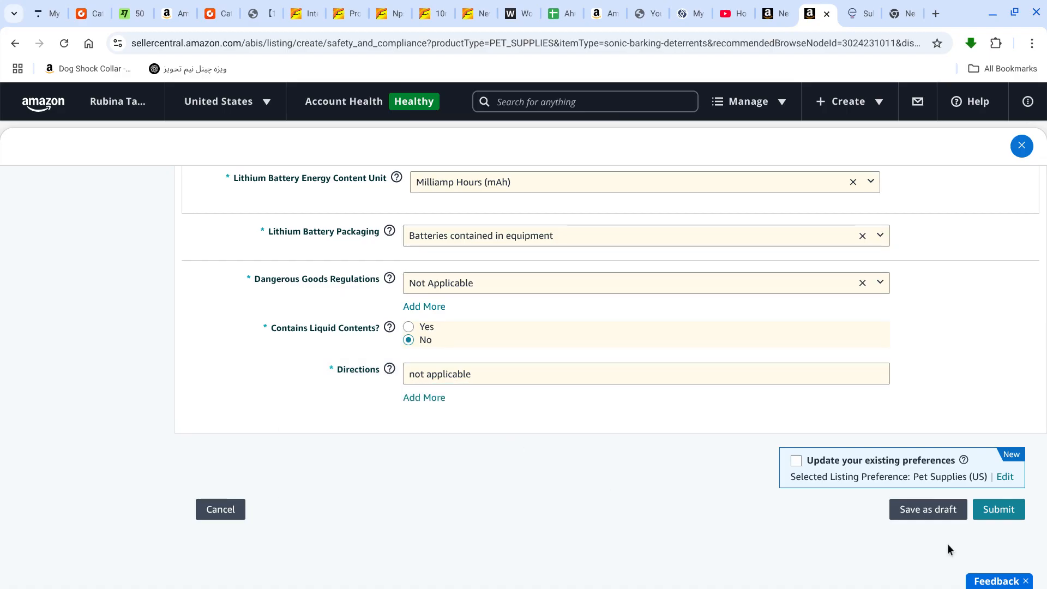
click(993, 522)
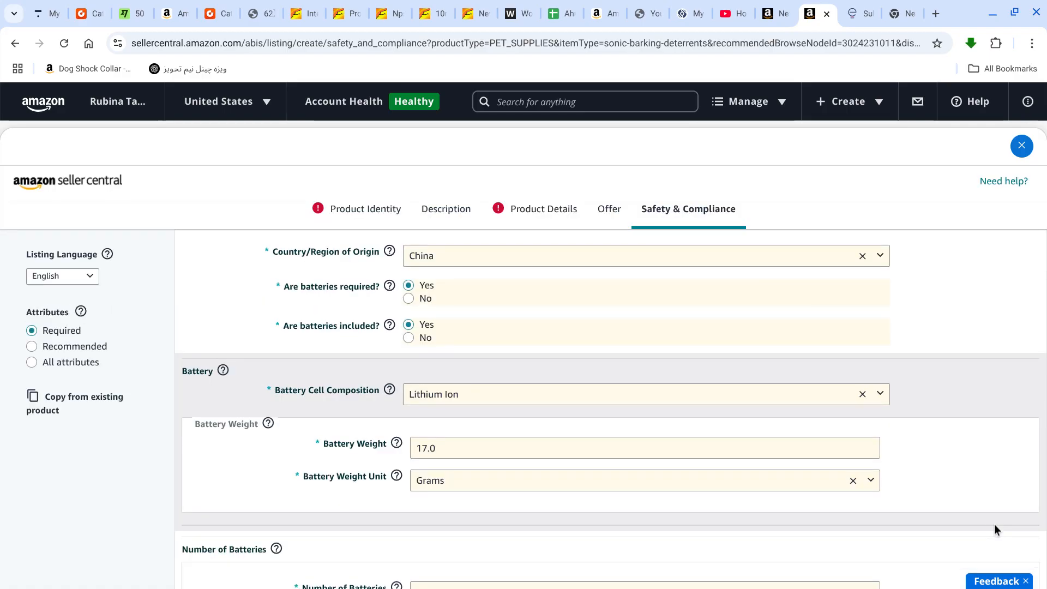